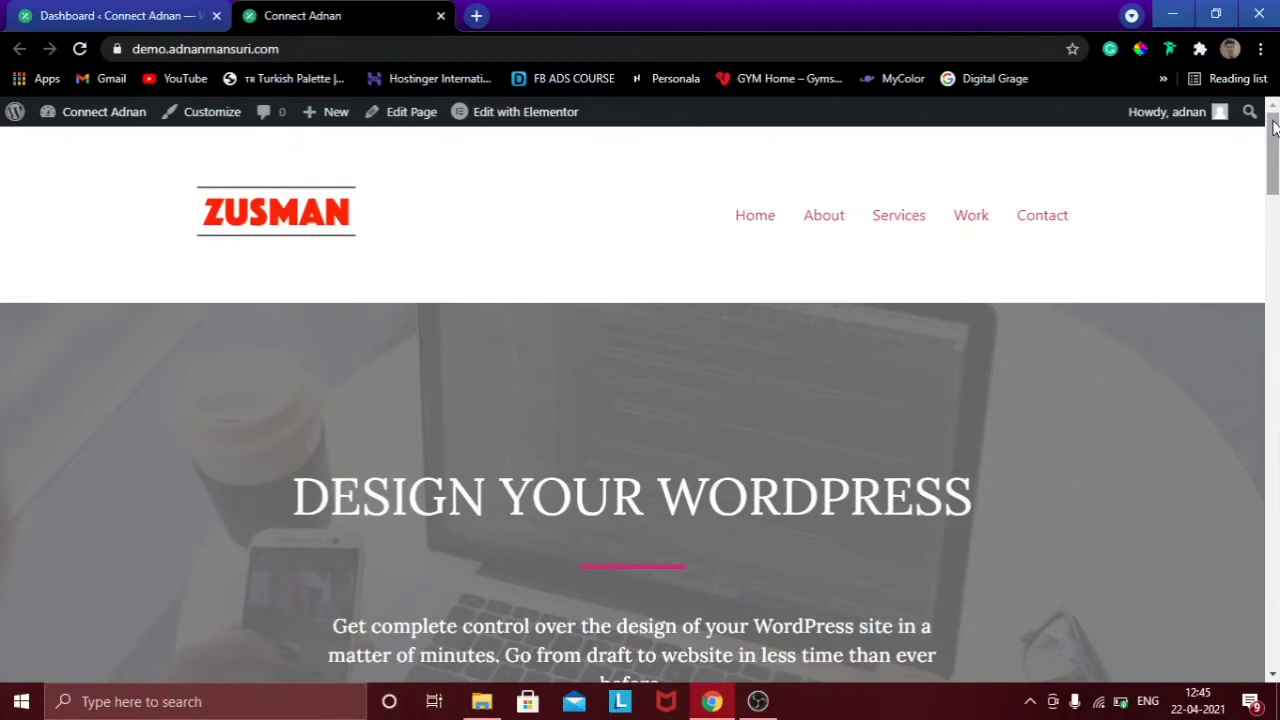
Search Plugins > Add New for 'header footer elementor' to find the Header, Footer & Blocks plugin.
mouse_move(1273, 125)
left_mouse_down()
mouse_move(1274, 622)
mouse_move(1274, 150)
left_mouse_up()
left_click_drag(1271, 150, 1266, 92)
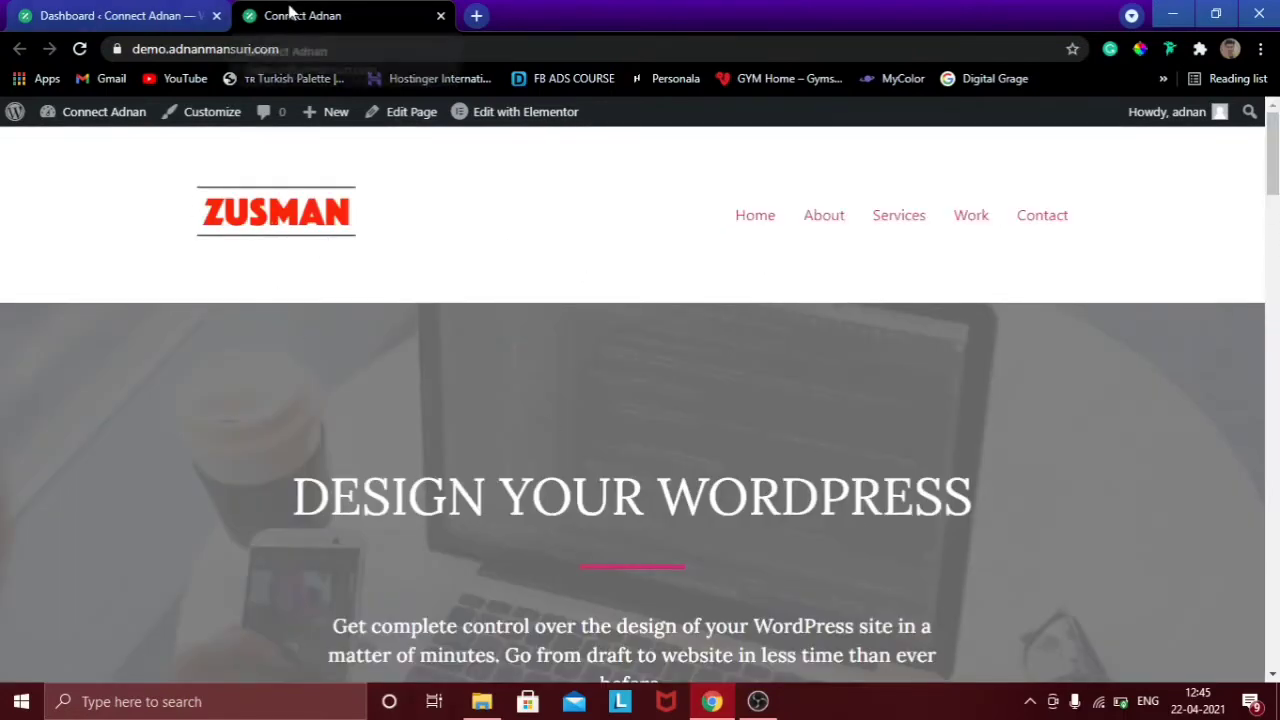
left_click(145, 8)
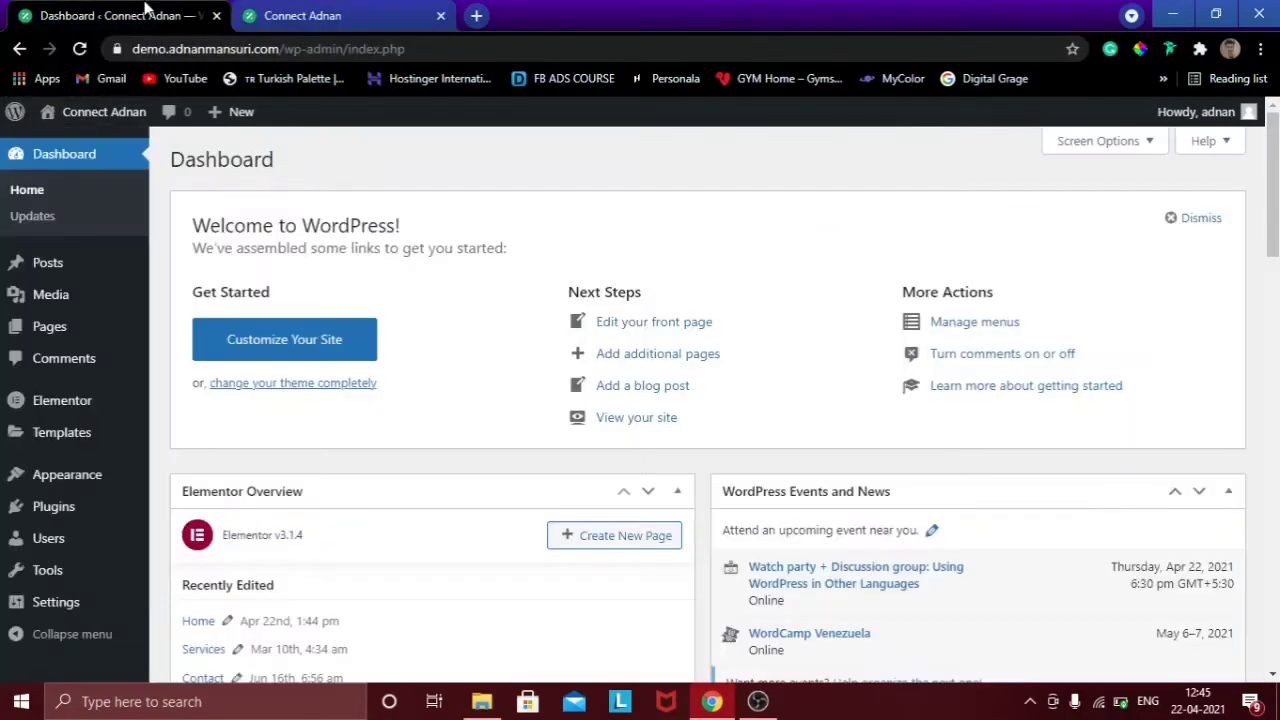
scroll(1276, 148, "down", 1)
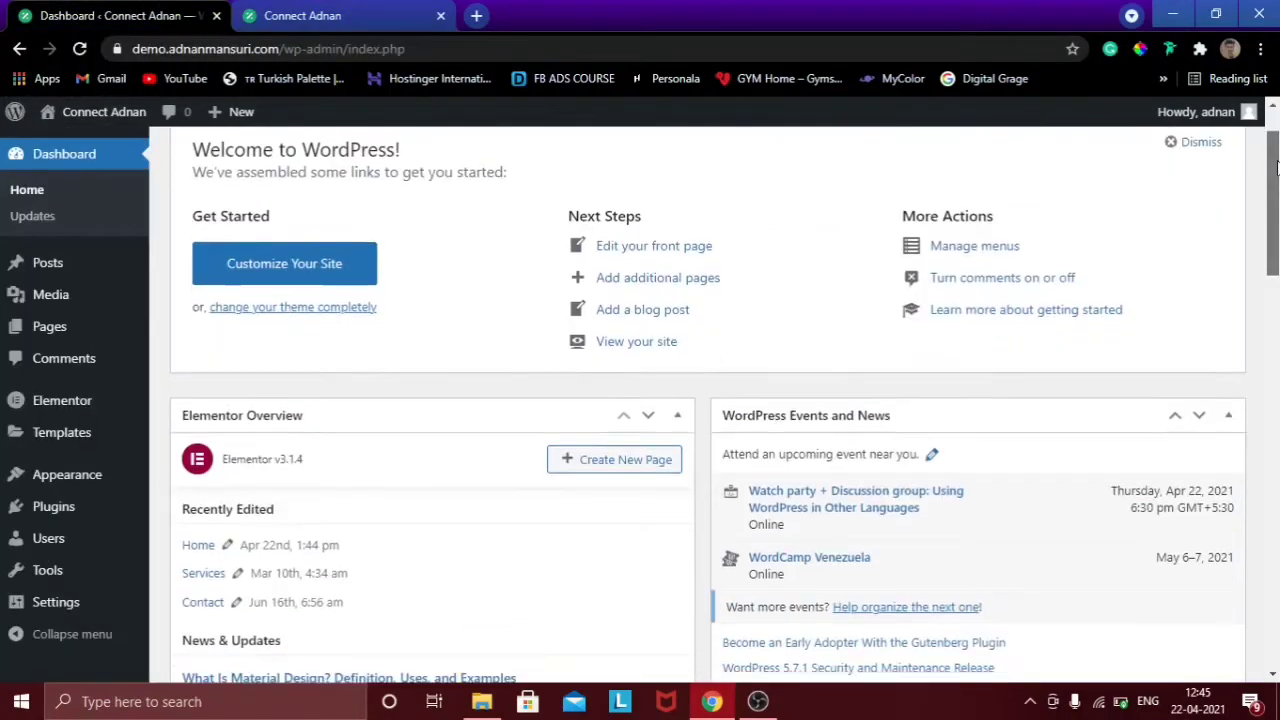
mouse_move(50, 510)
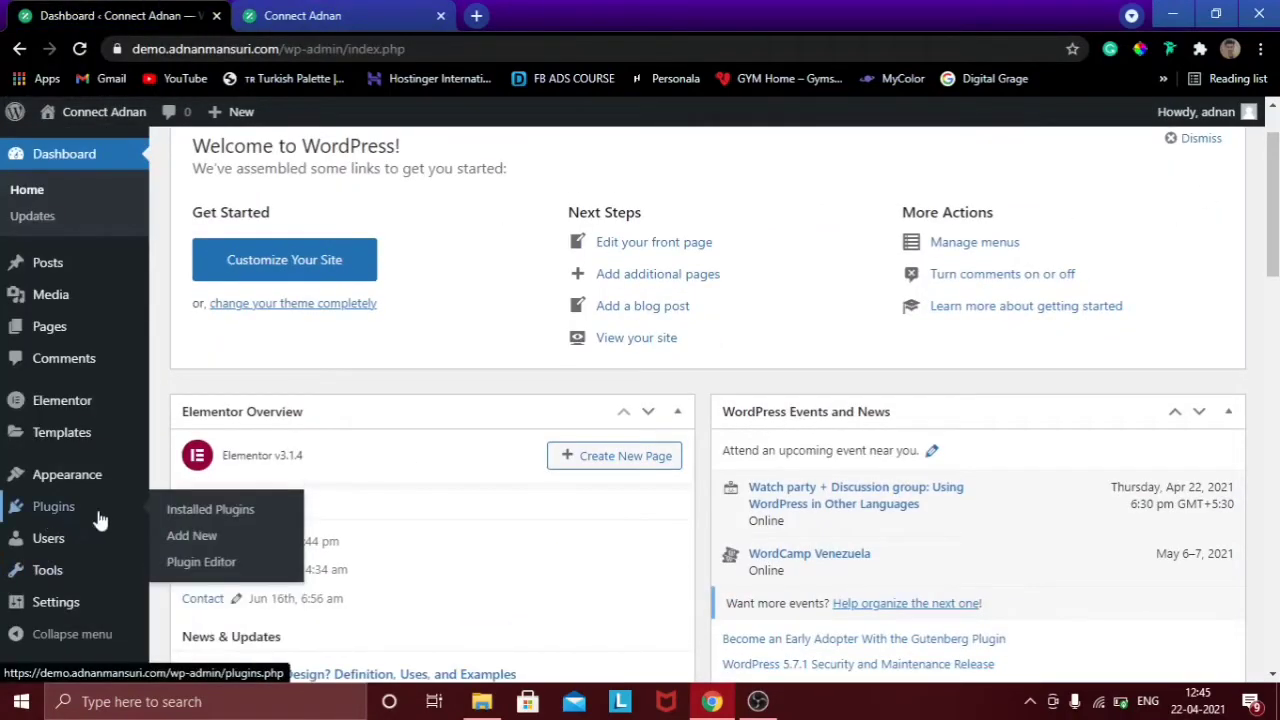
left_click(190, 537)
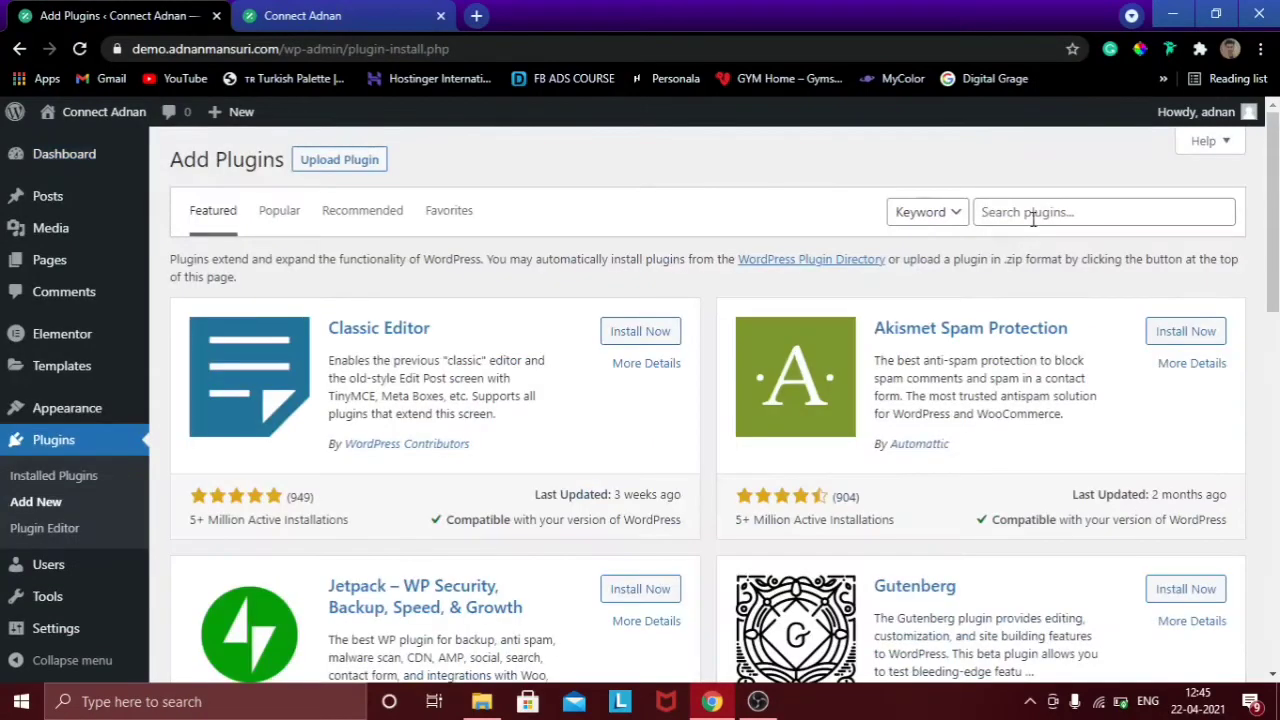
left_click(1035, 214)
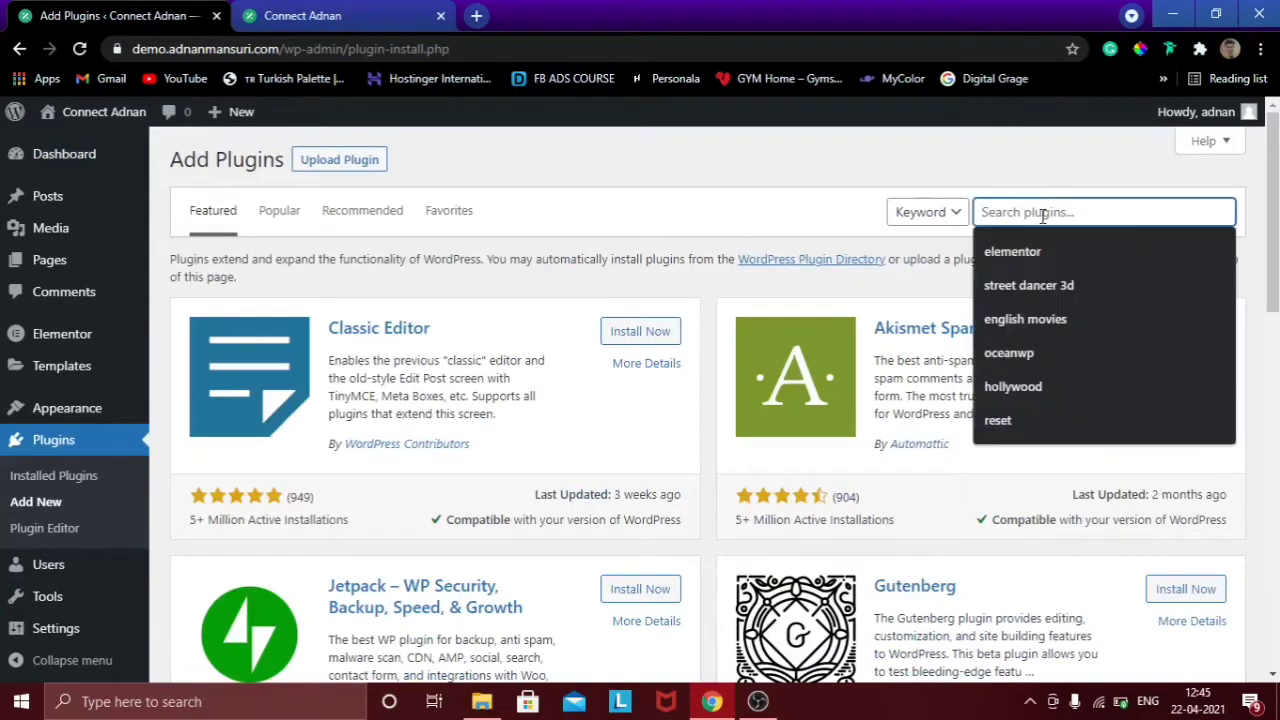
type("header footer e")
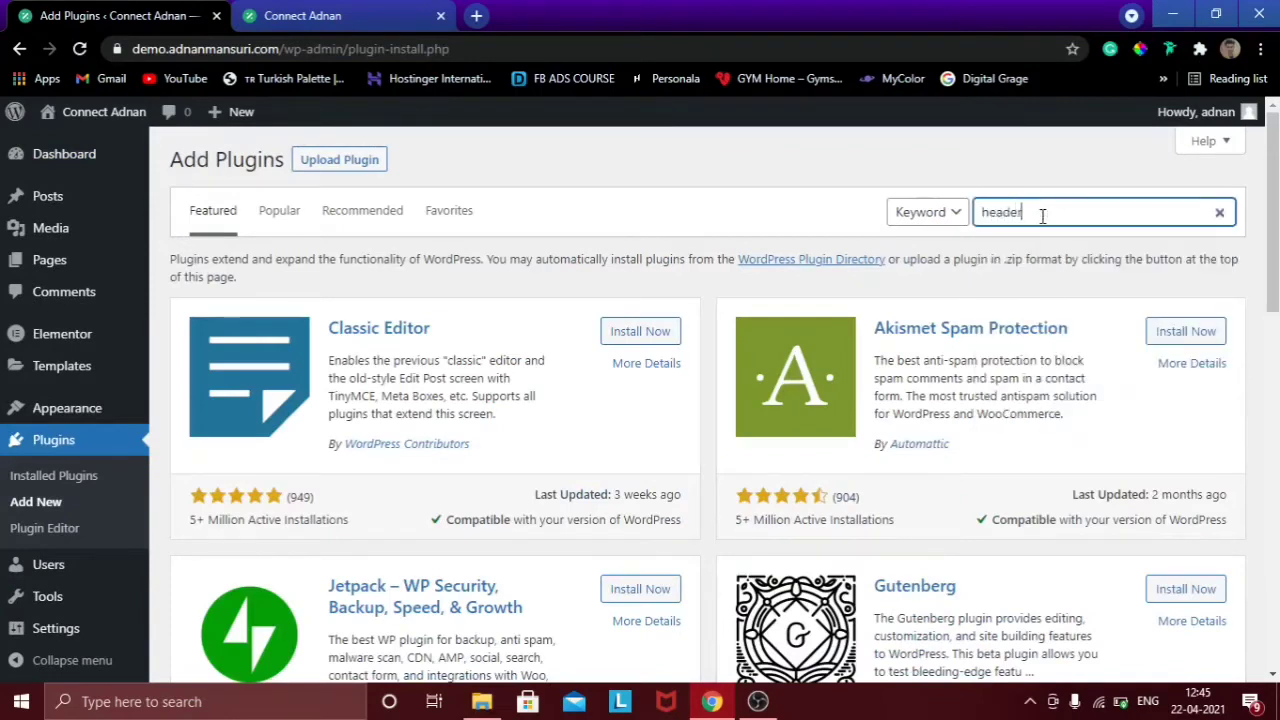
type("lementor")
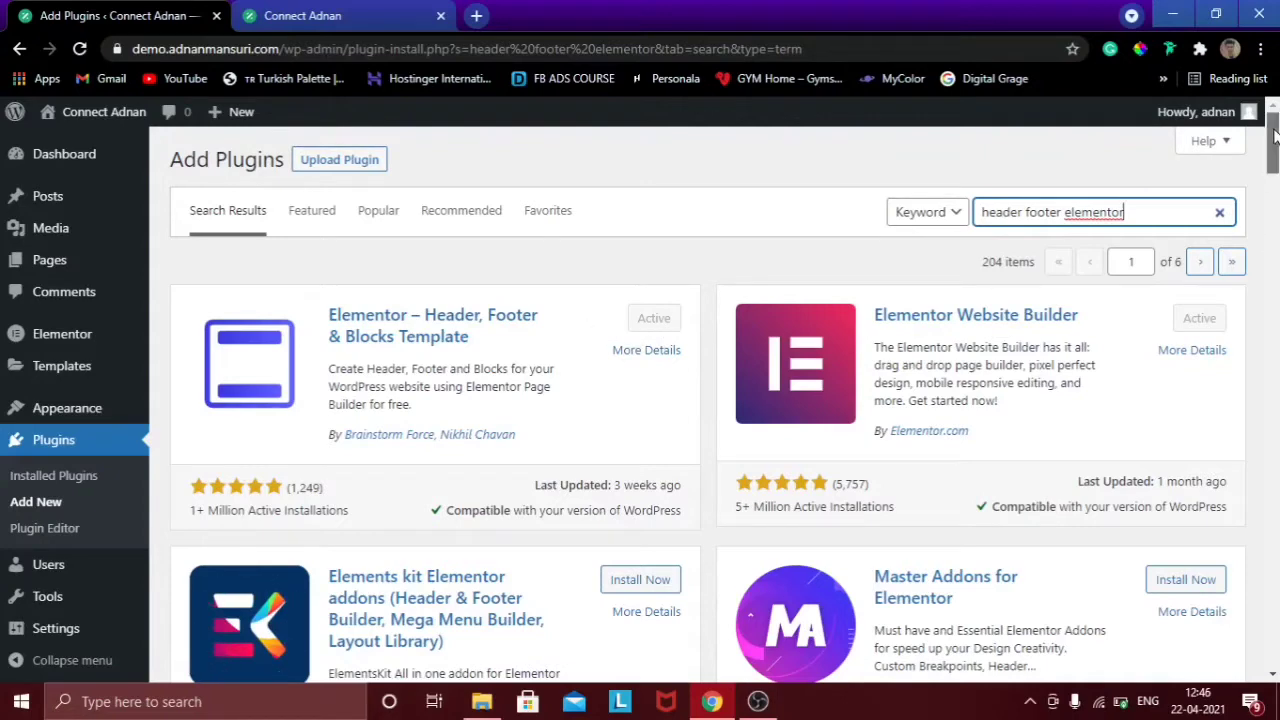
scroll(1274, 165, "down", 1)
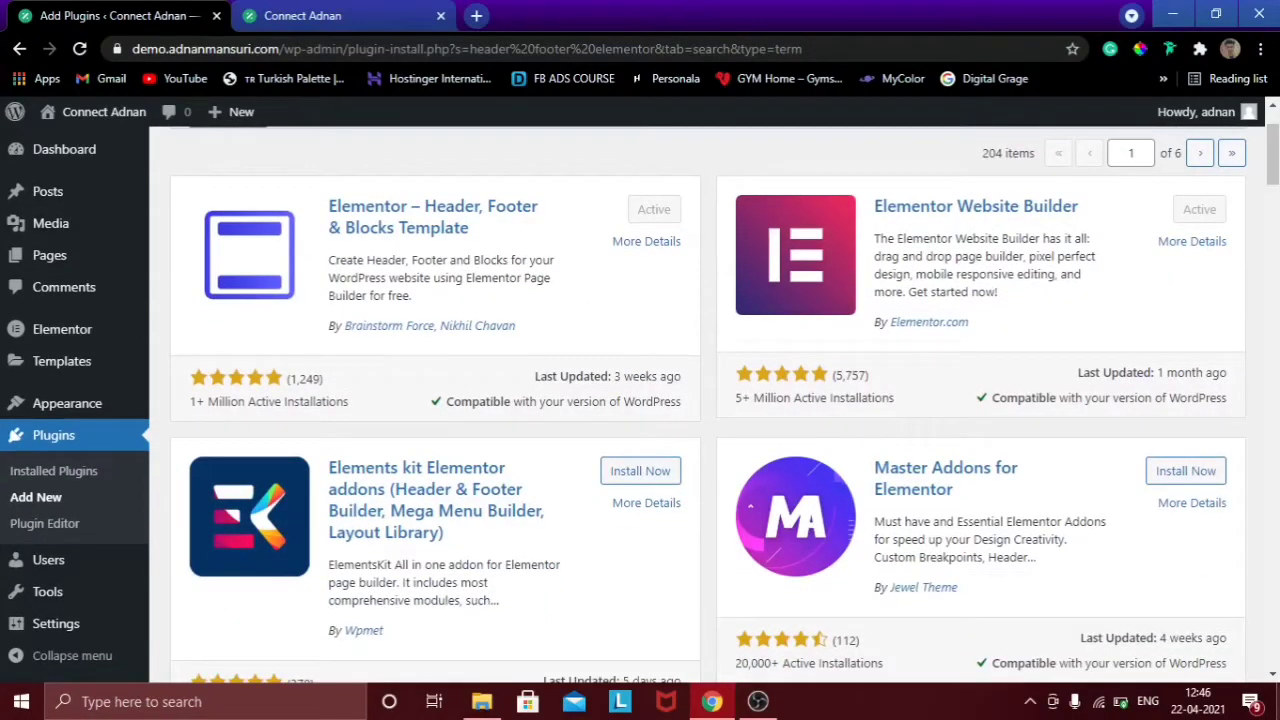
Go to Appearance > Header Footer & Blocks to view the empty template list.
left_click(78, 473)
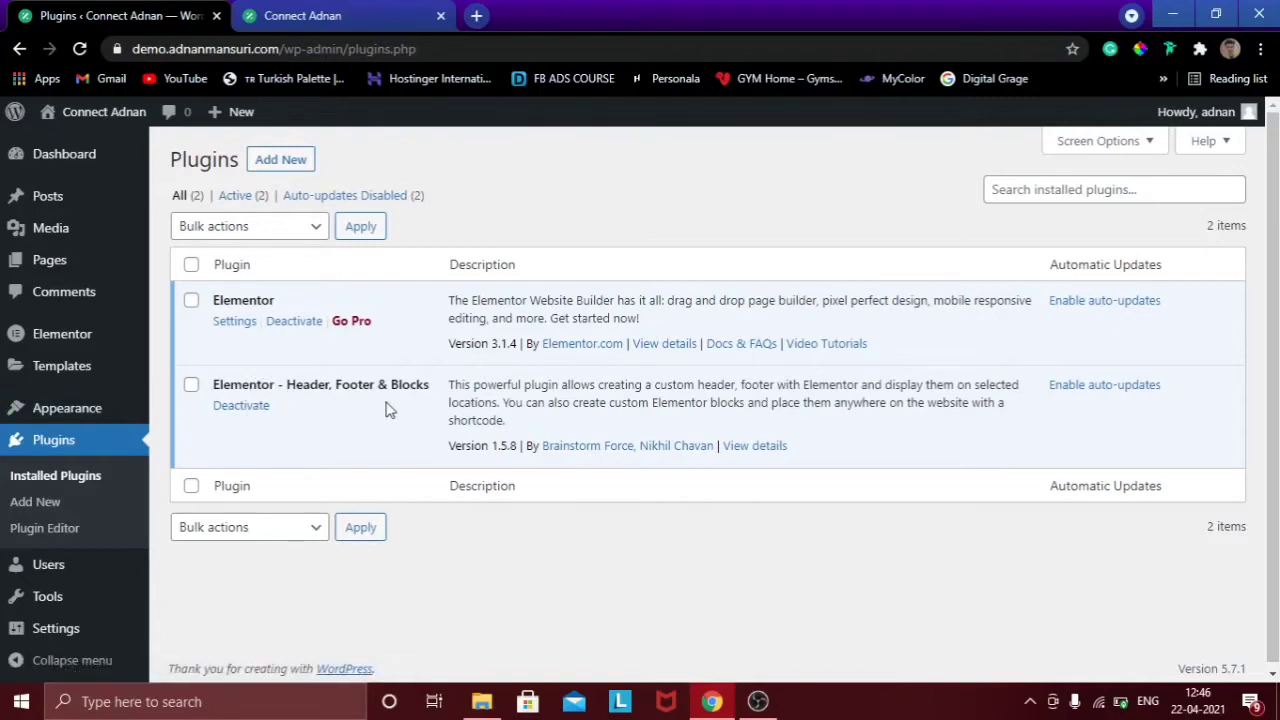
mouse_move(72, 418)
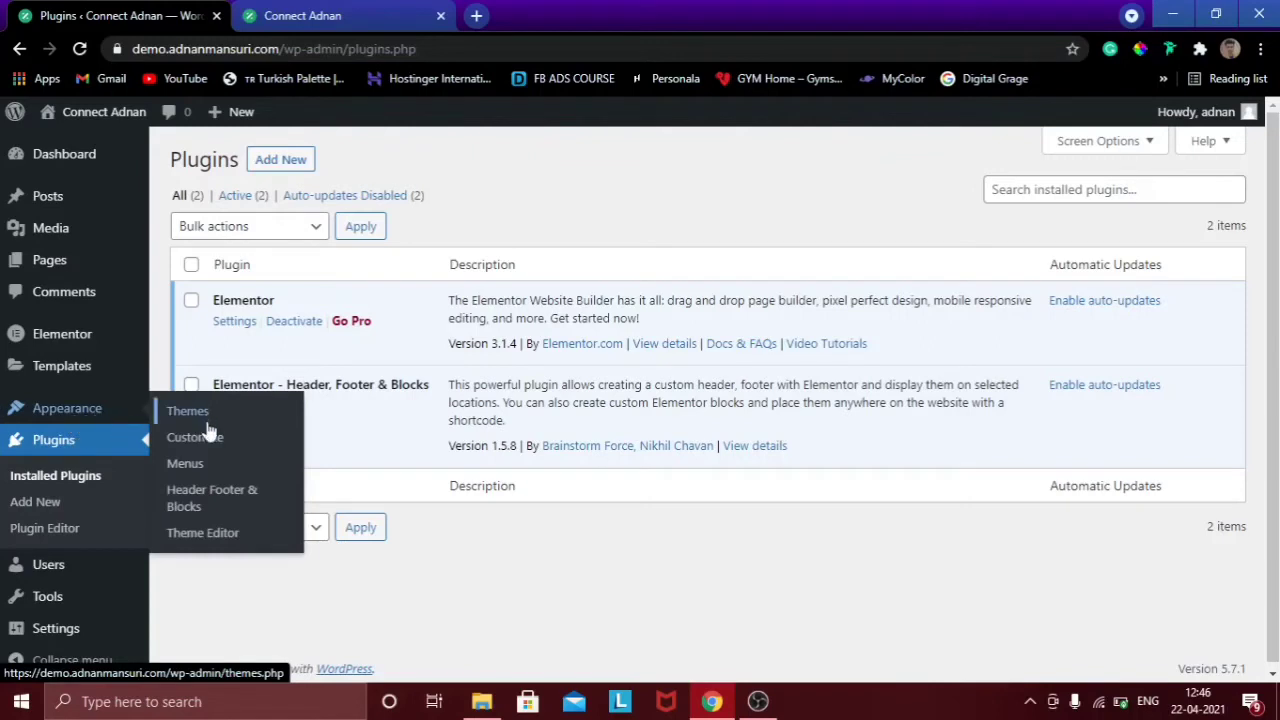
left_click(203, 495)
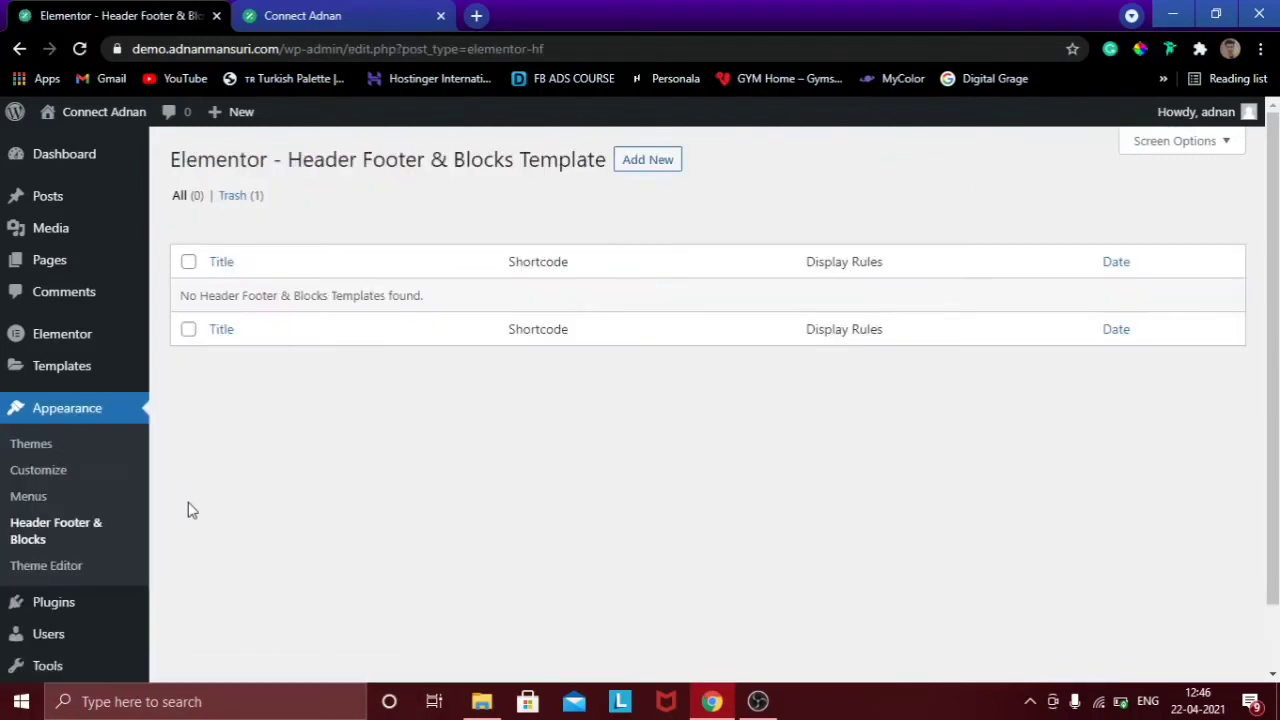
Publish a new template titled 'Header' with type Header, displayed on the Entire Website.
left_click(655, 162)
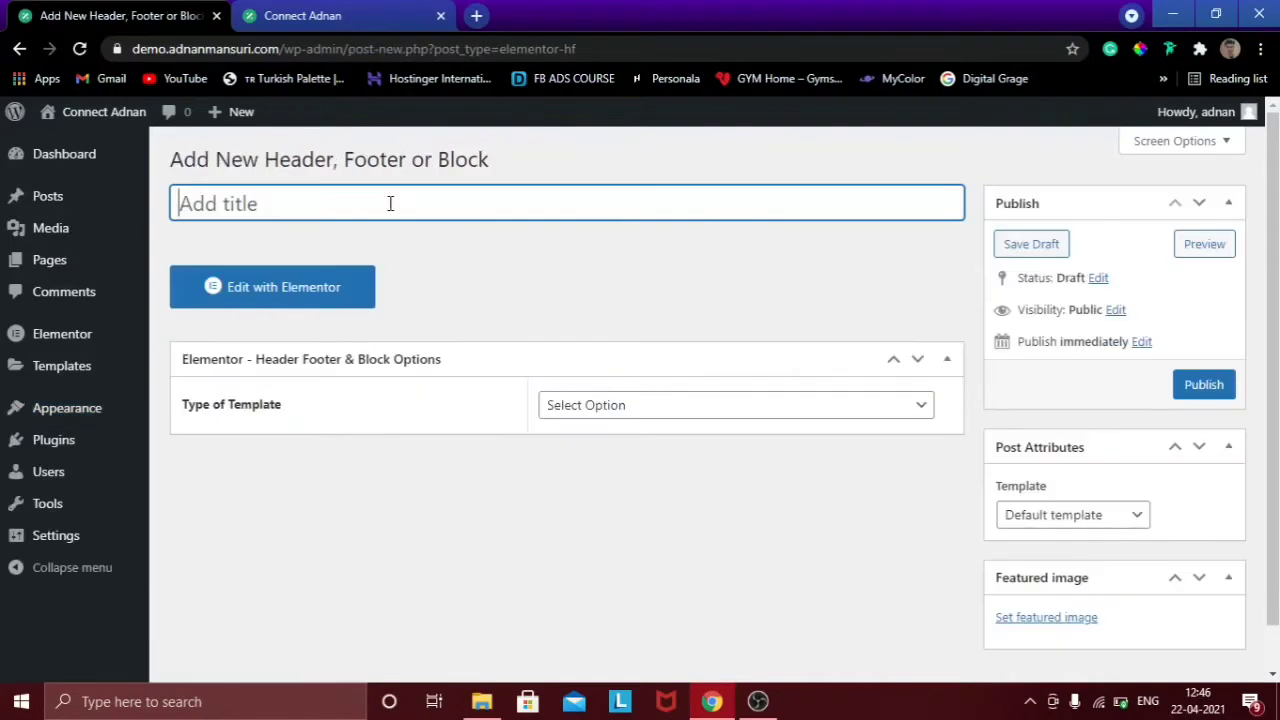
type("H")
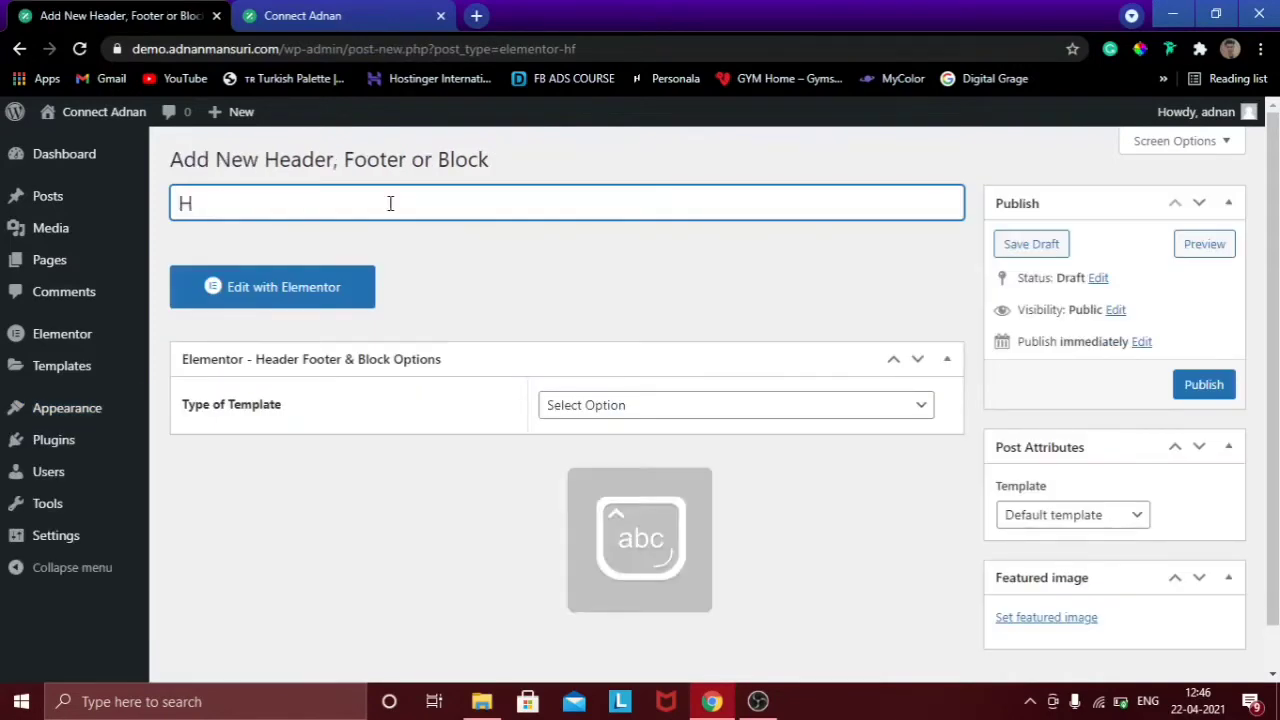
type("eader")
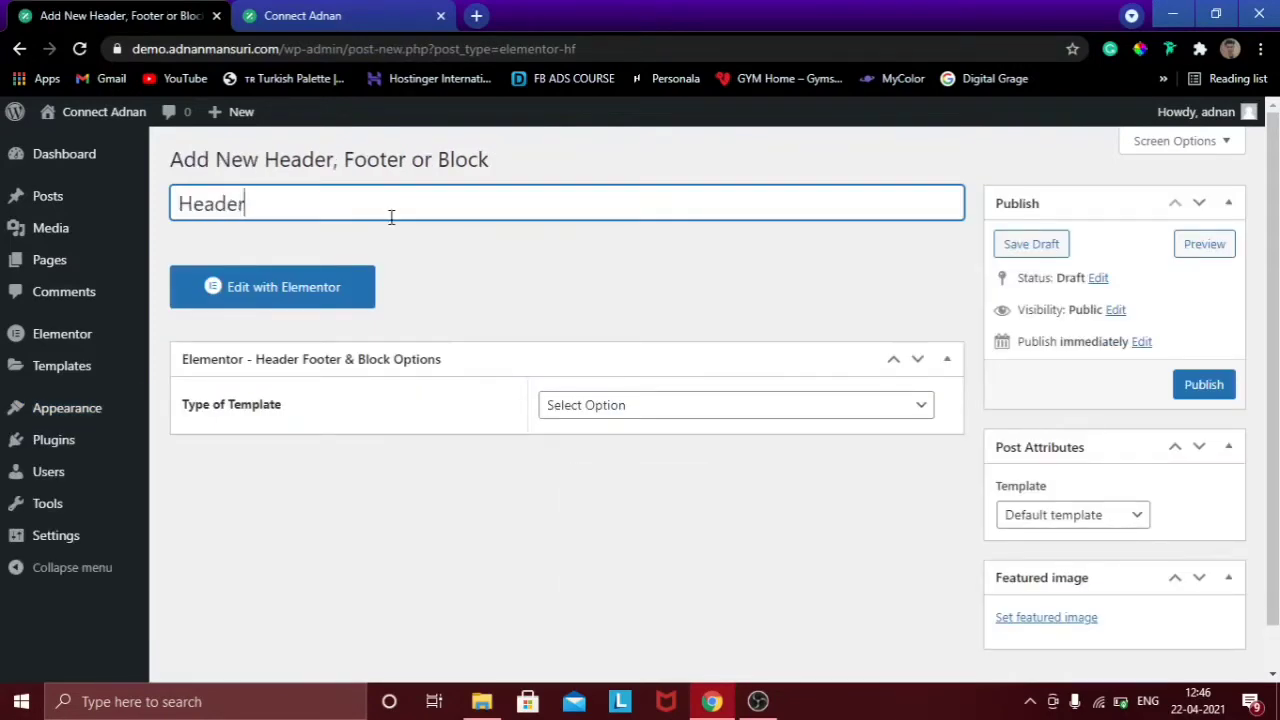
left_click(705, 407)
left_click(600, 450)
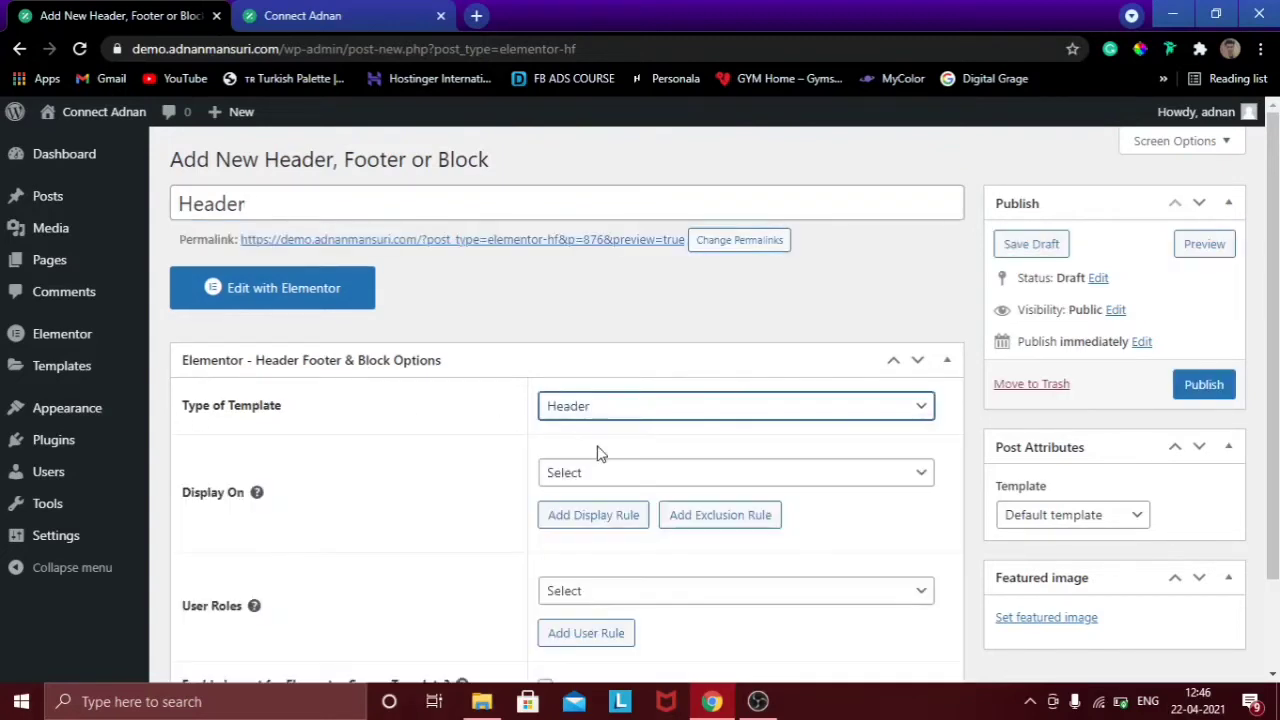
left_click(675, 480)
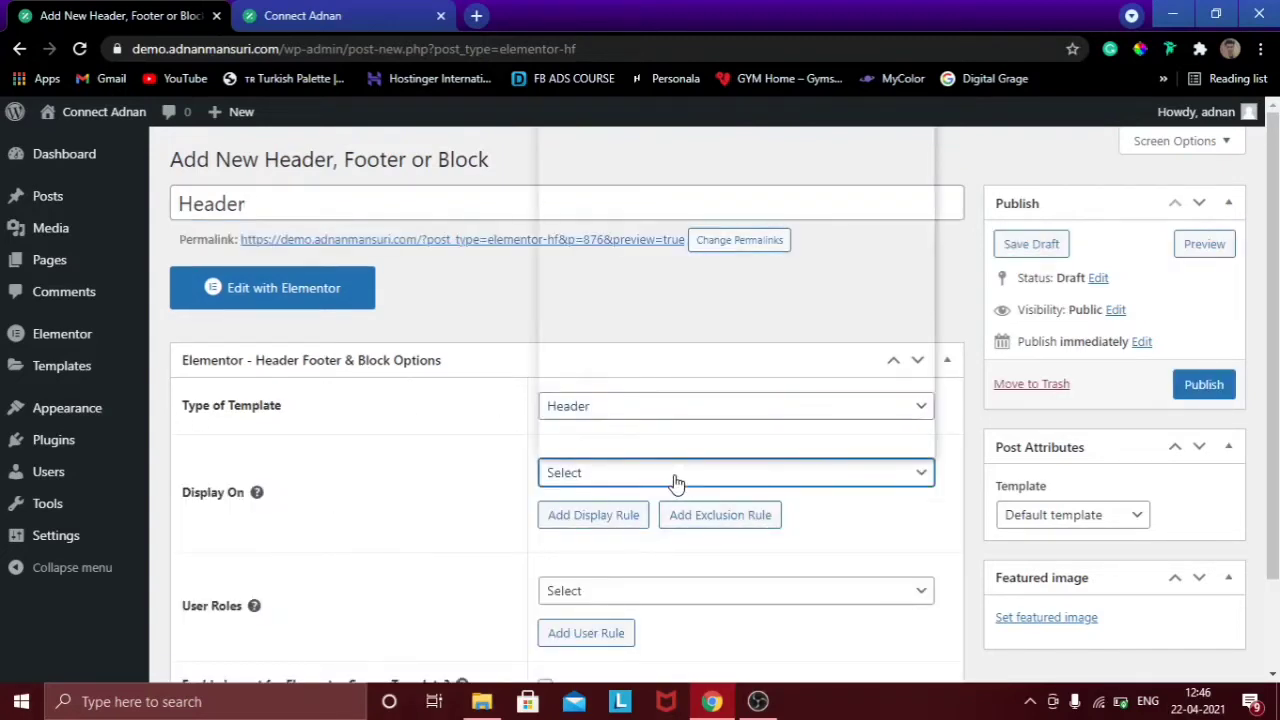
left_click(595, 127)
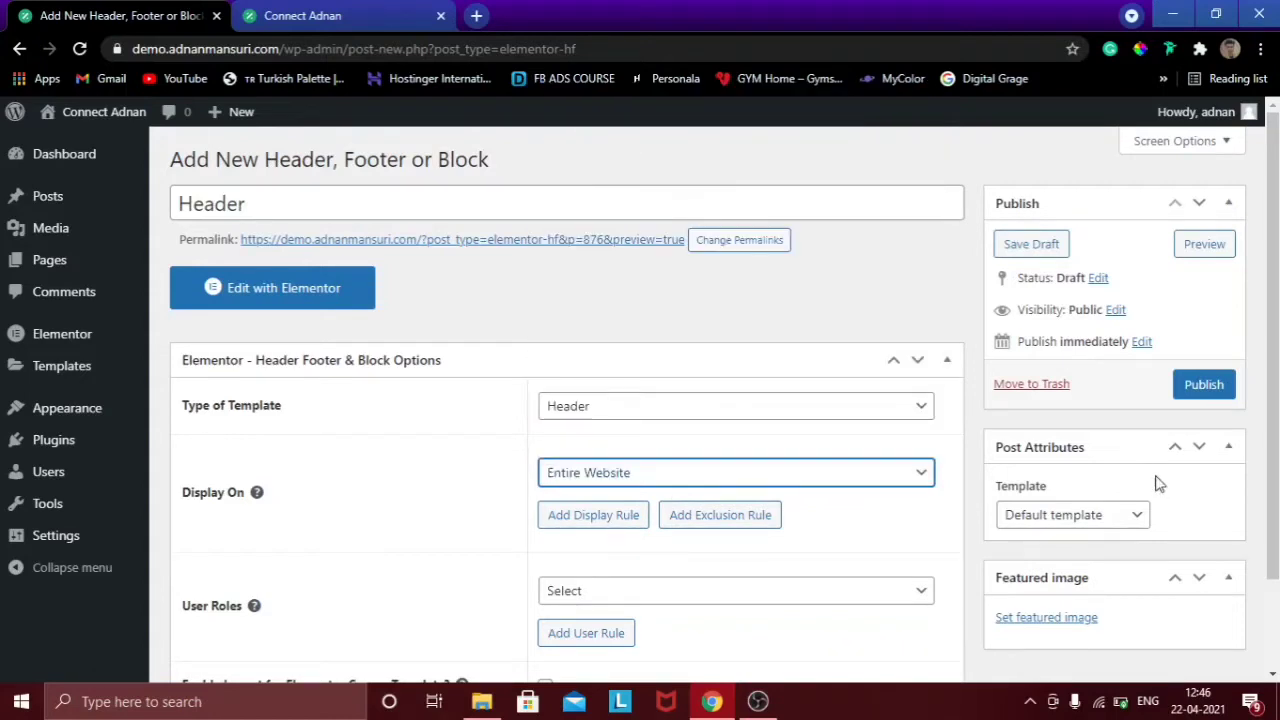
left_click(1208, 388)
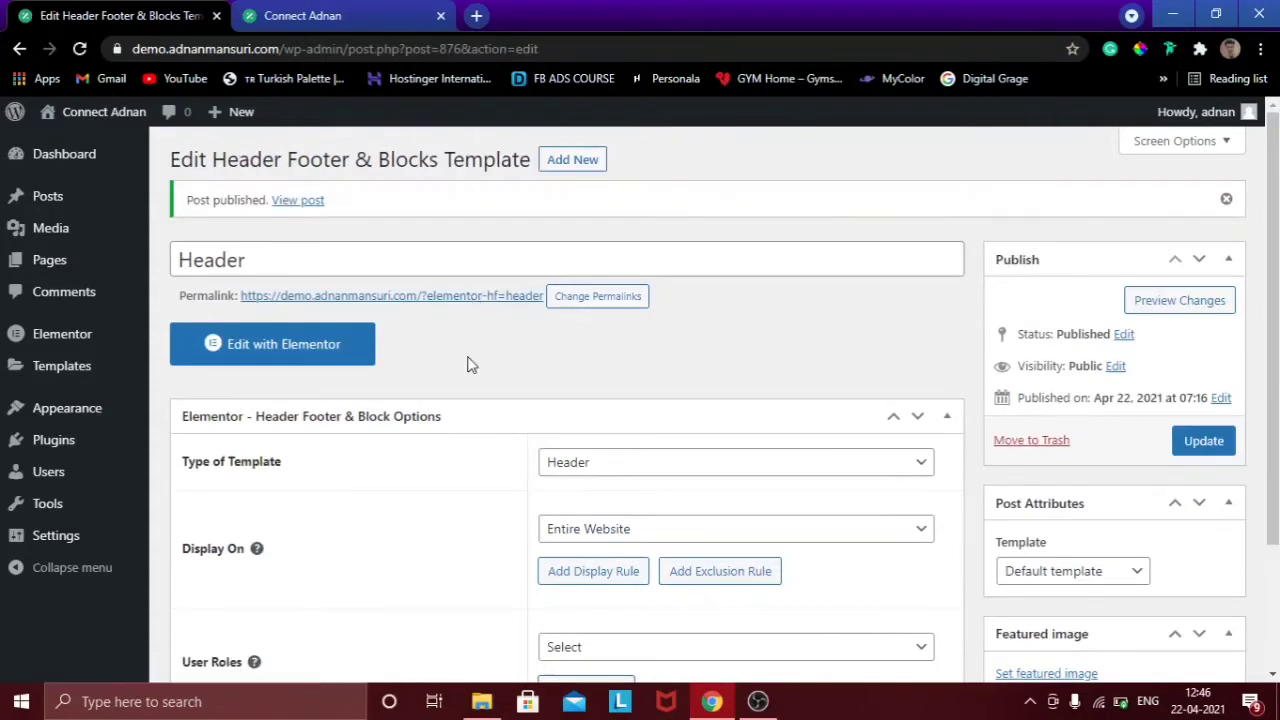
Open the Header template in Elementor and add a two-column section.
left_click(298, 355)
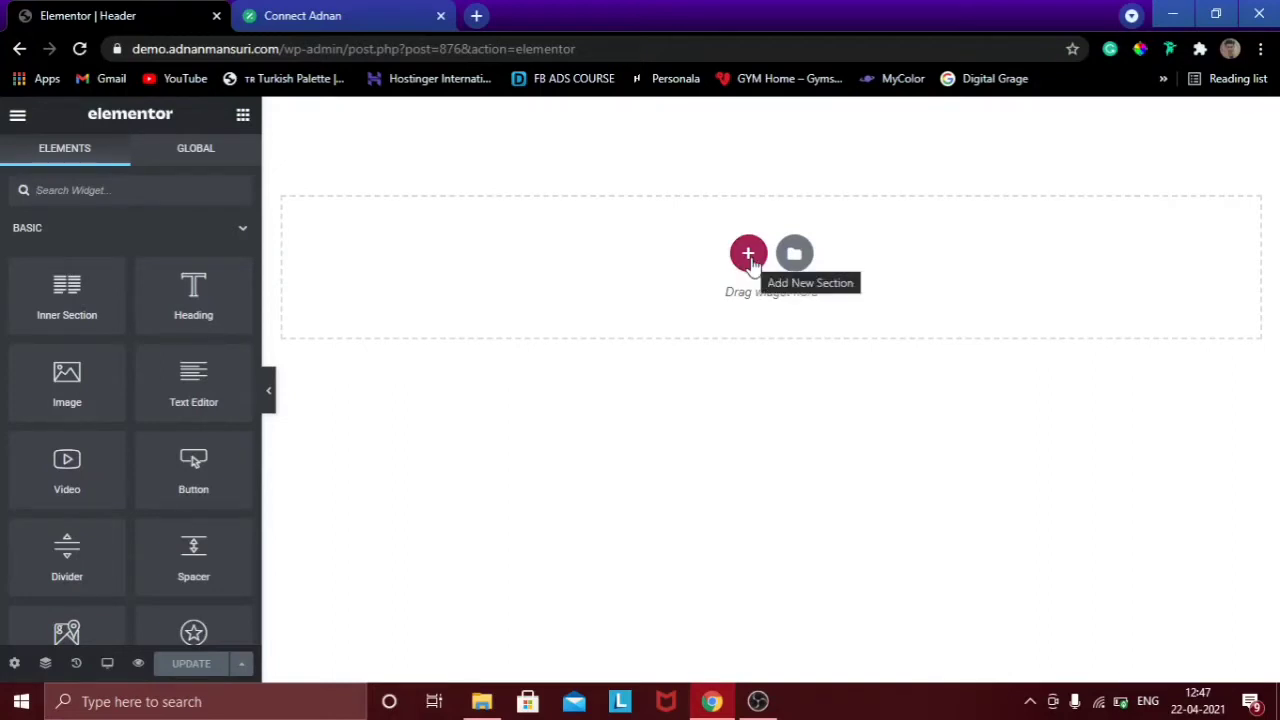
left_click(749, 255)
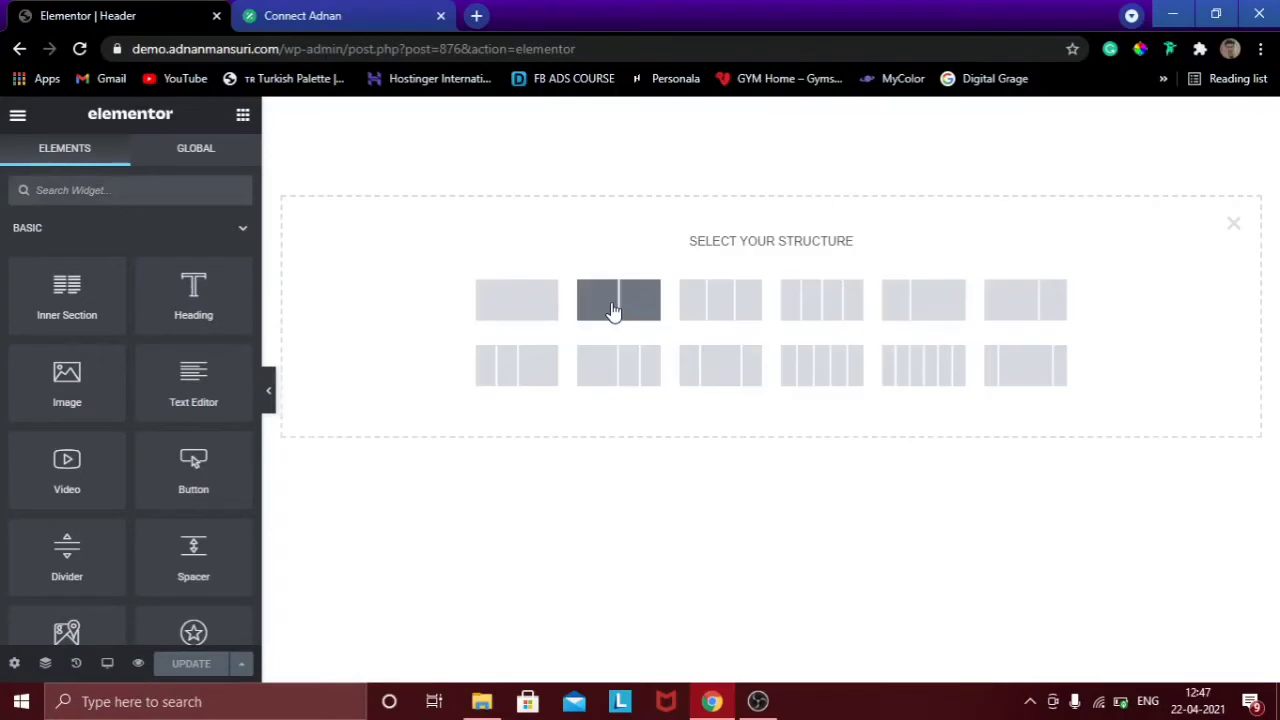
left_click(613, 310)
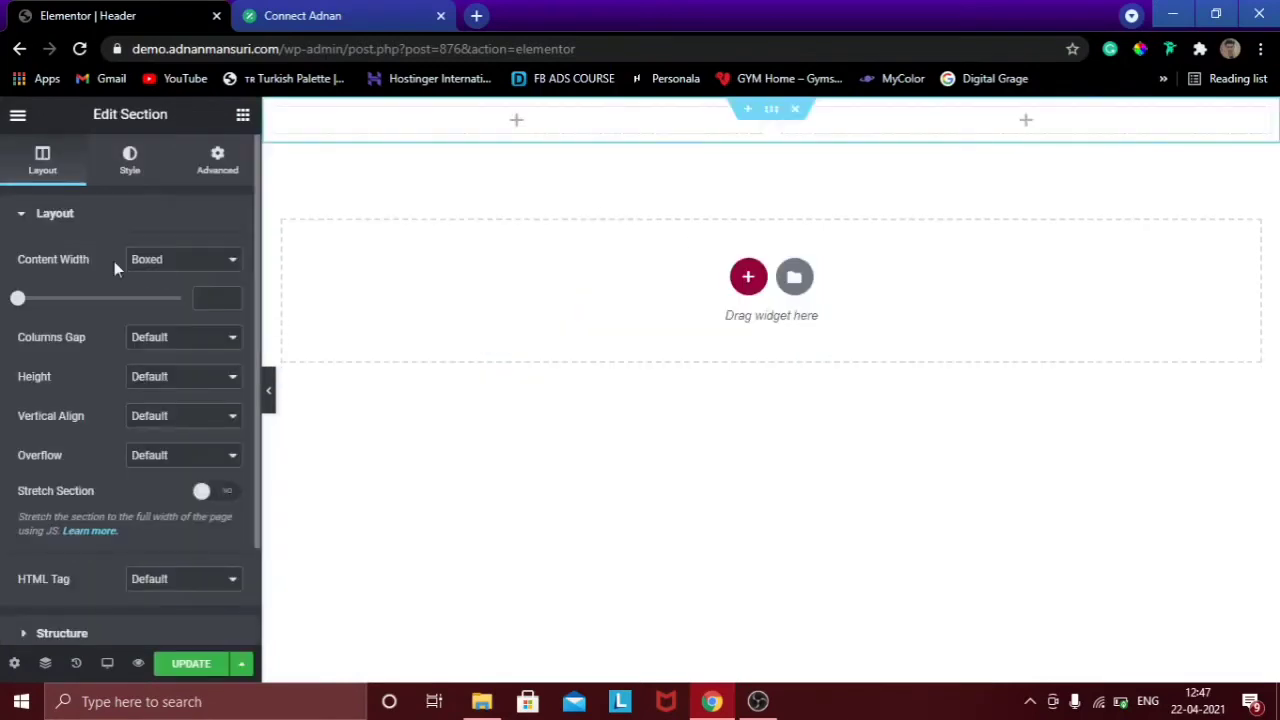
Give the section boxed width, 15 VH minimum height and middle vertical alignment, then save.
left_click(163, 265)
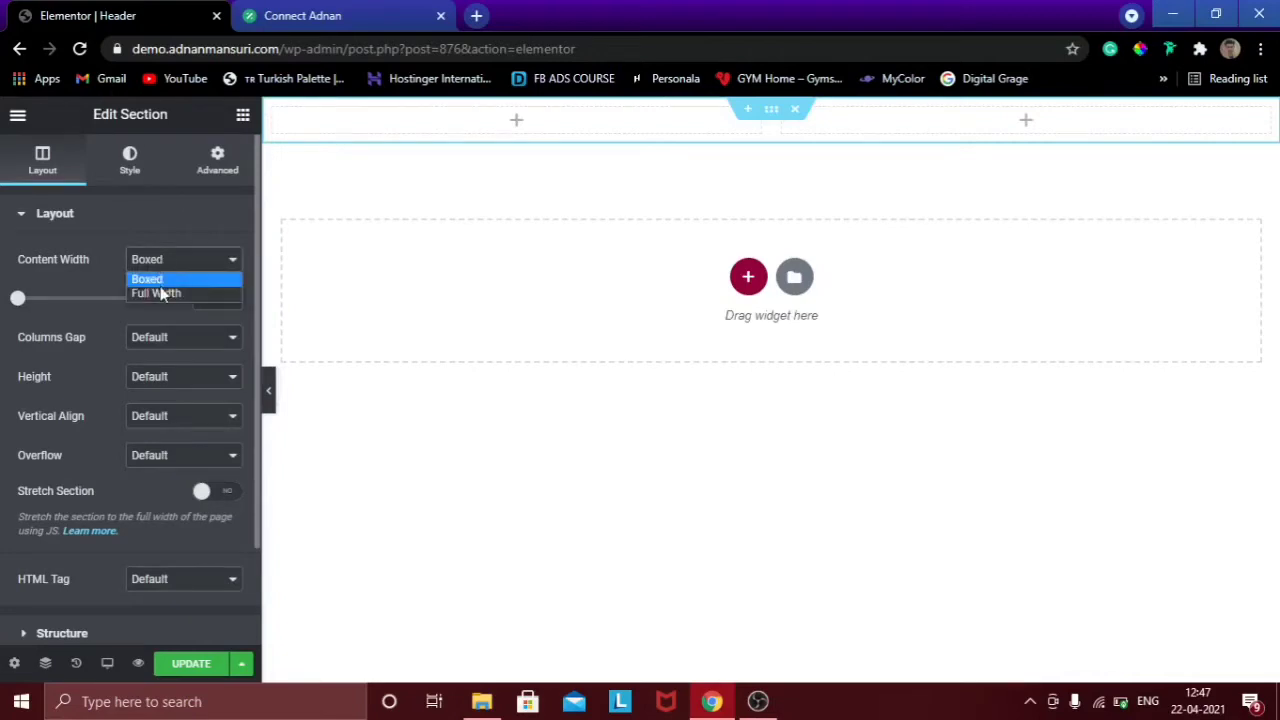
left_click(108, 274)
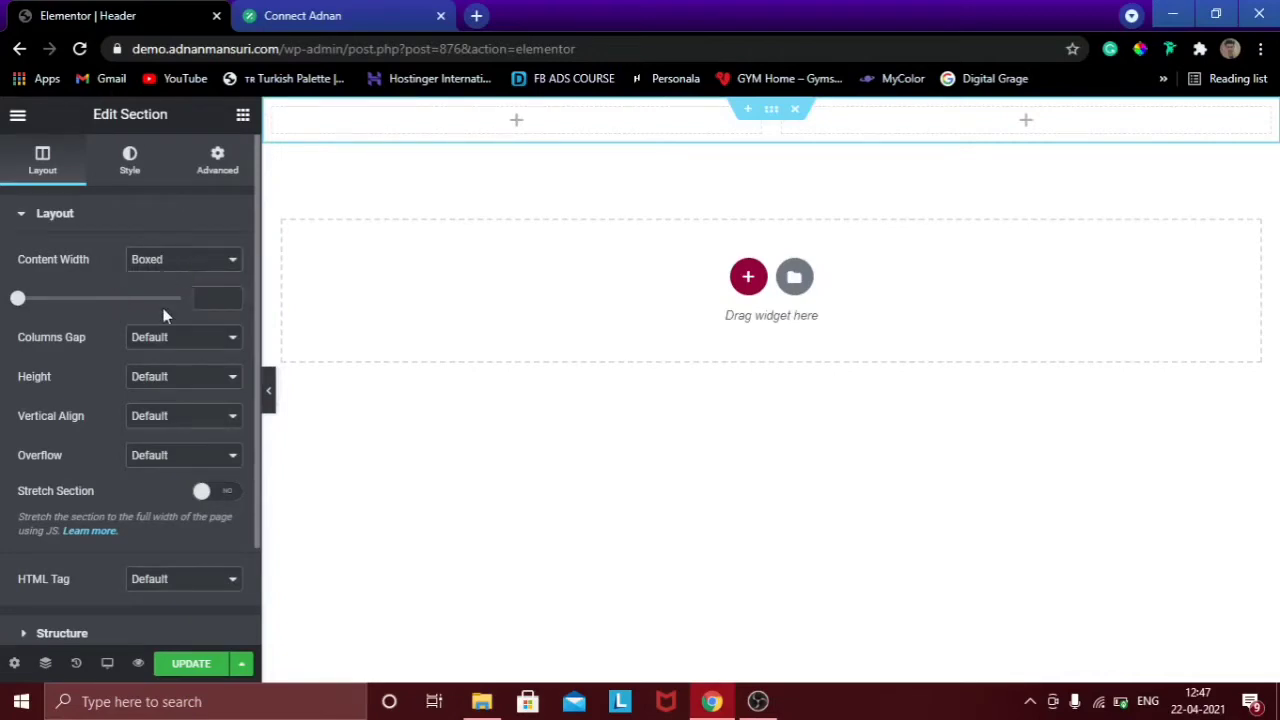
left_click(164, 380)
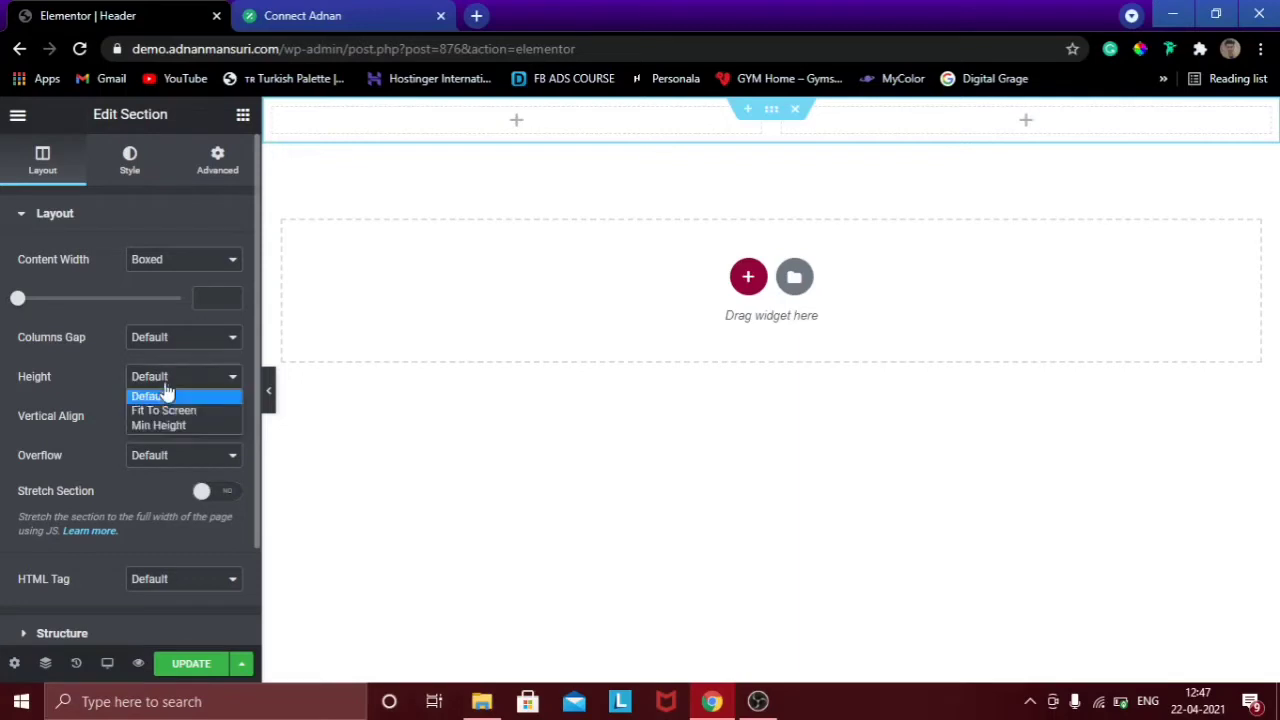
left_click(164, 425)
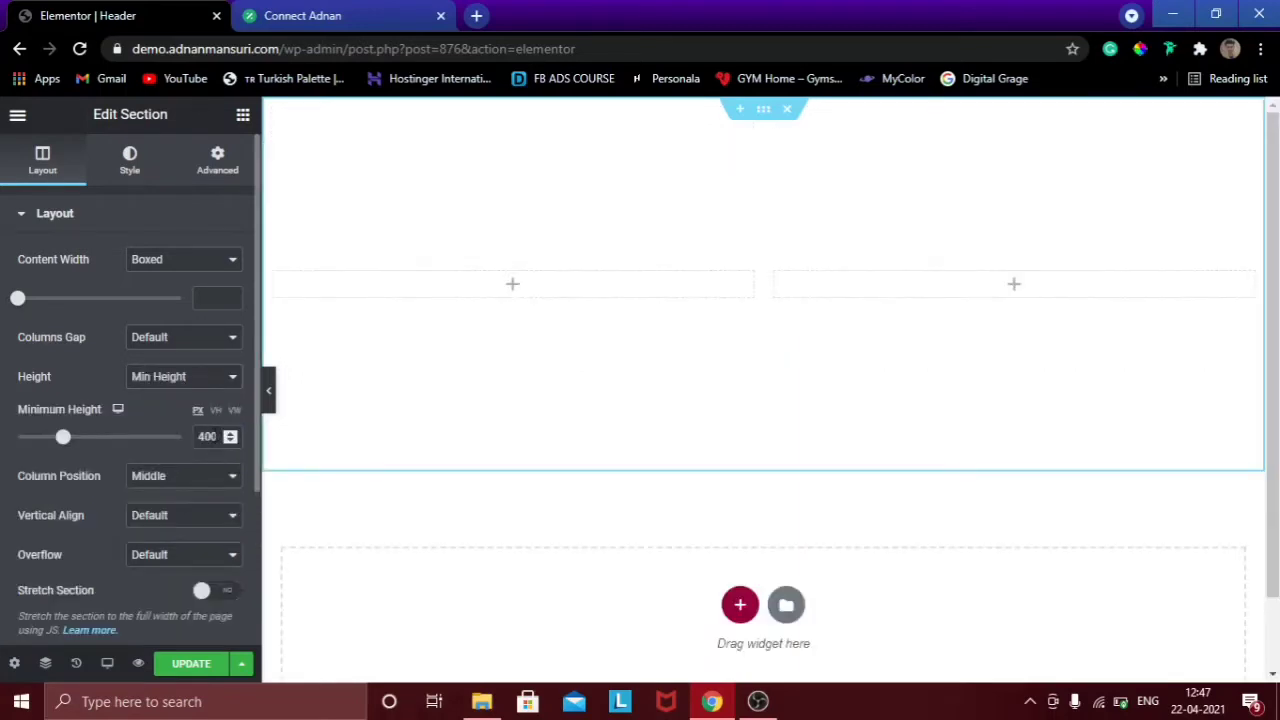
double_click(206, 437)
left_click(215, 411)
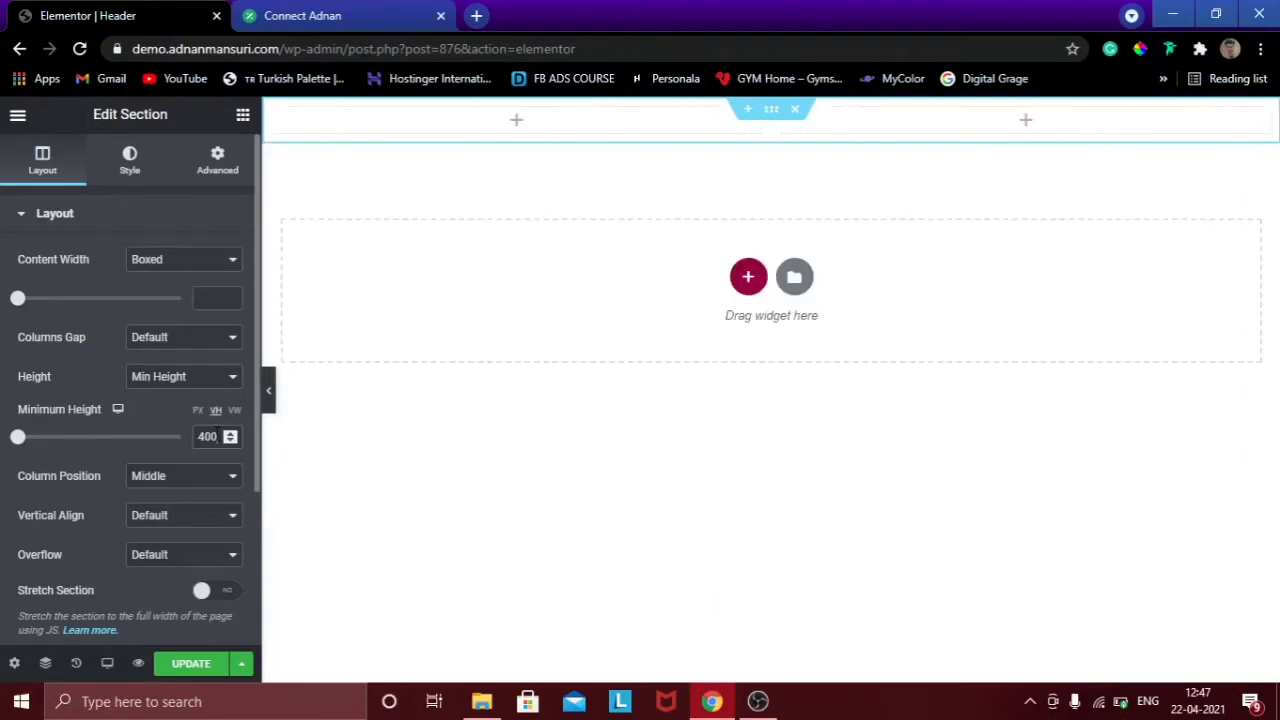
double_click(206, 437)
type("15")
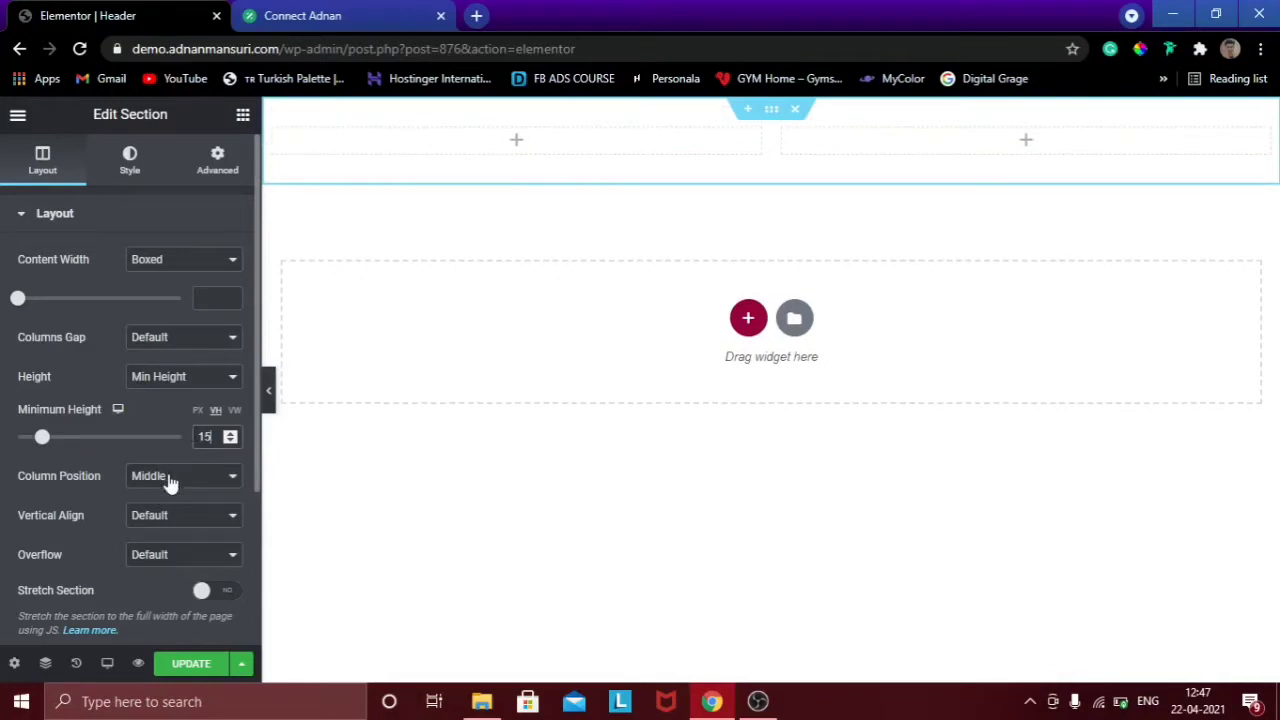
left_click(180, 515)
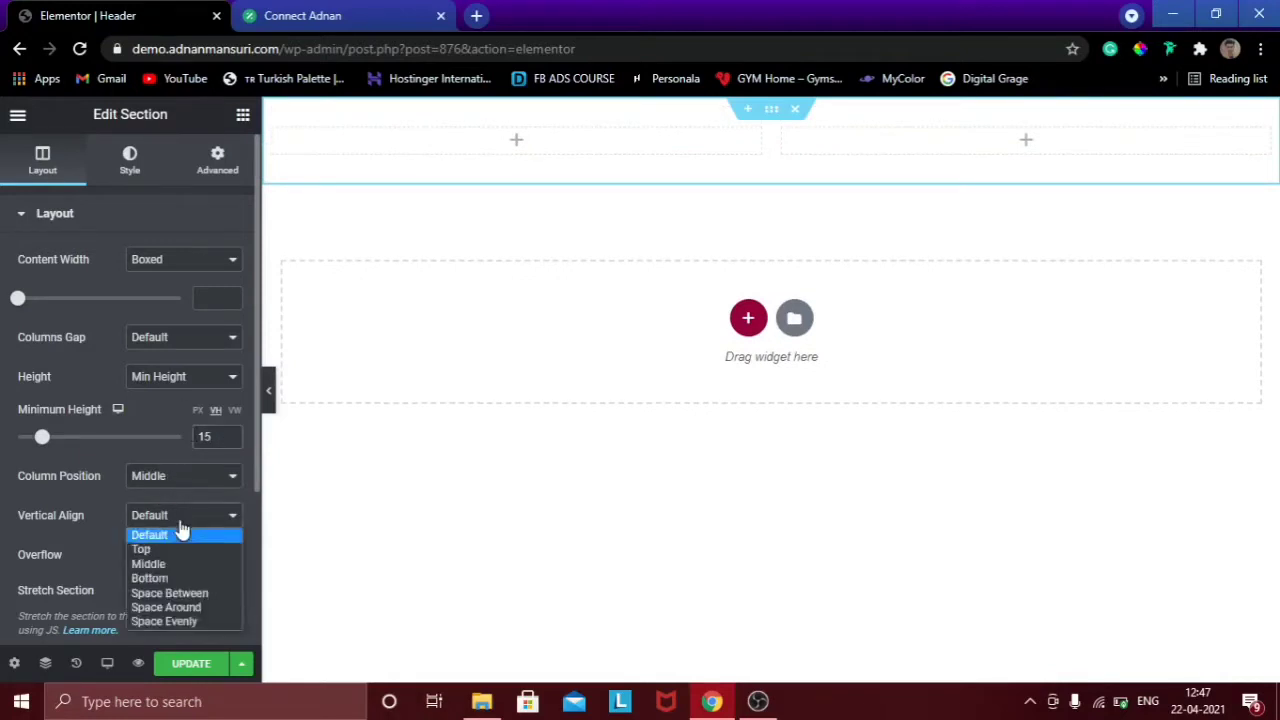
left_click(160, 563)
left_click(183, 663)
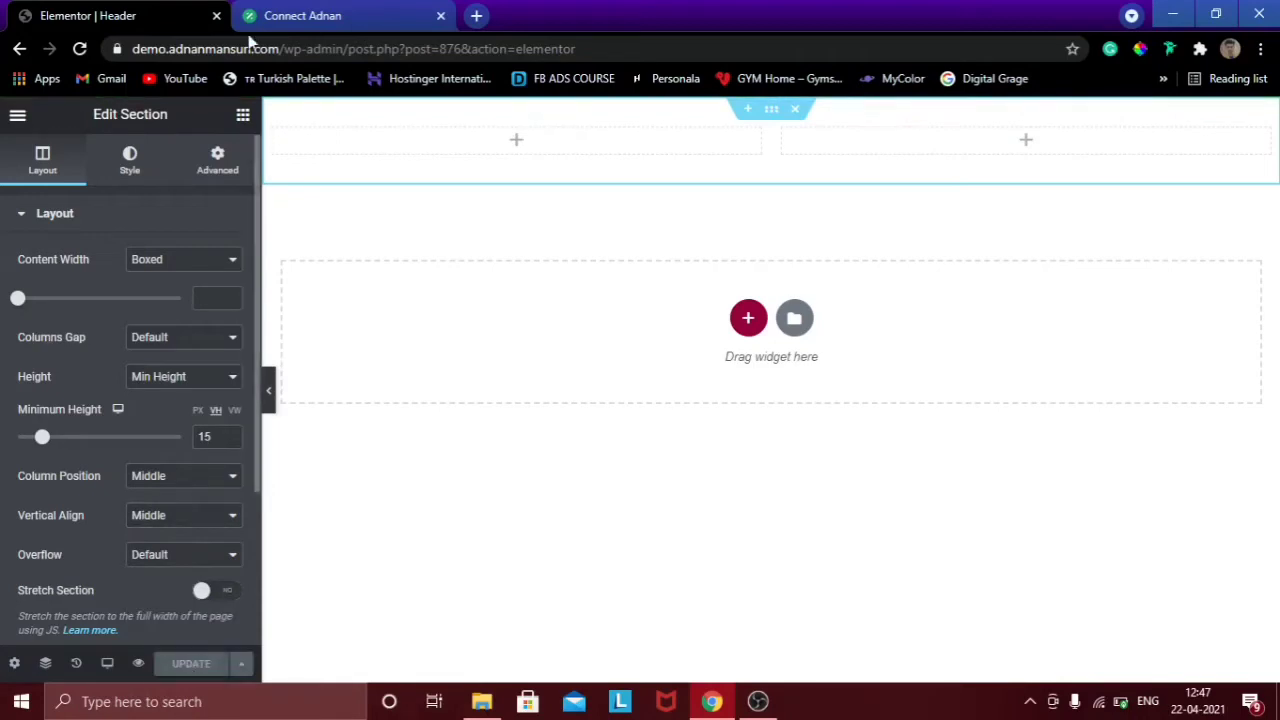
left_click(243, 116)
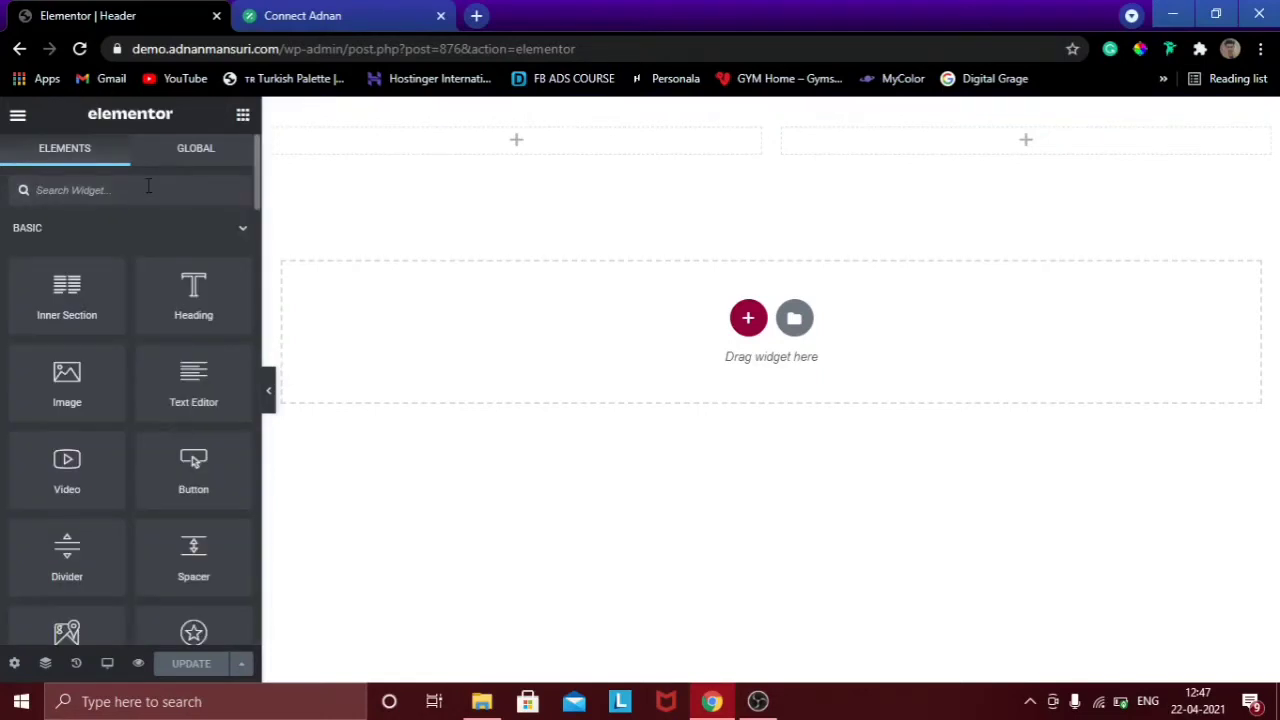
Drag the Site Logo widget into the left column, left-aligned at Medium image size.
type("logo")
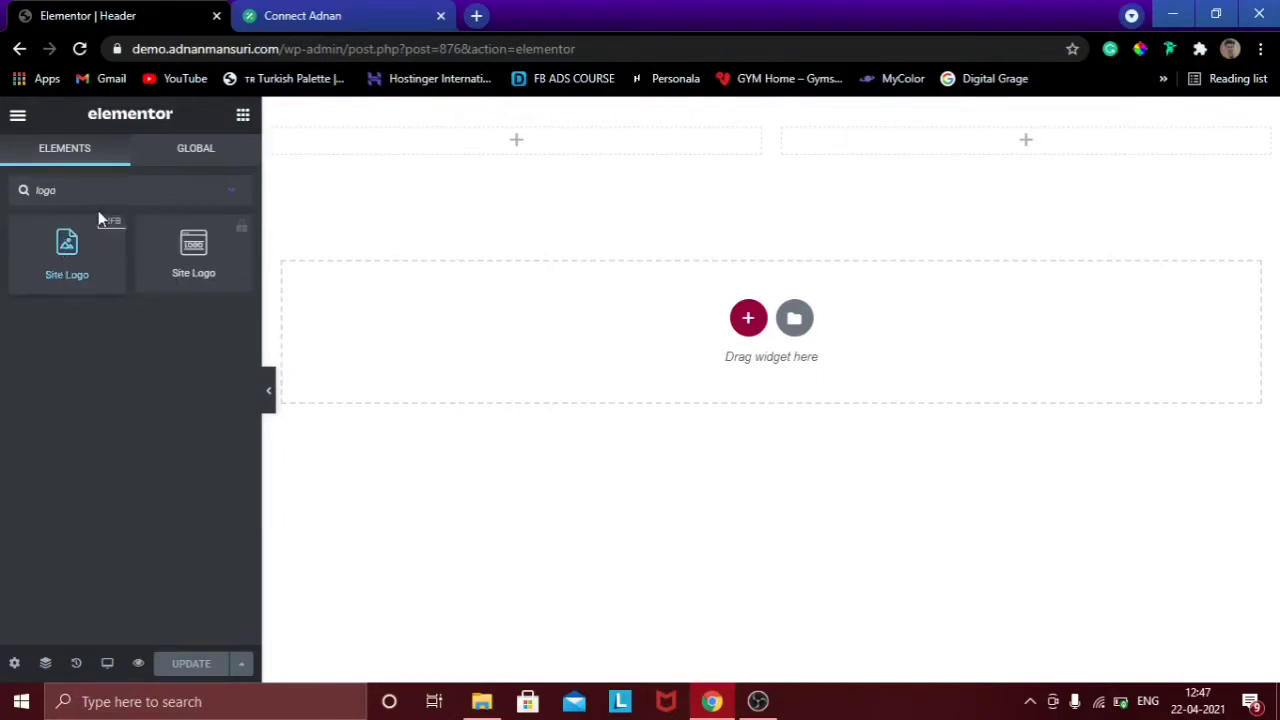
left_click_drag(107, 226, 519, 127)
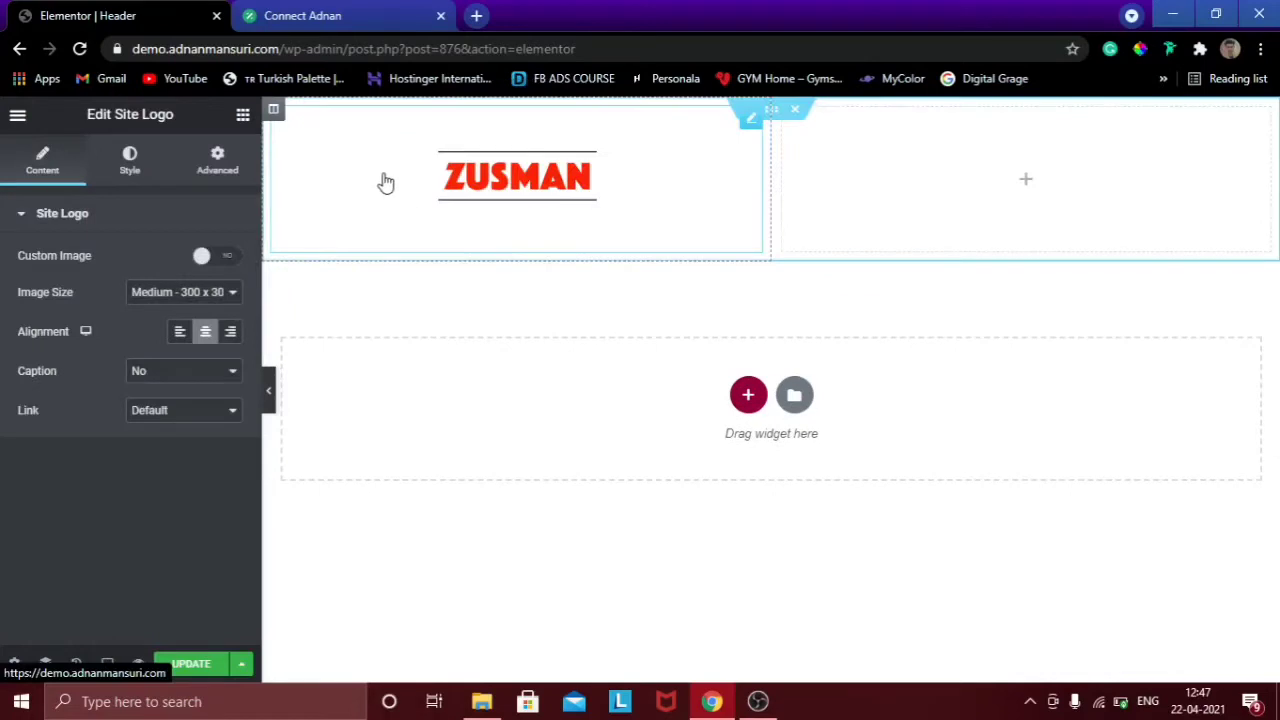
left_click(180, 335)
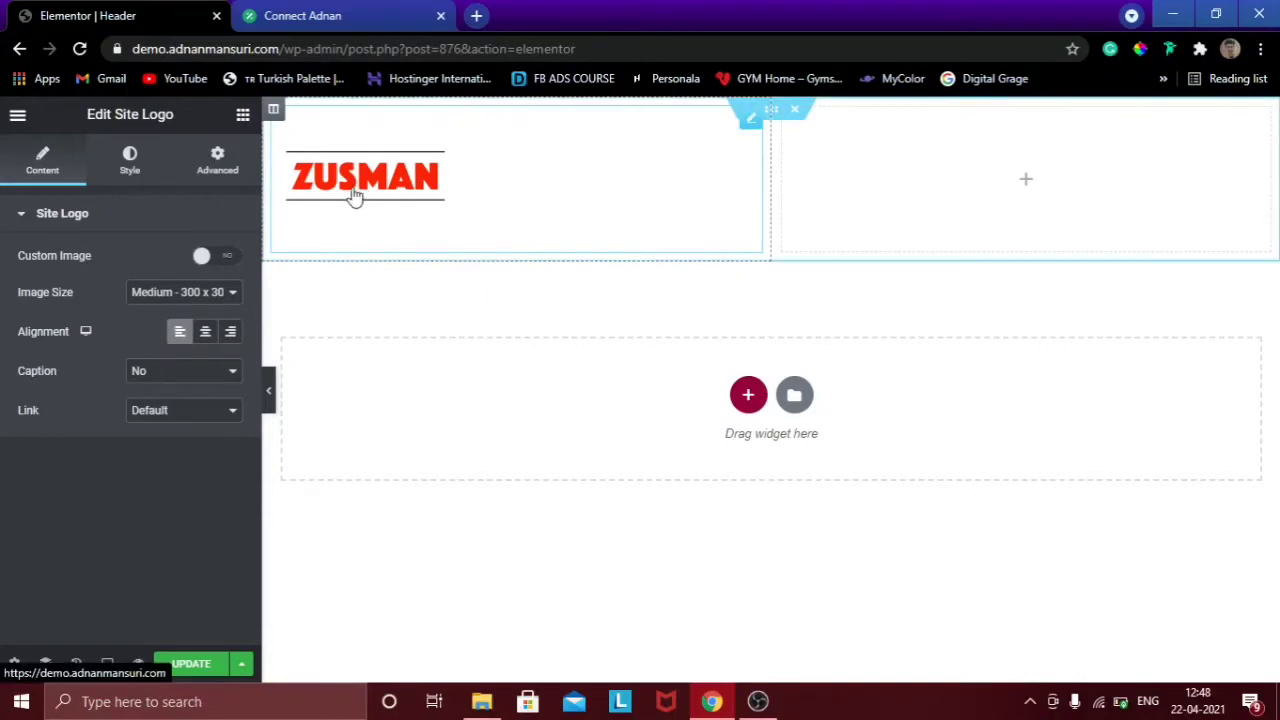
left_click(200, 293)
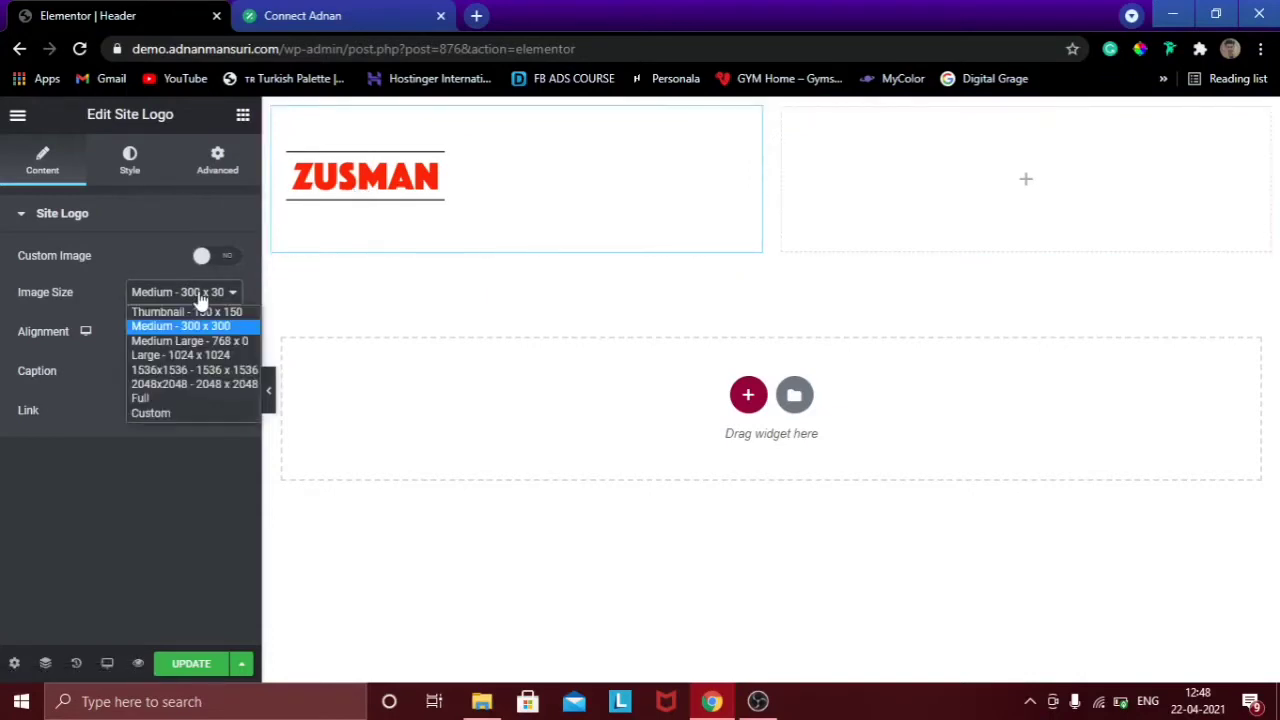
left_click(190, 291)
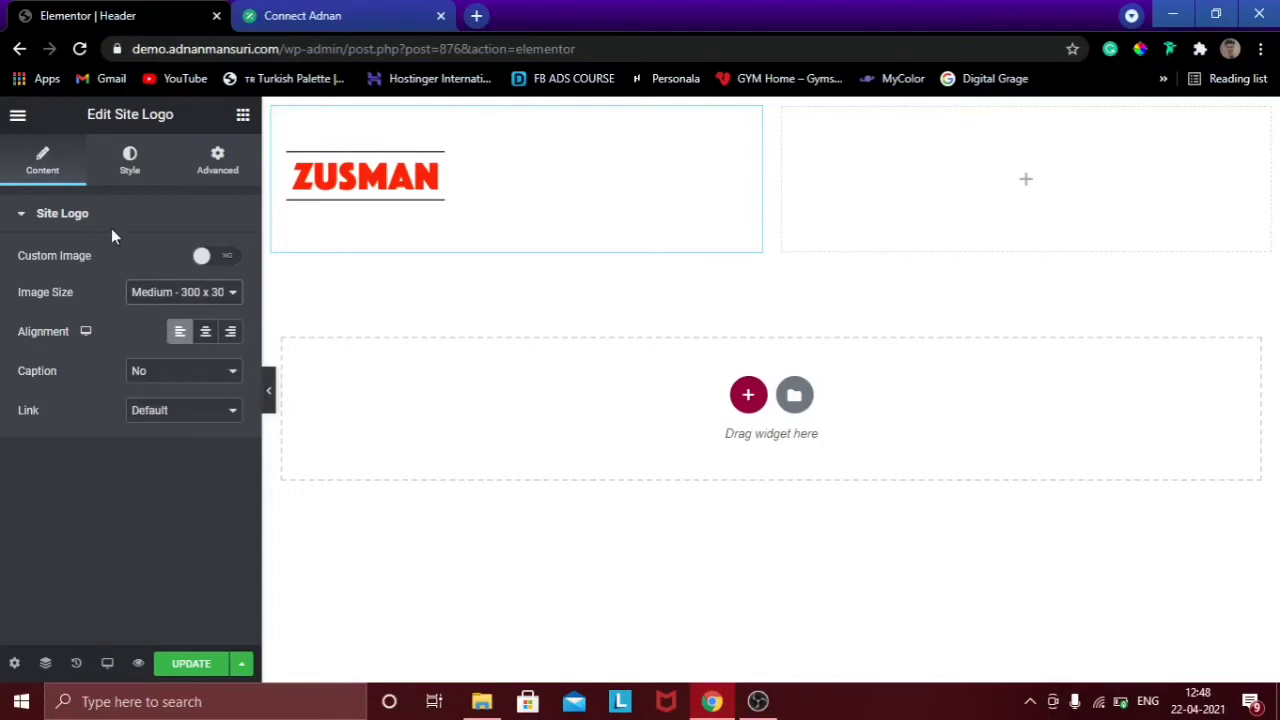
Set Adnan.png as the Site Logo in Site Settings > Site Identity, save, and close settings.
left_click(17, 118)
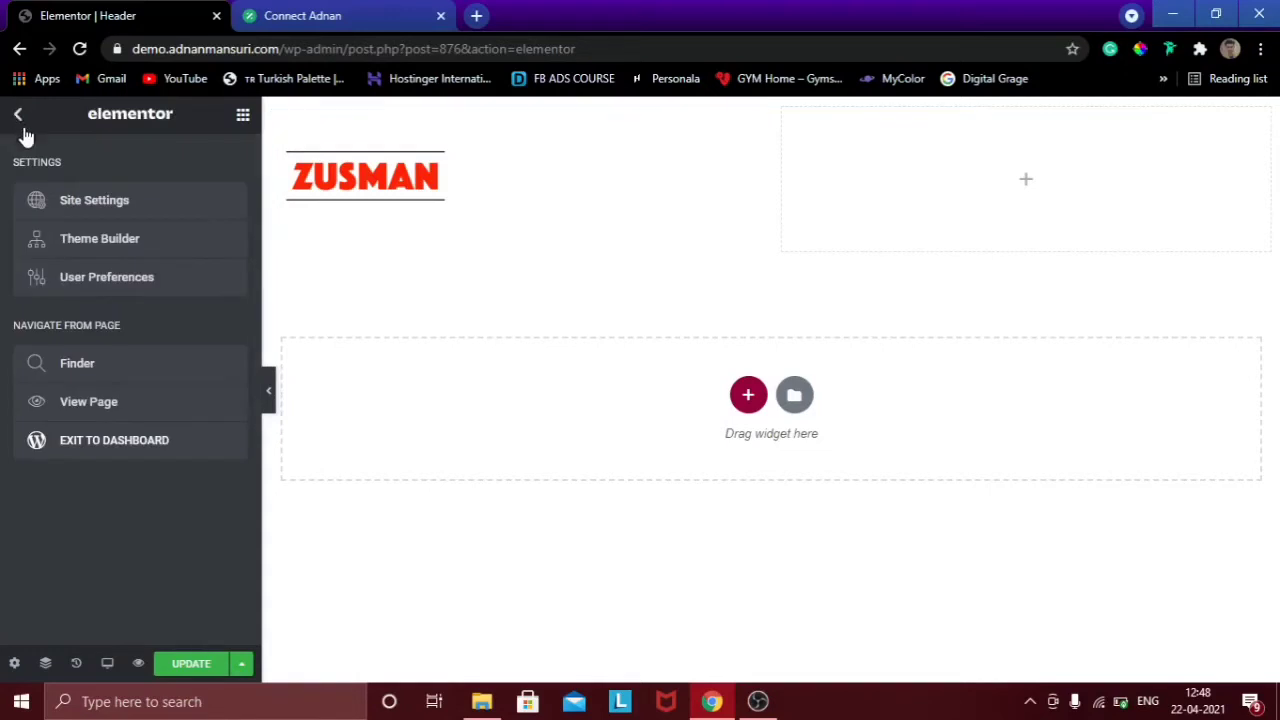
left_click(81, 194)
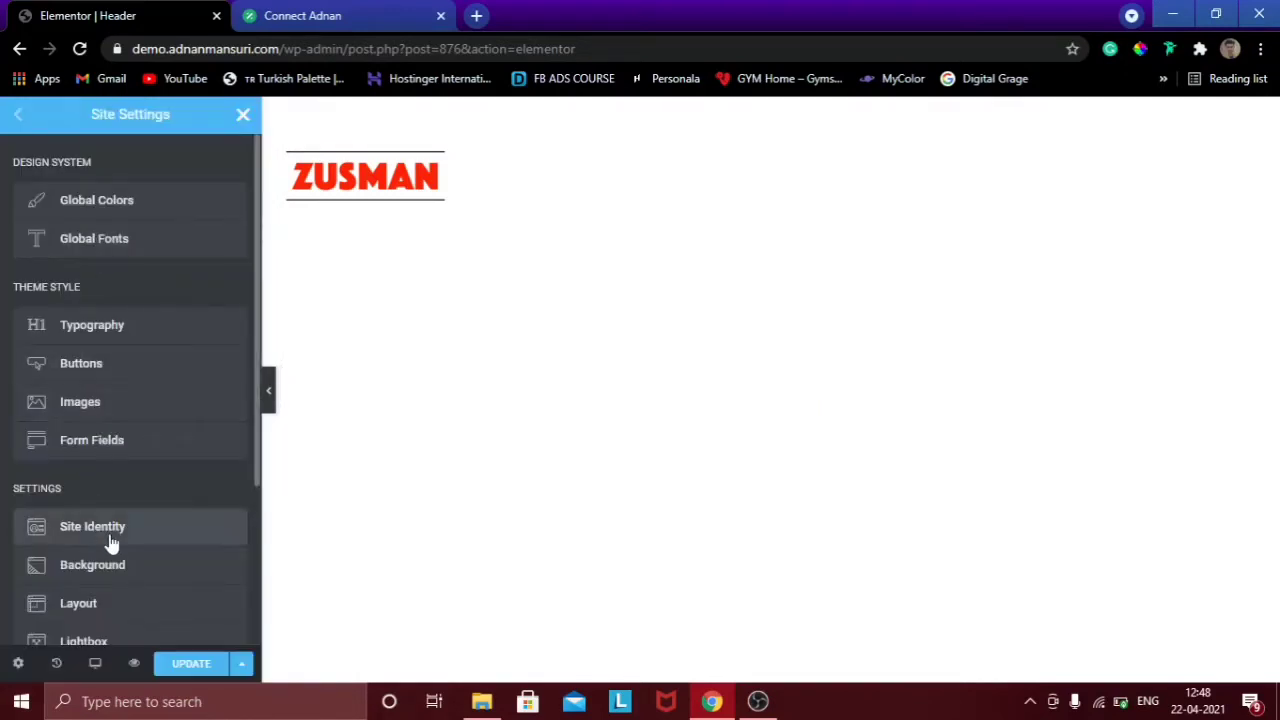
left_click(110, 541)
mouse_move(168, 500)
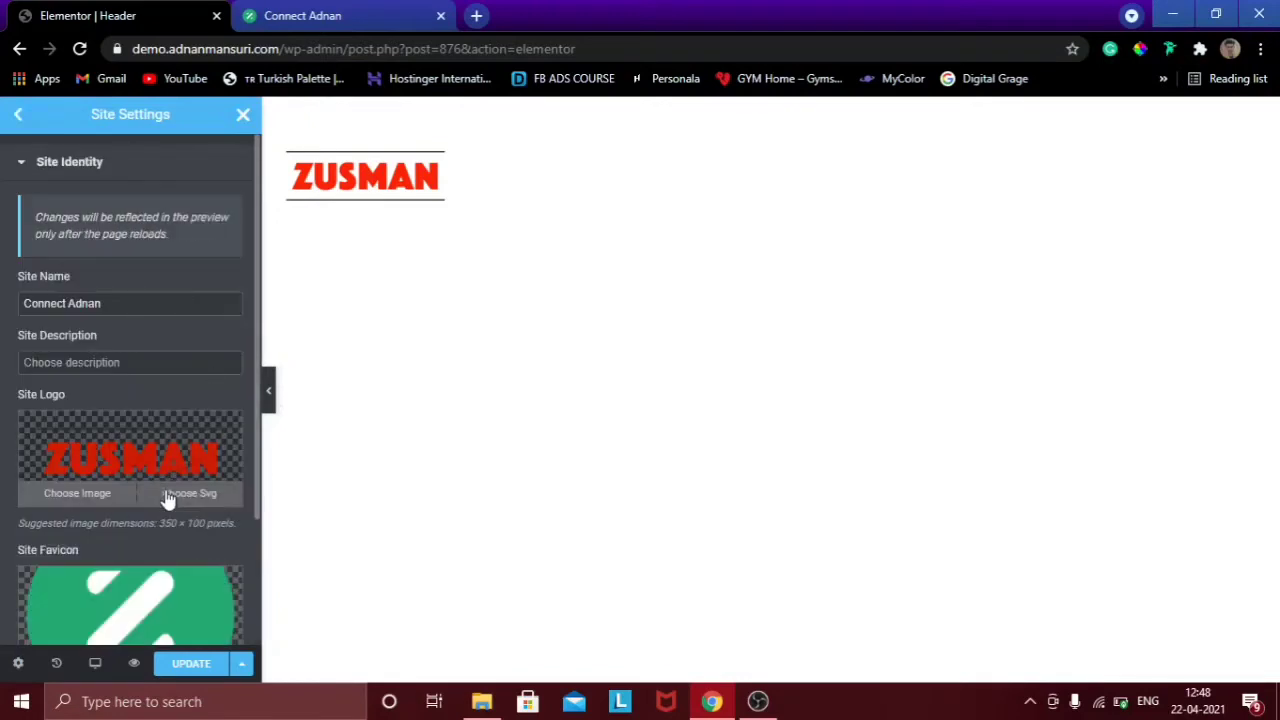
left_click(77, 493)
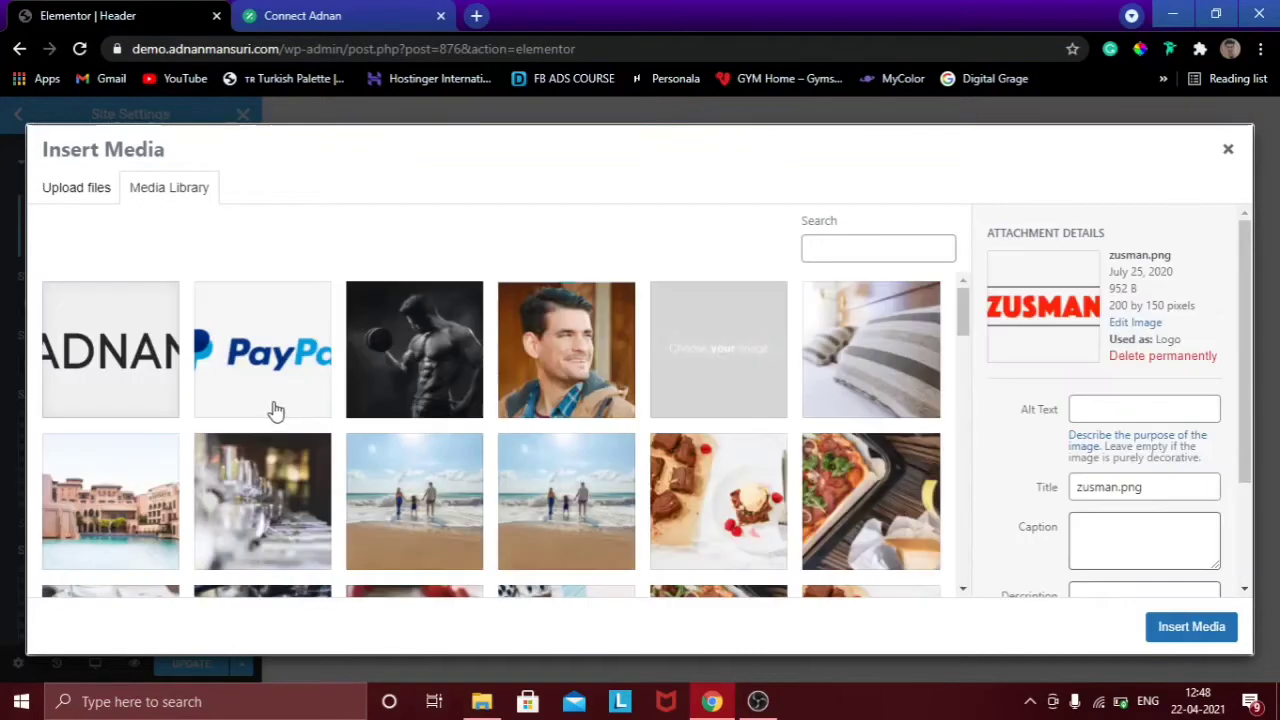
left_click(76, 374)
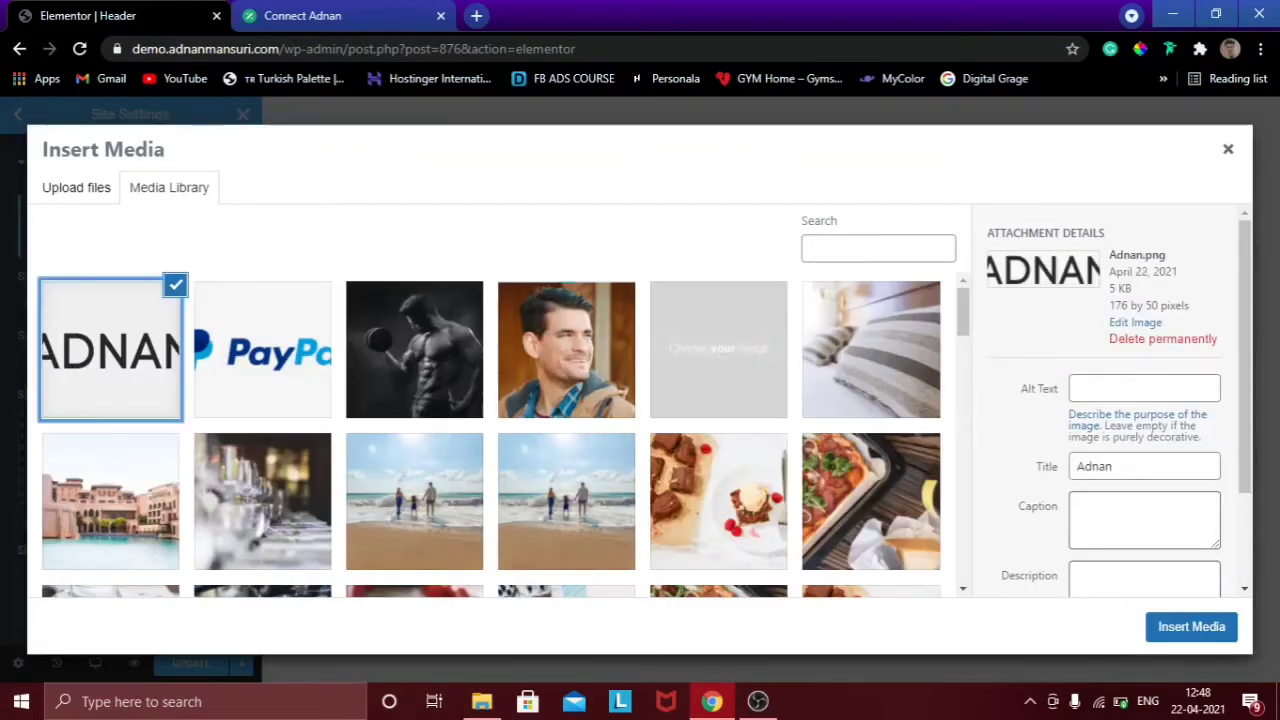
left_click(1185, 632)
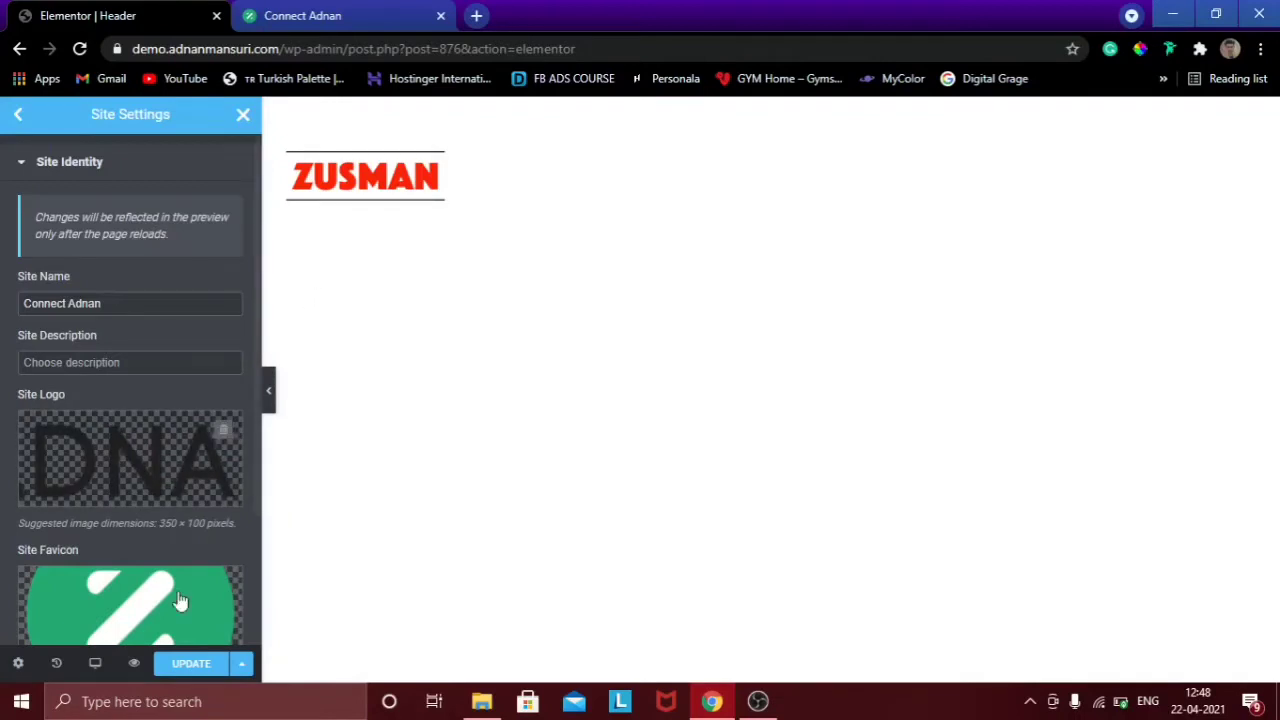
left_click(190, 666)
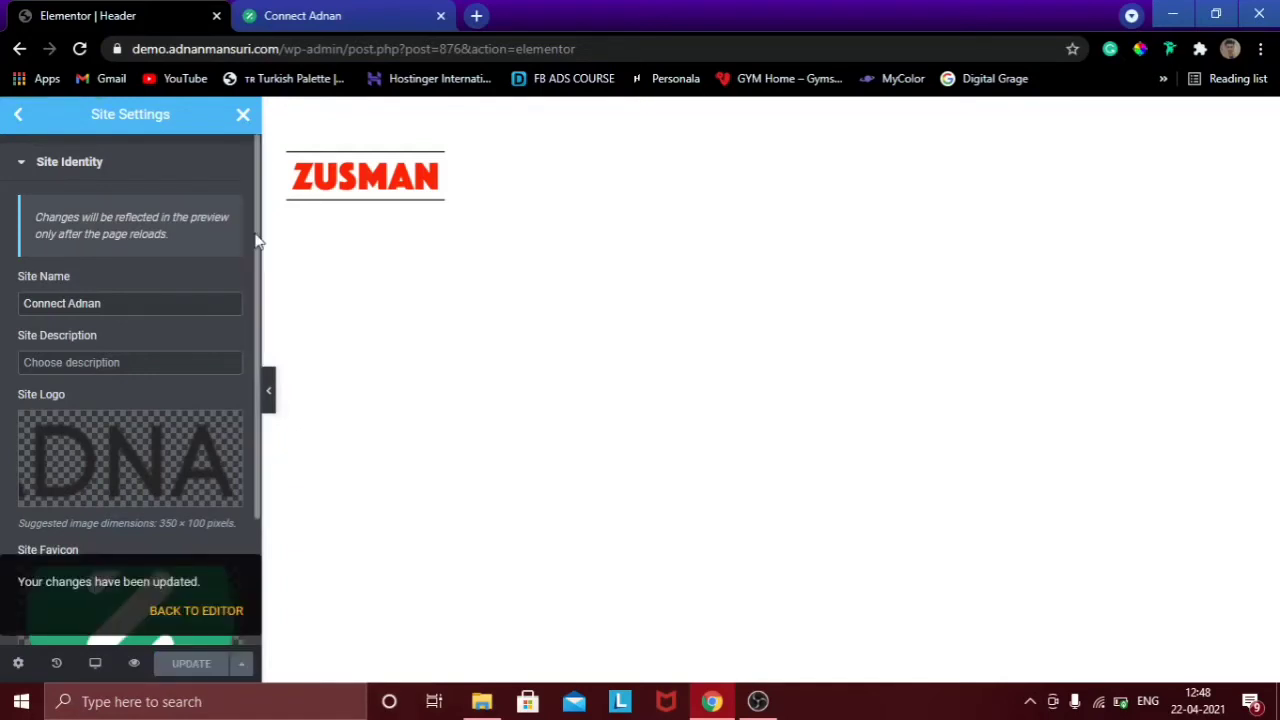
left_click_drag(255, 240, 252, 370)
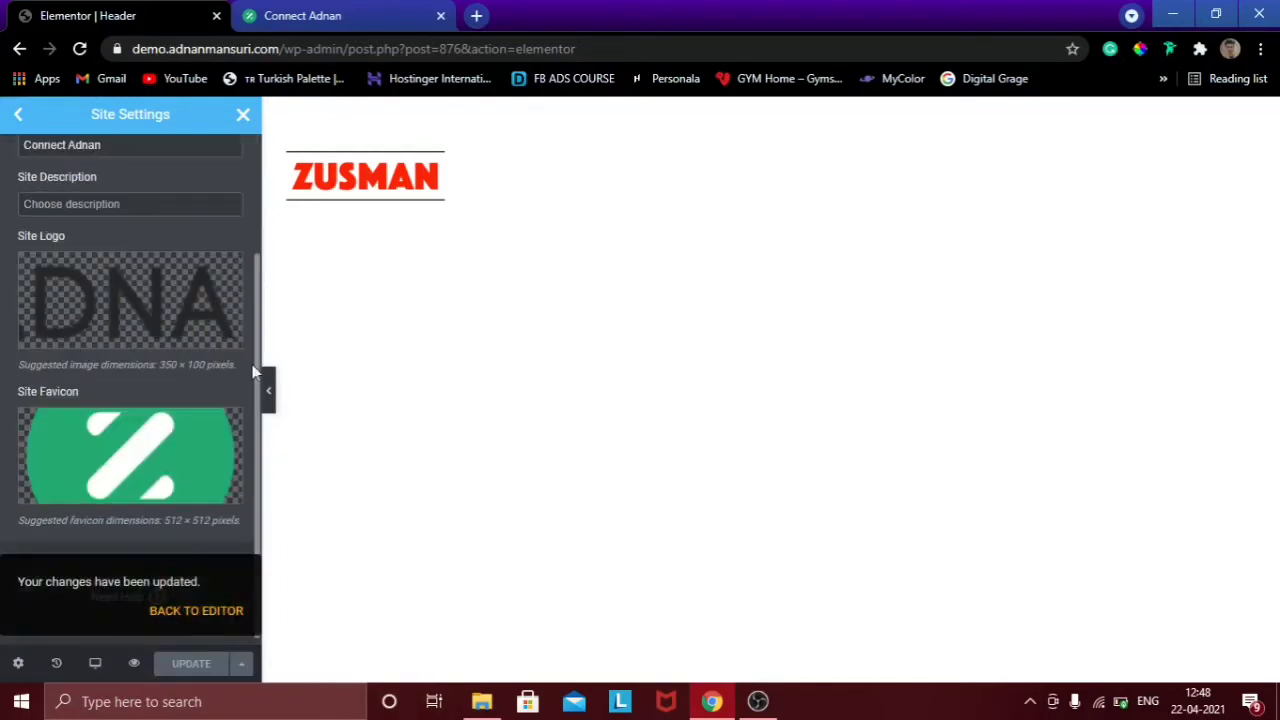
mouse_move(49, 414)
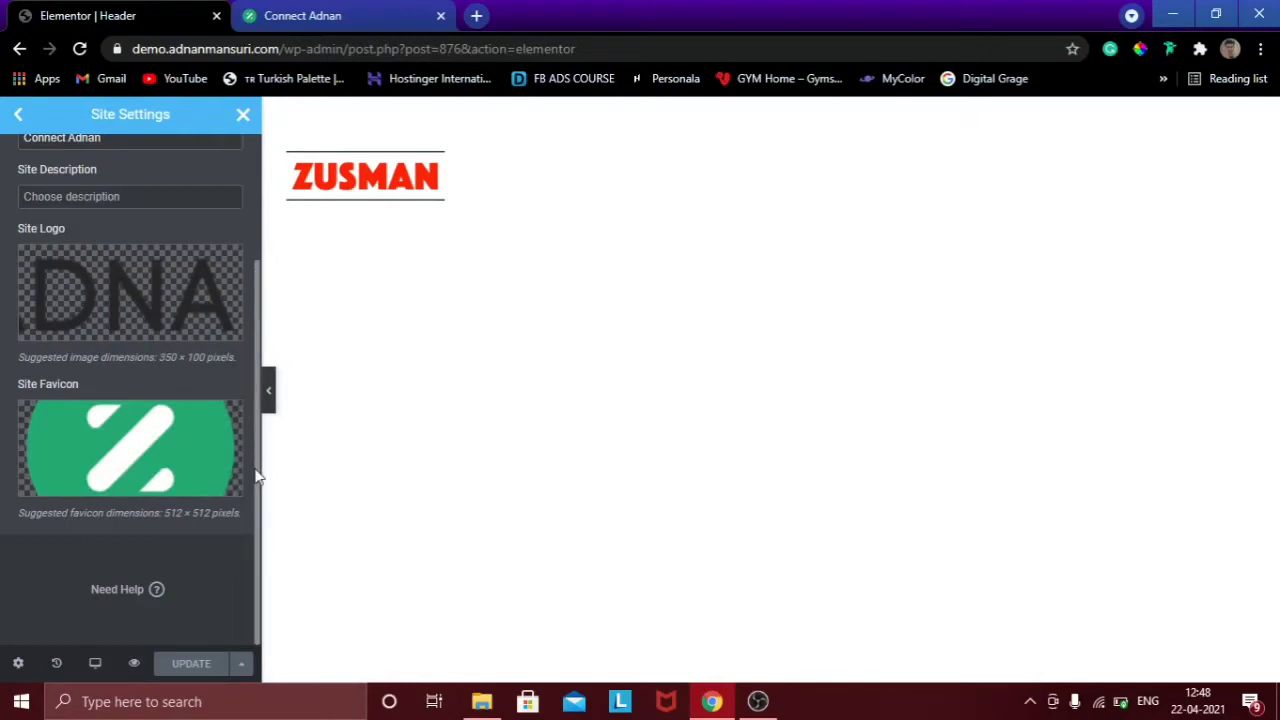
scroll(252, 450, "up", 3)
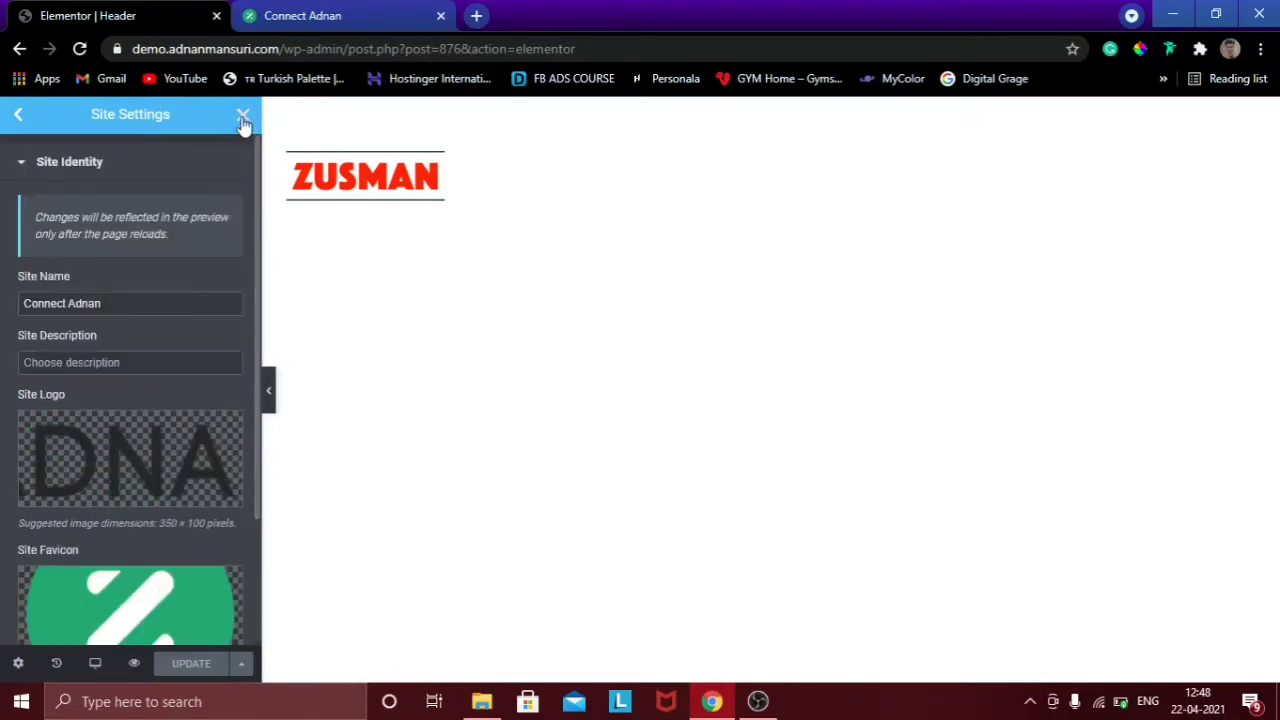
left_click(243, 119)
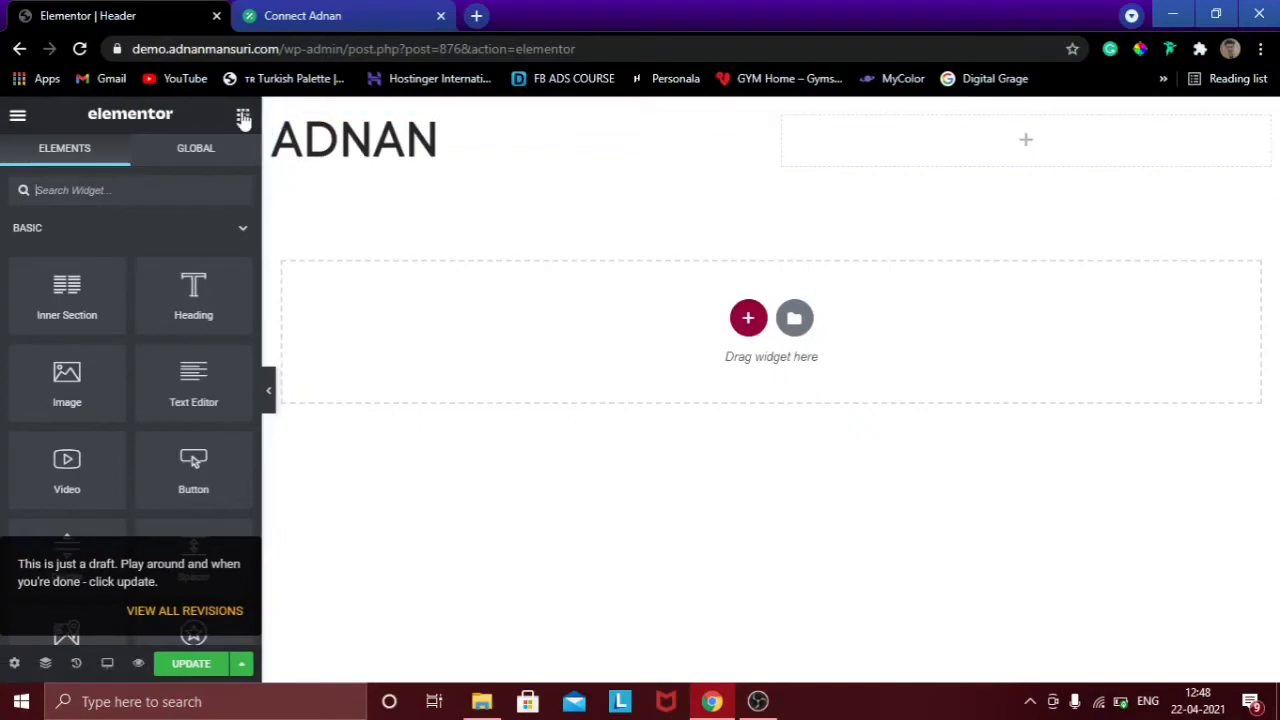
Drag the HFB Navigation Menu into the right column, keep the Main menu, and save.
left_click(129, 190)
type("na")
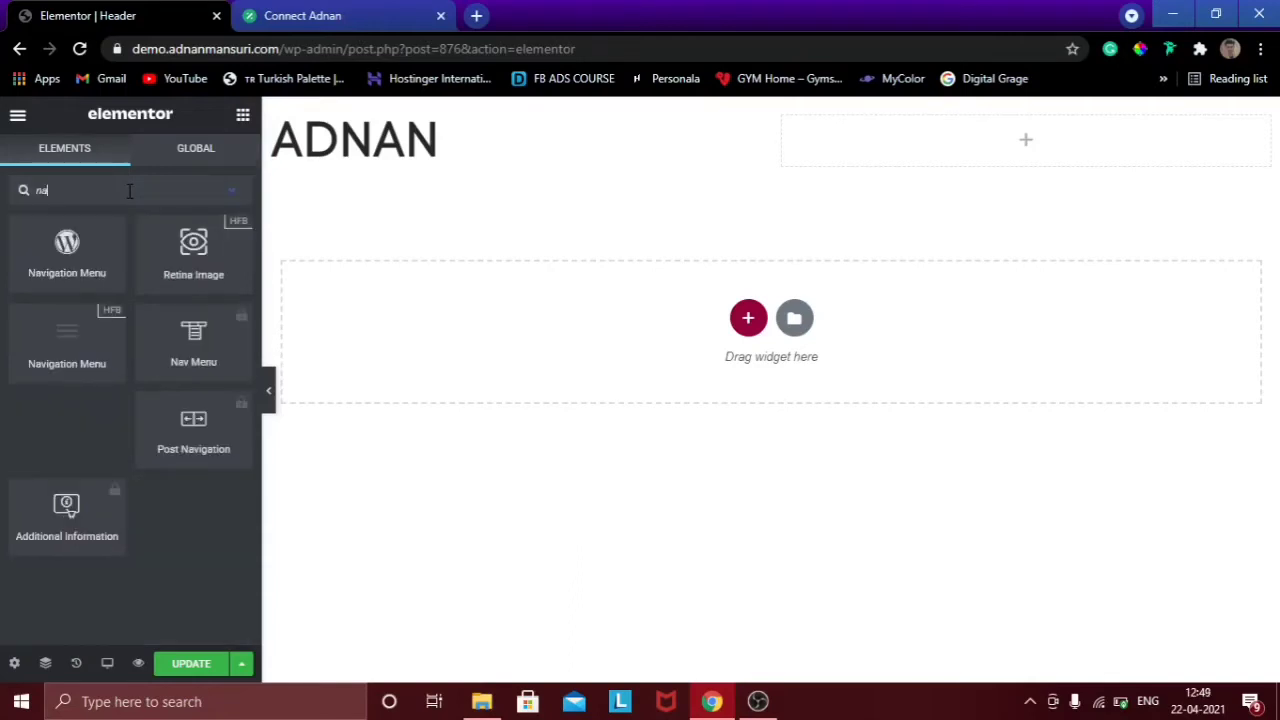
type("v")
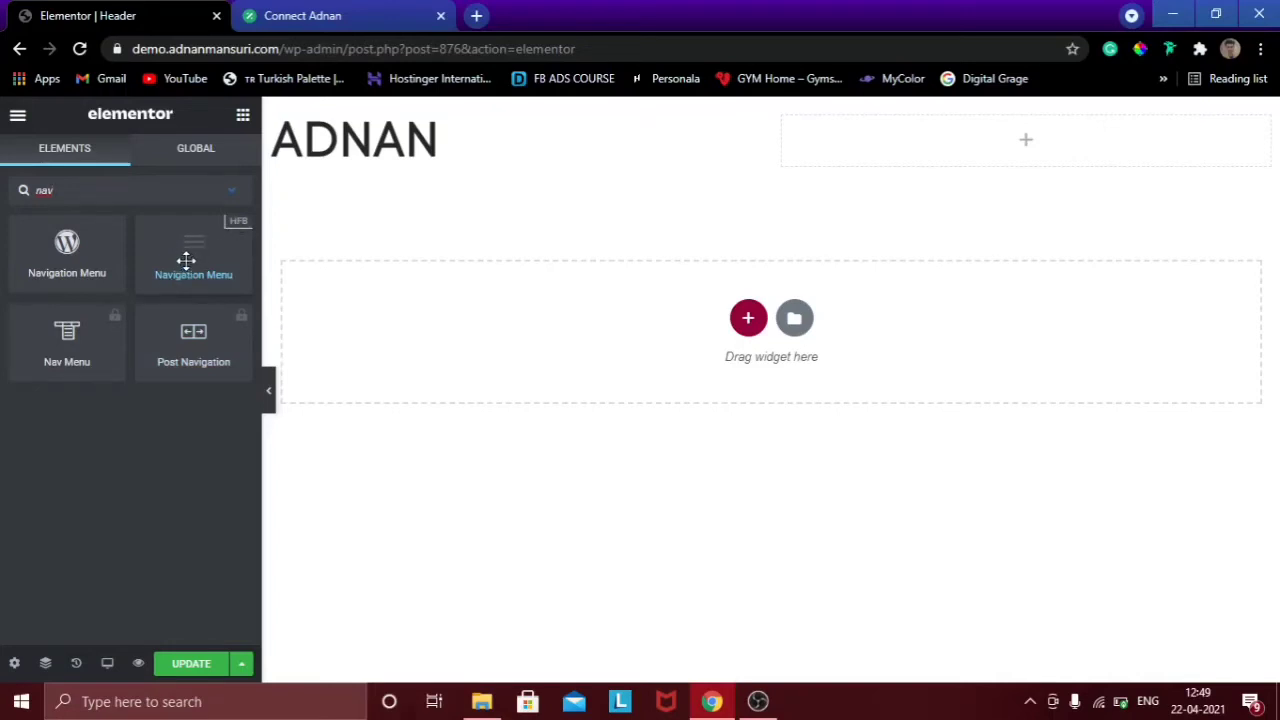
left_click_drag(166, 258, 993, 124)
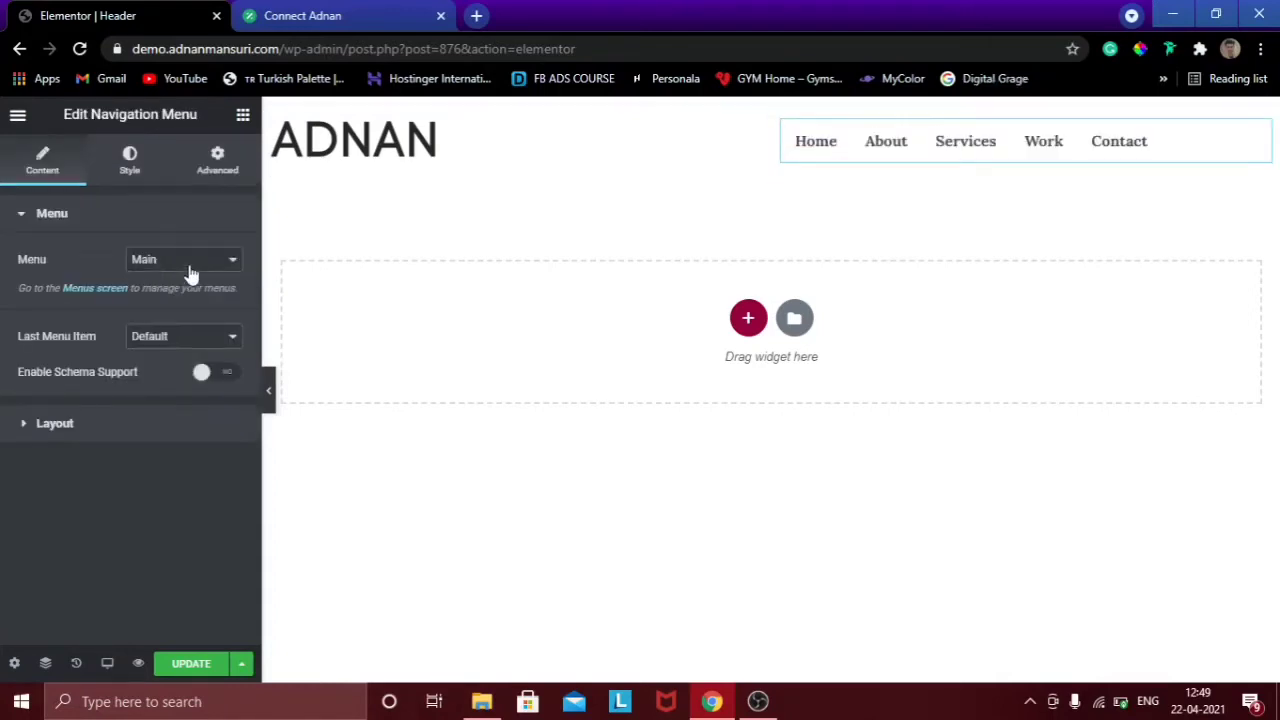
left_click(187, 264)
left_click(184, 279)
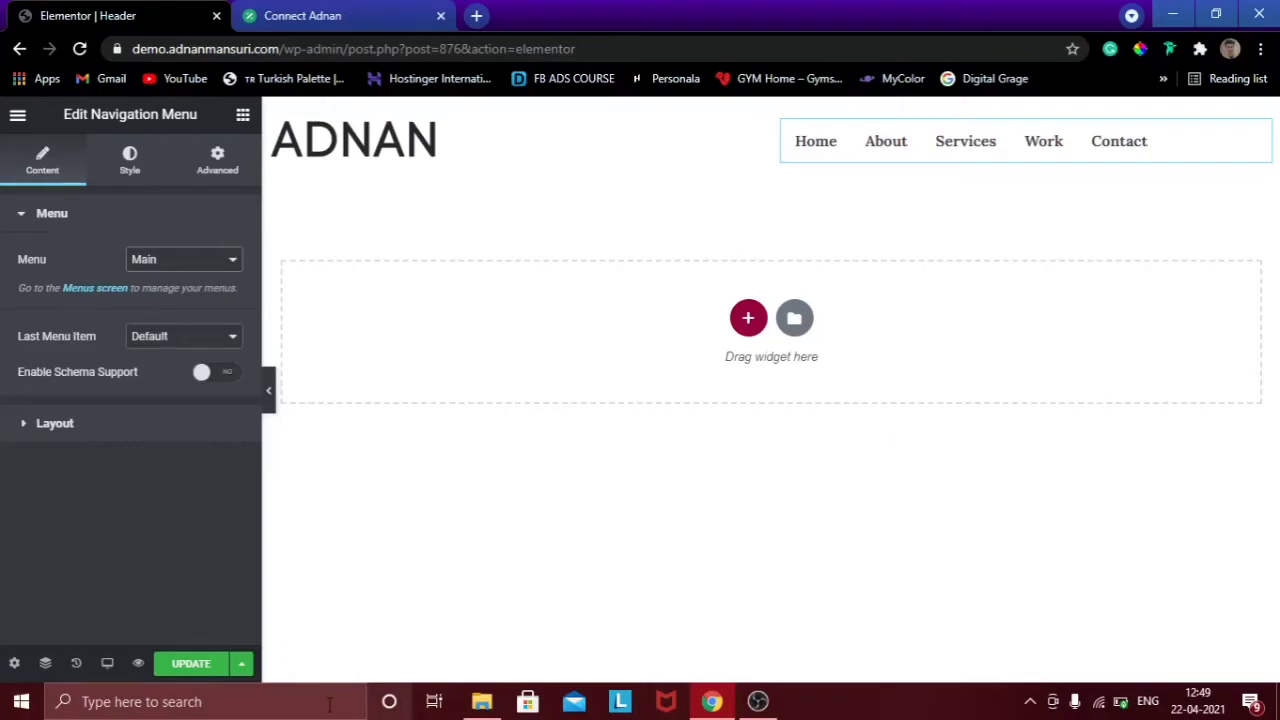
left_click(193, 670)
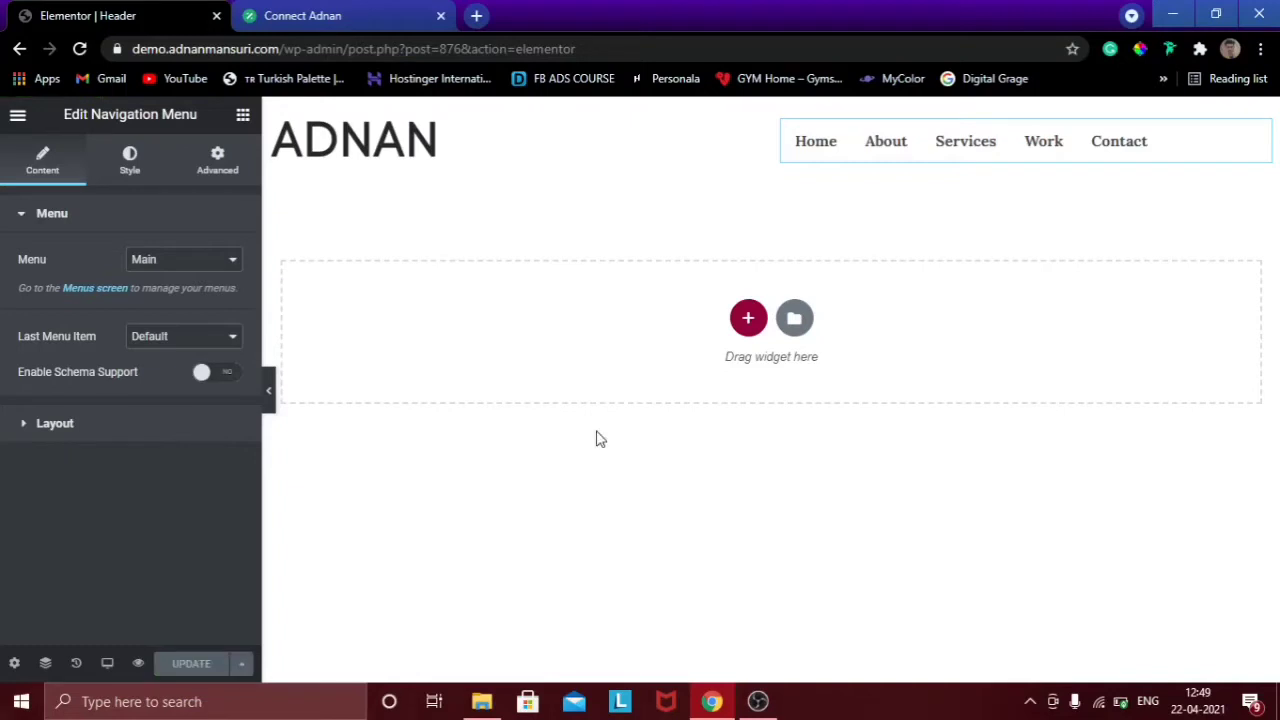
key("ctrl+e")
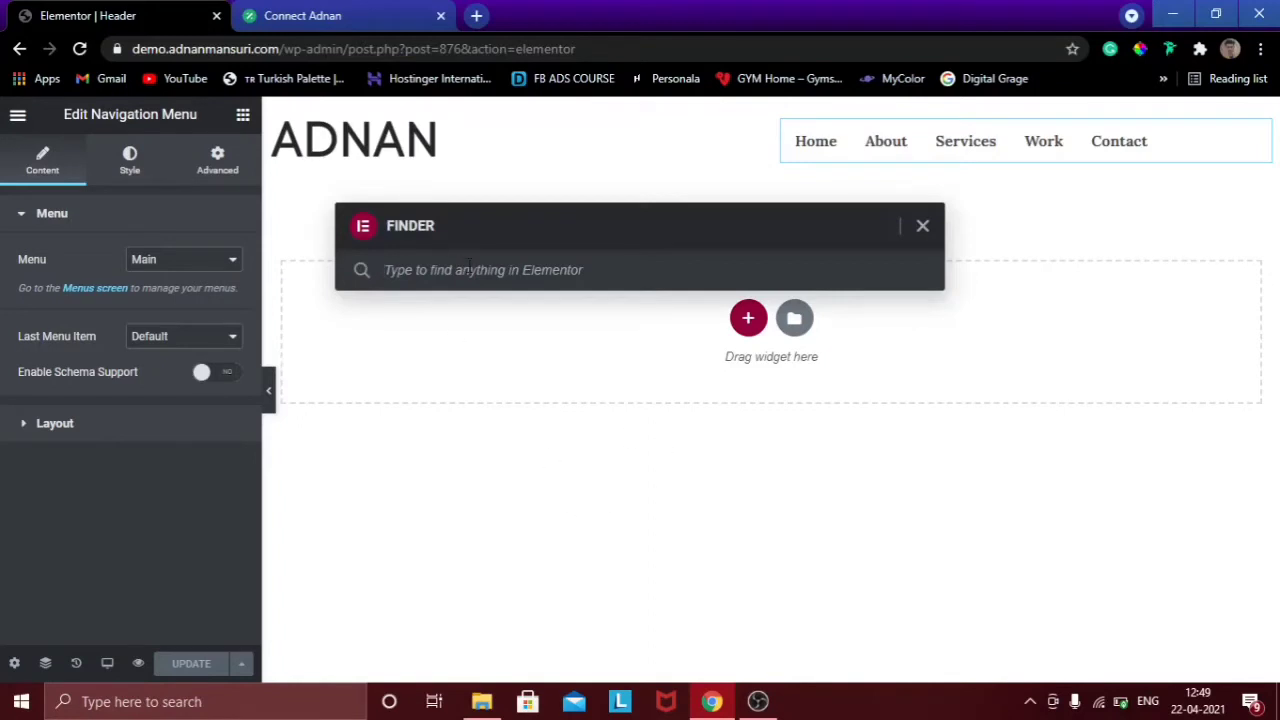
type("menu")
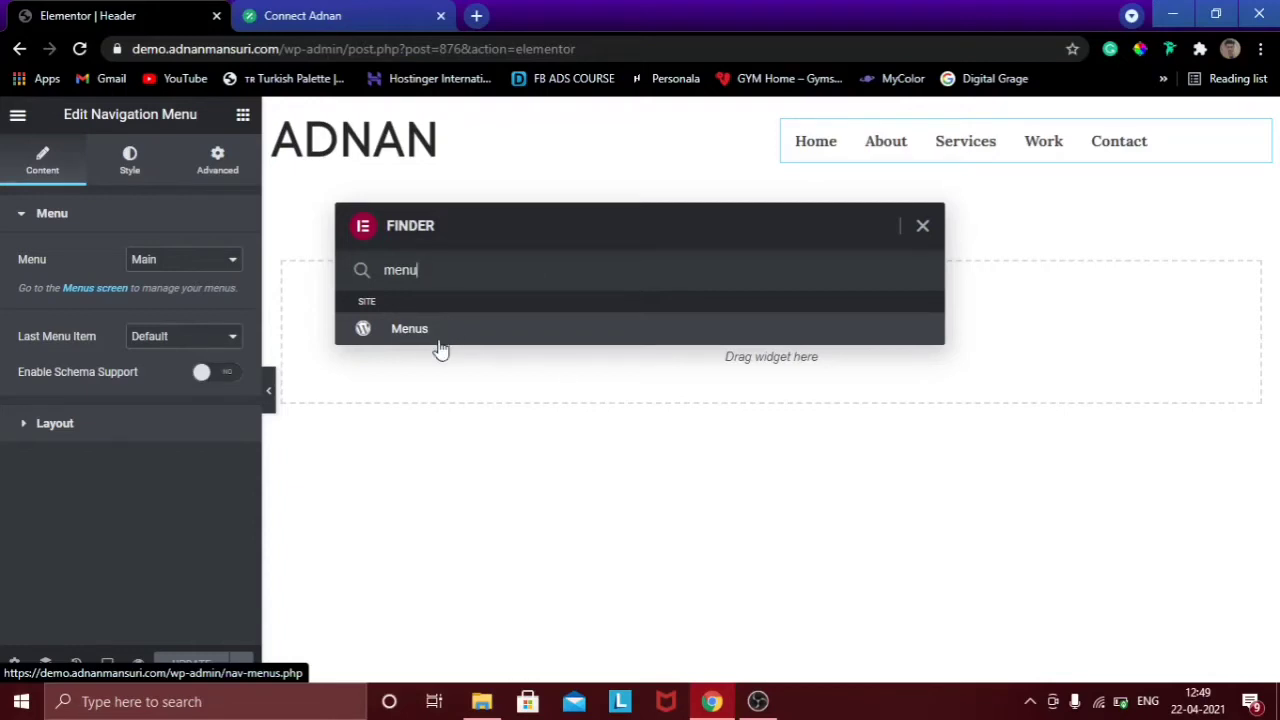
left_click(922, 227)
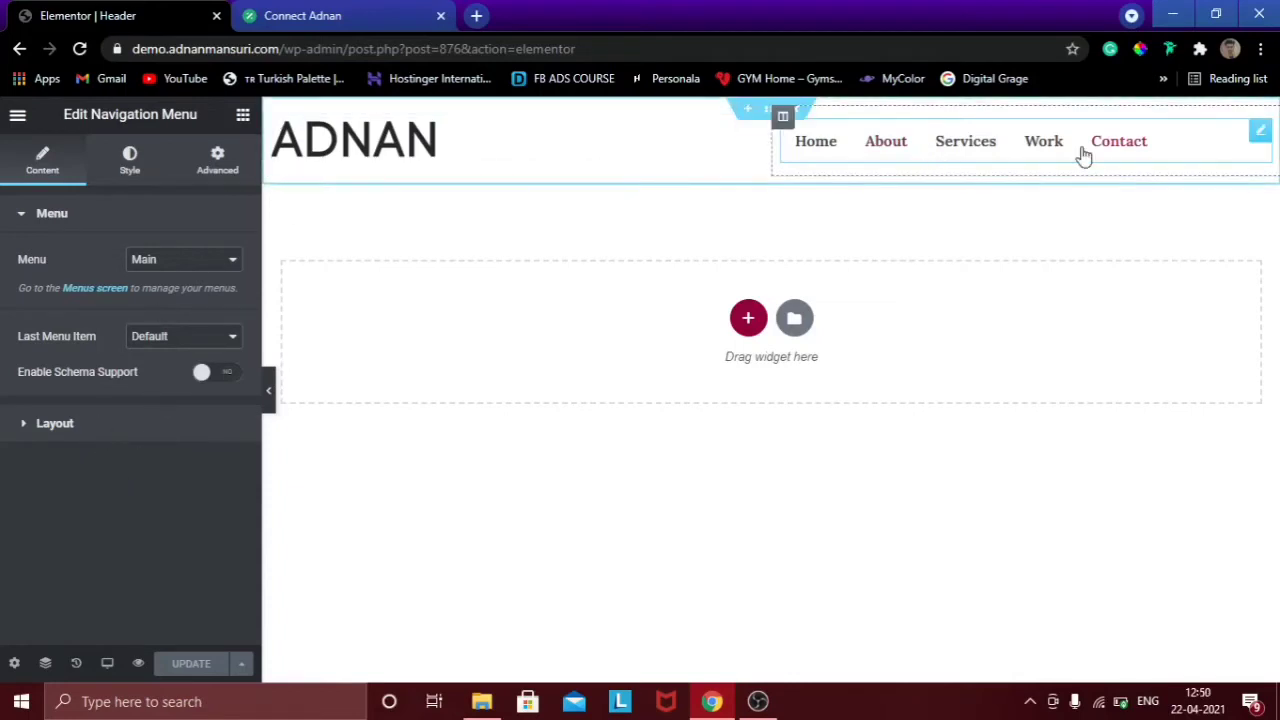
left_click(269, 394)
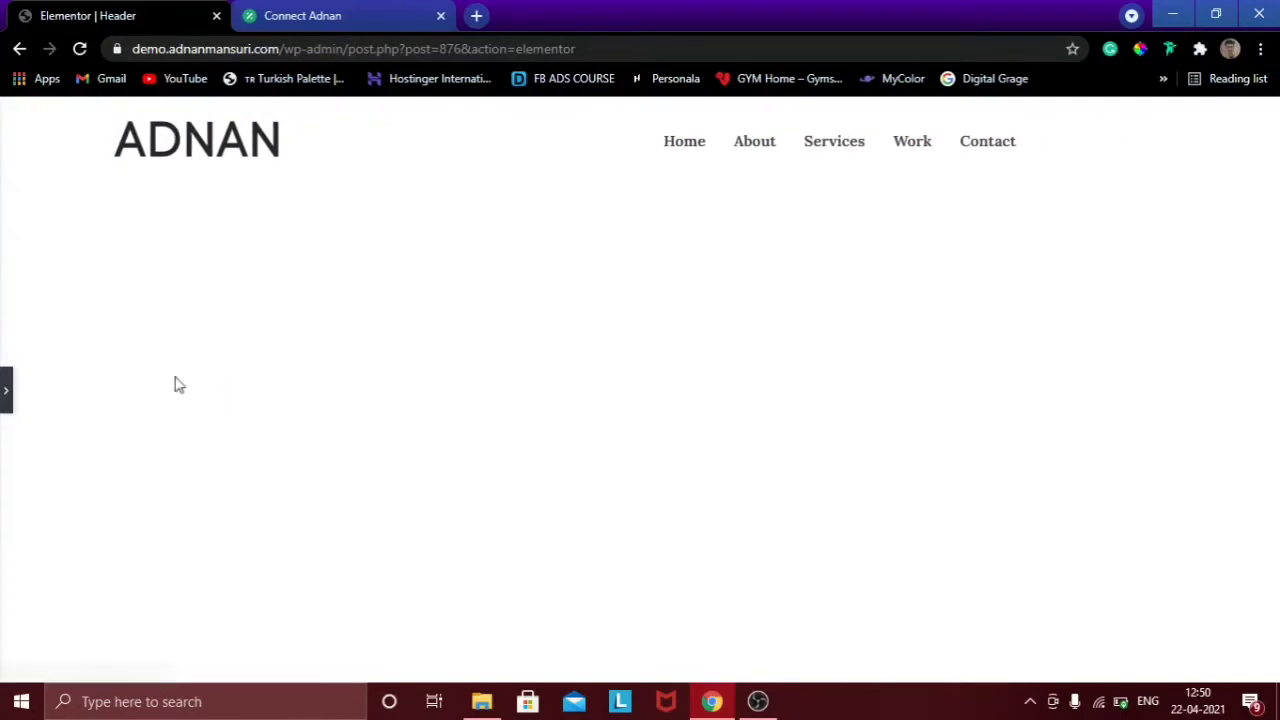
left_click(5, 392)
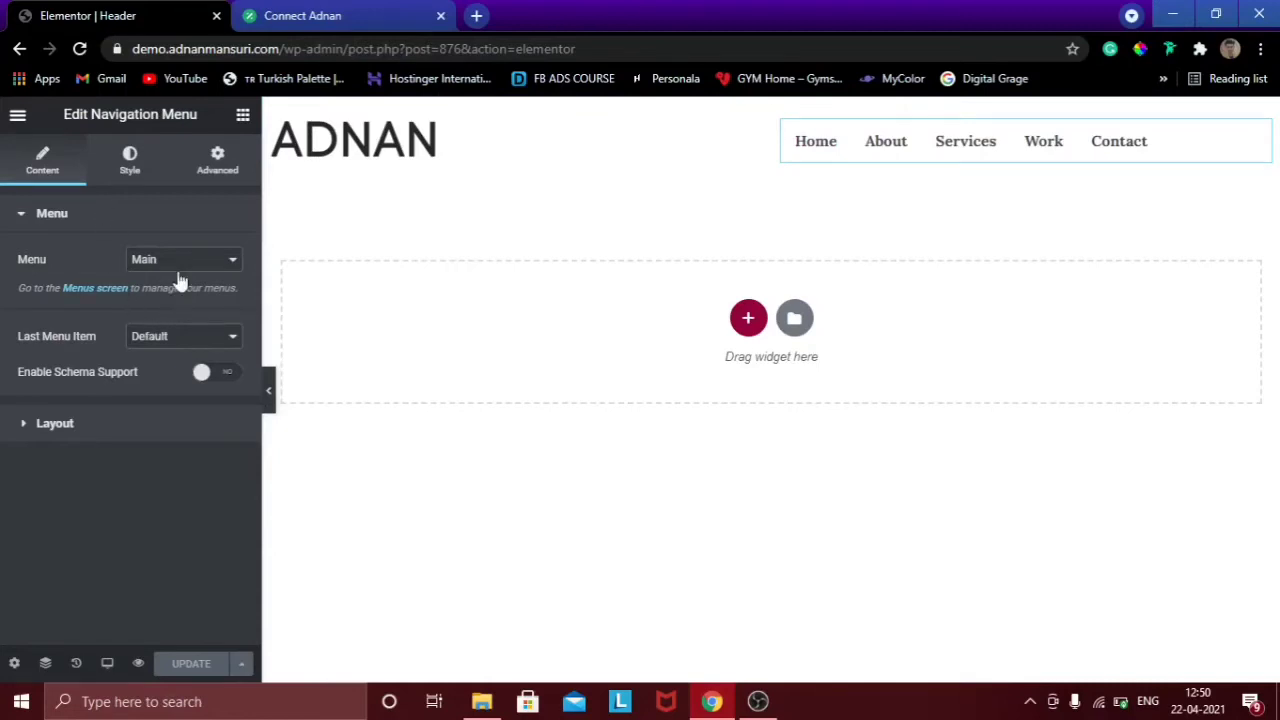
Try styling the Contact item as a pink button, then revert it to a plain link.
left_click(212, 342)
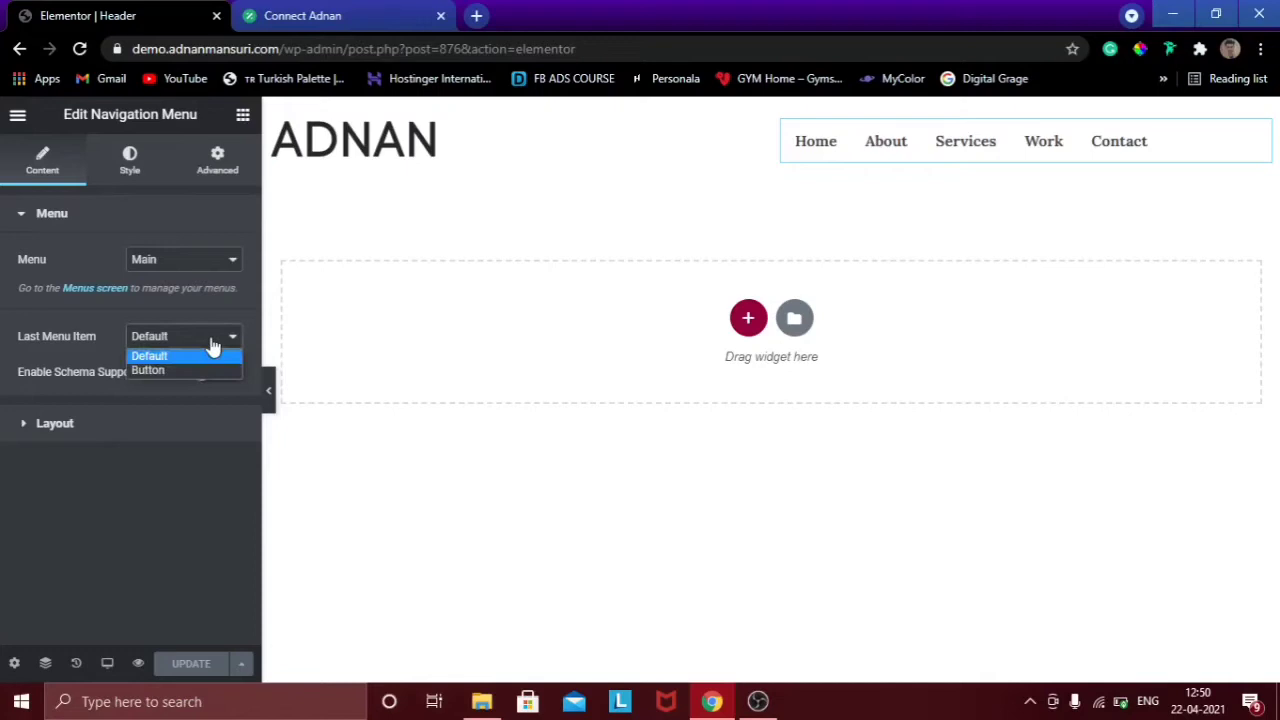
left_click(167, 372)
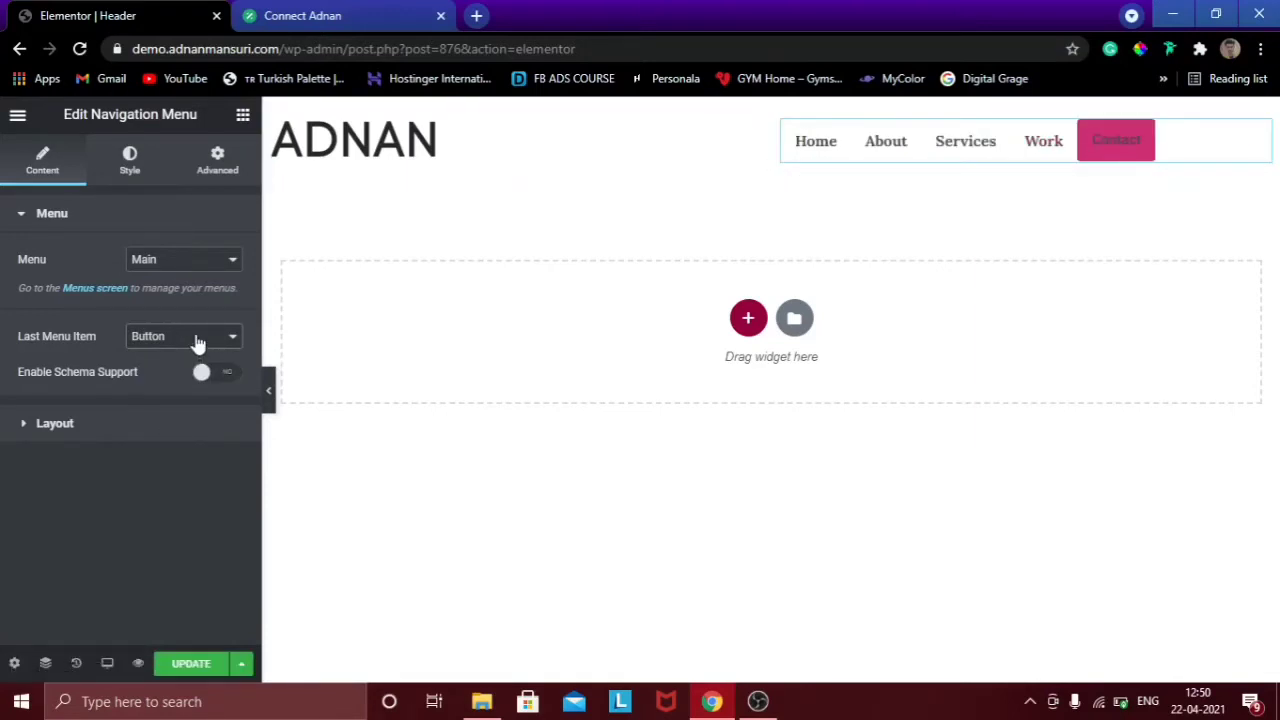
left_click(186, 340)
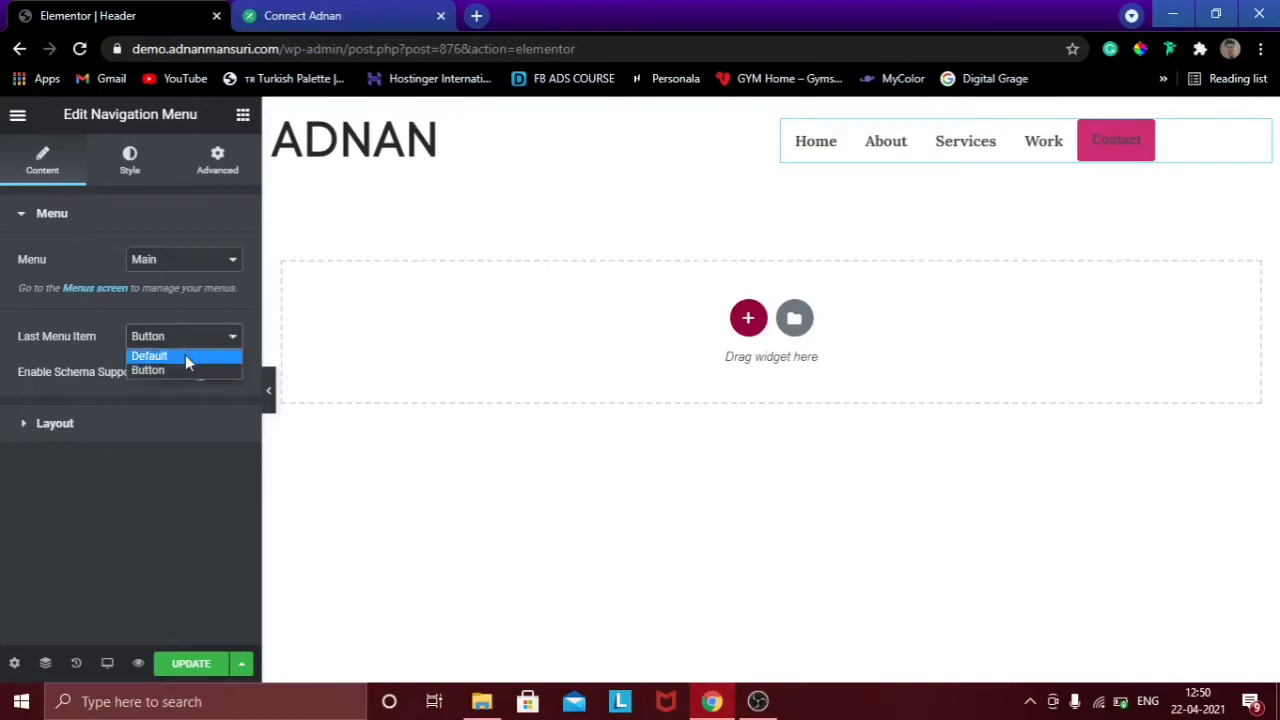
left_click(185, 355)
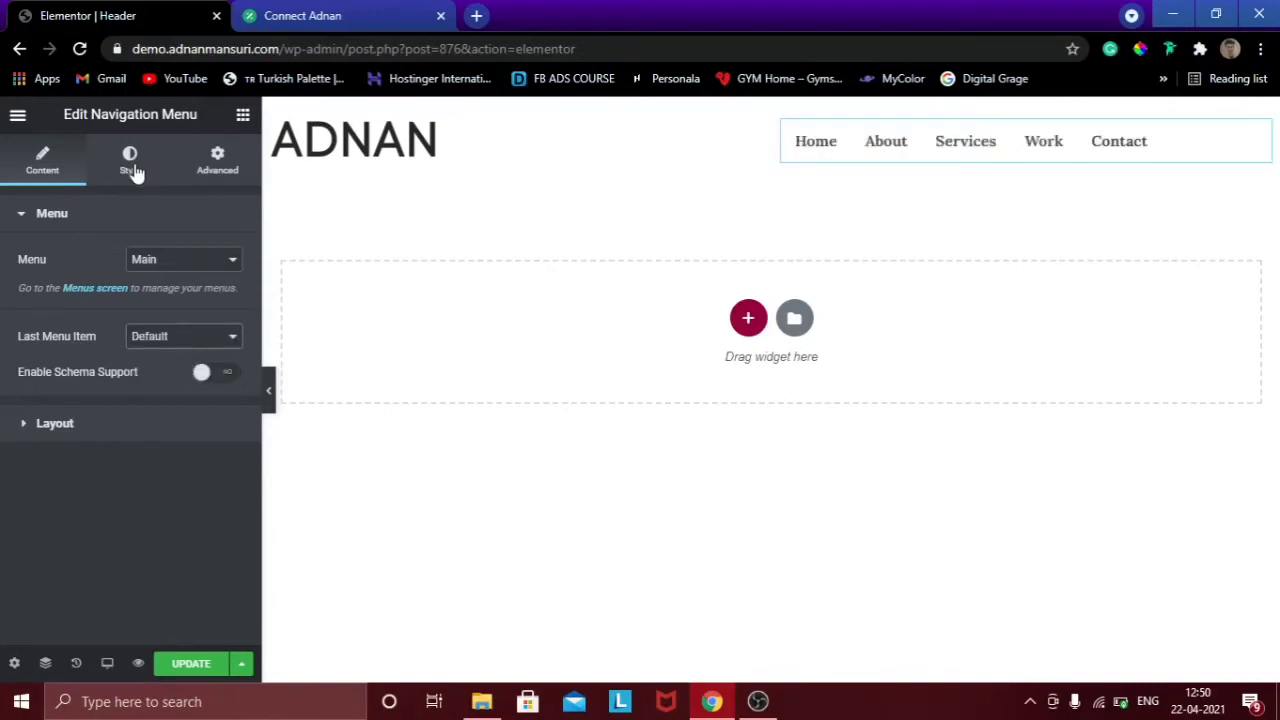
Keep the menu layout Horizontal, set alignment to Right, and save the header.
left_click(103, 426)
left_click_drag(259, 214, 257, 277)
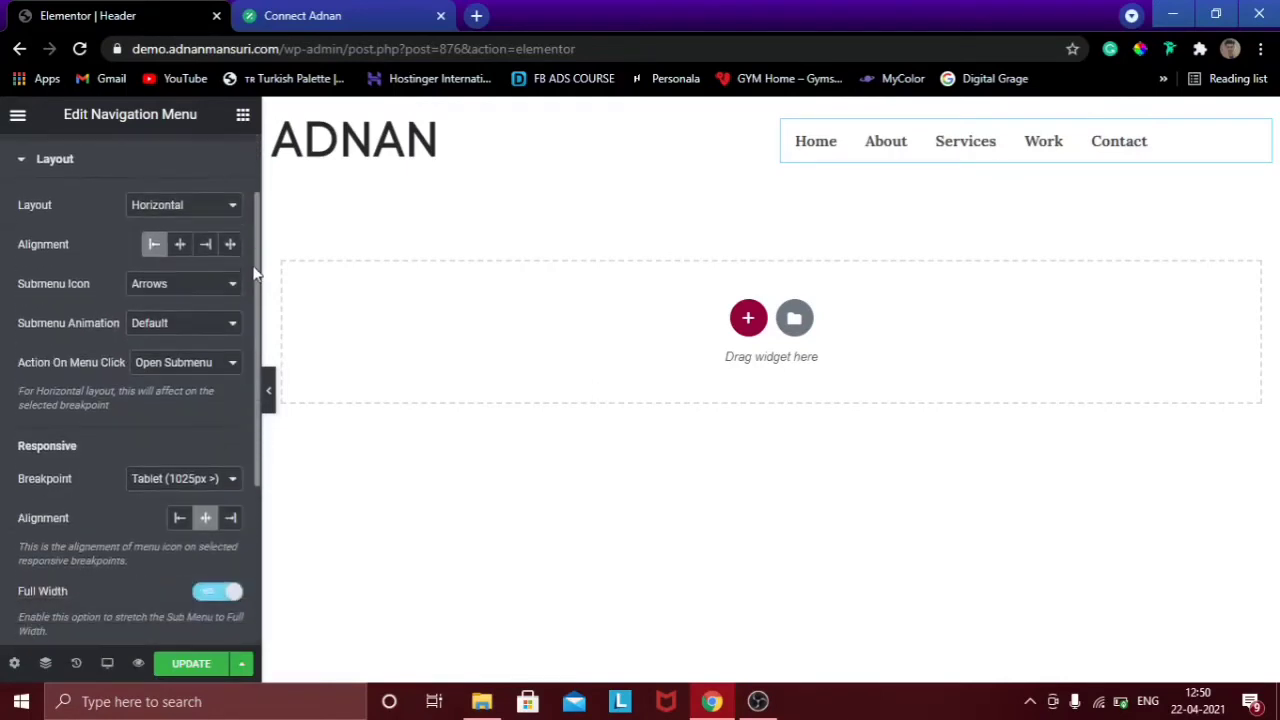
left_click(207, 206)
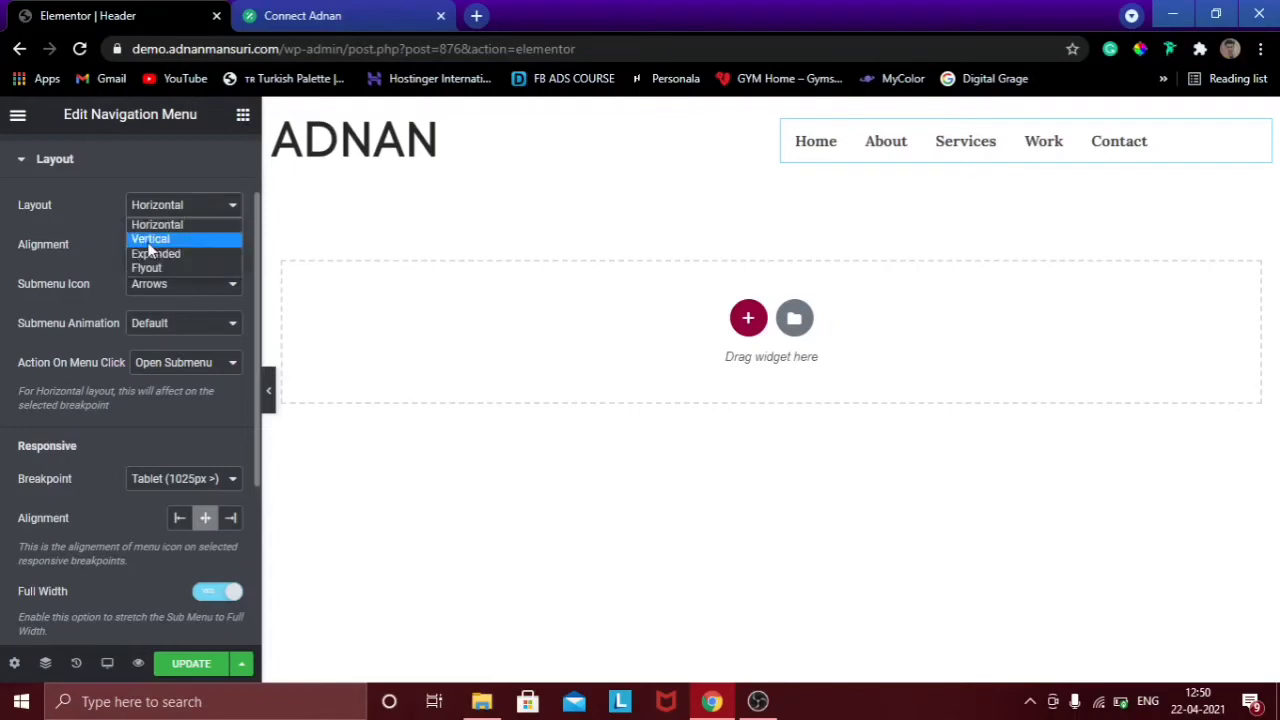
left_click(160, 225)
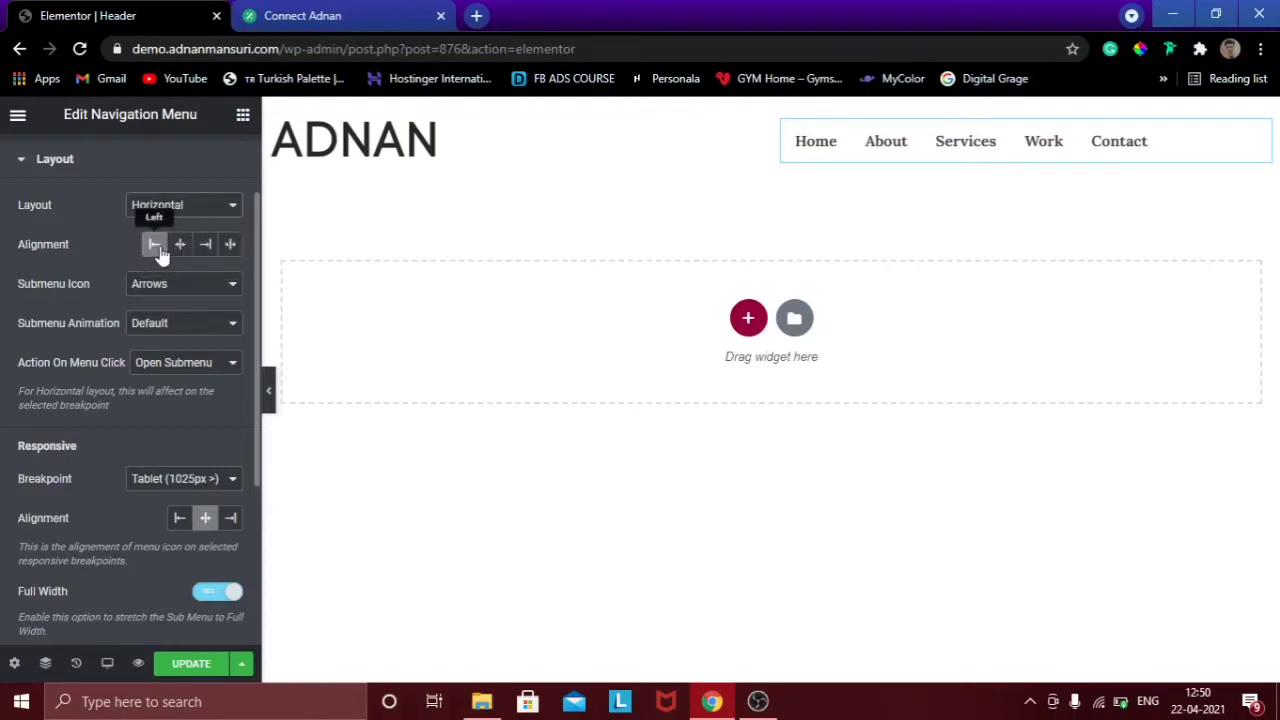
left_click(199, 248)
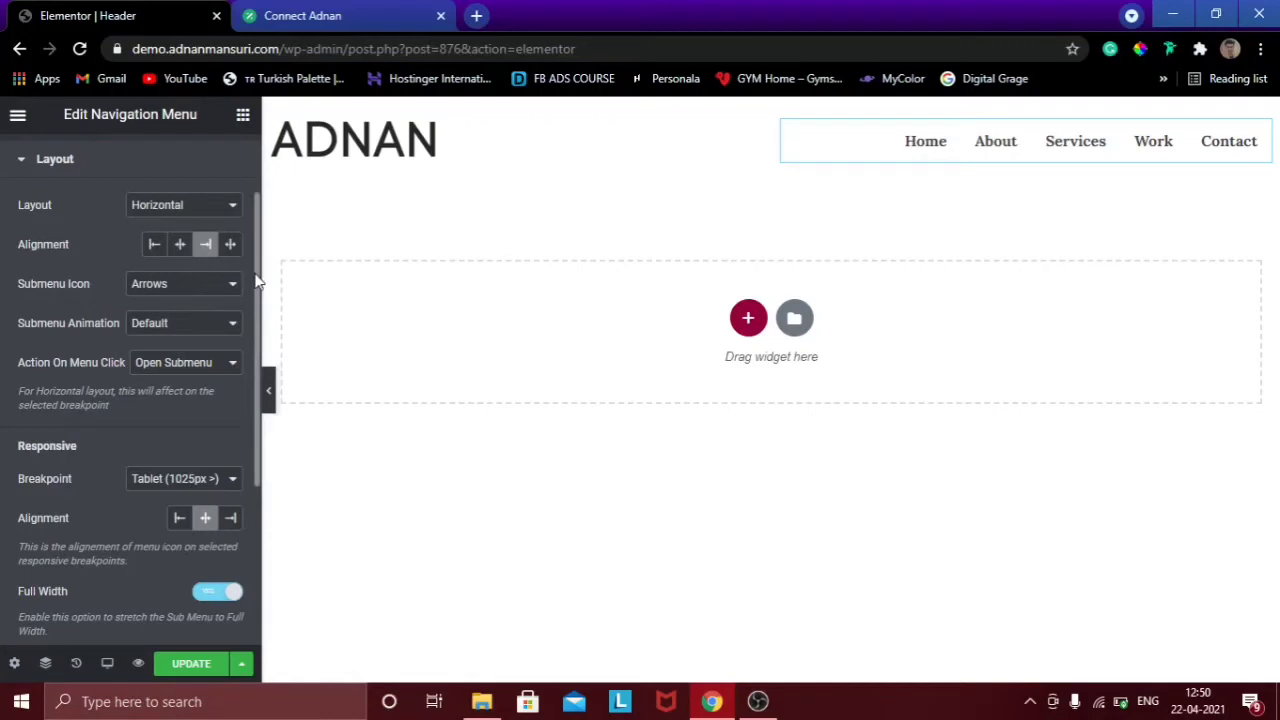
scroll(262, 315, "down", 1)
scroll(262, 315, "down", 3)
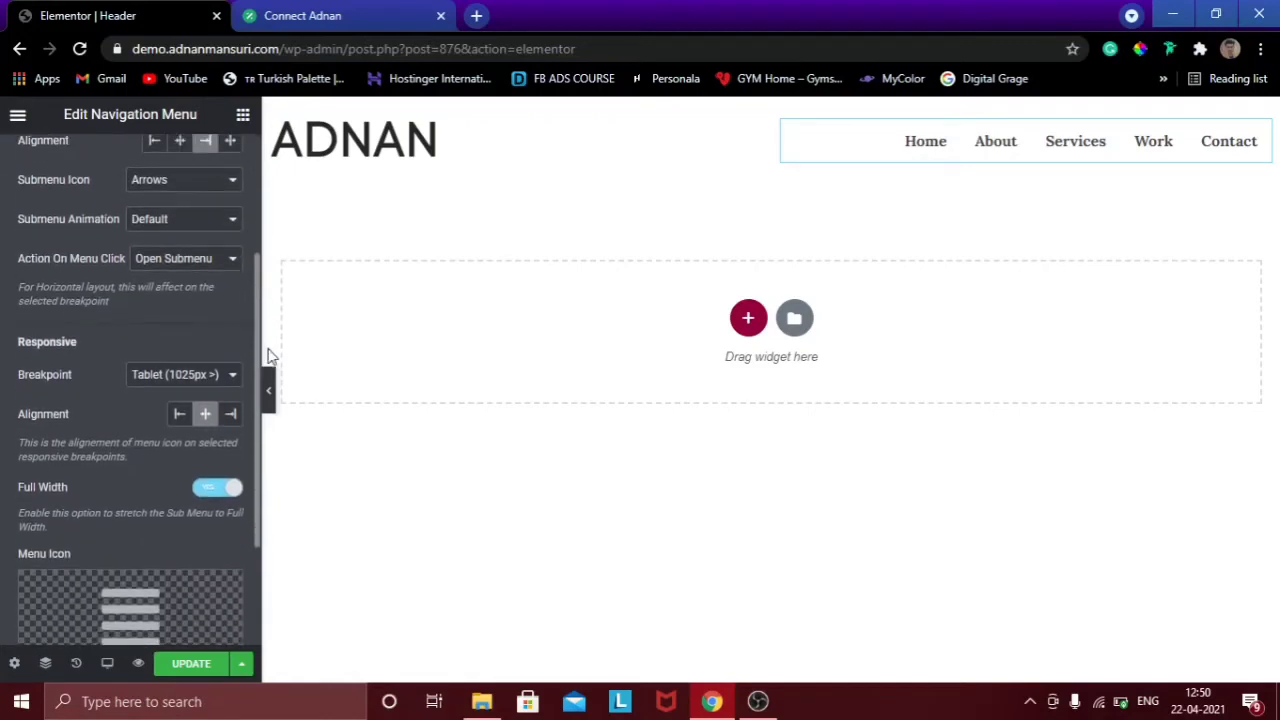
scroll(266, 429, "up", 2)
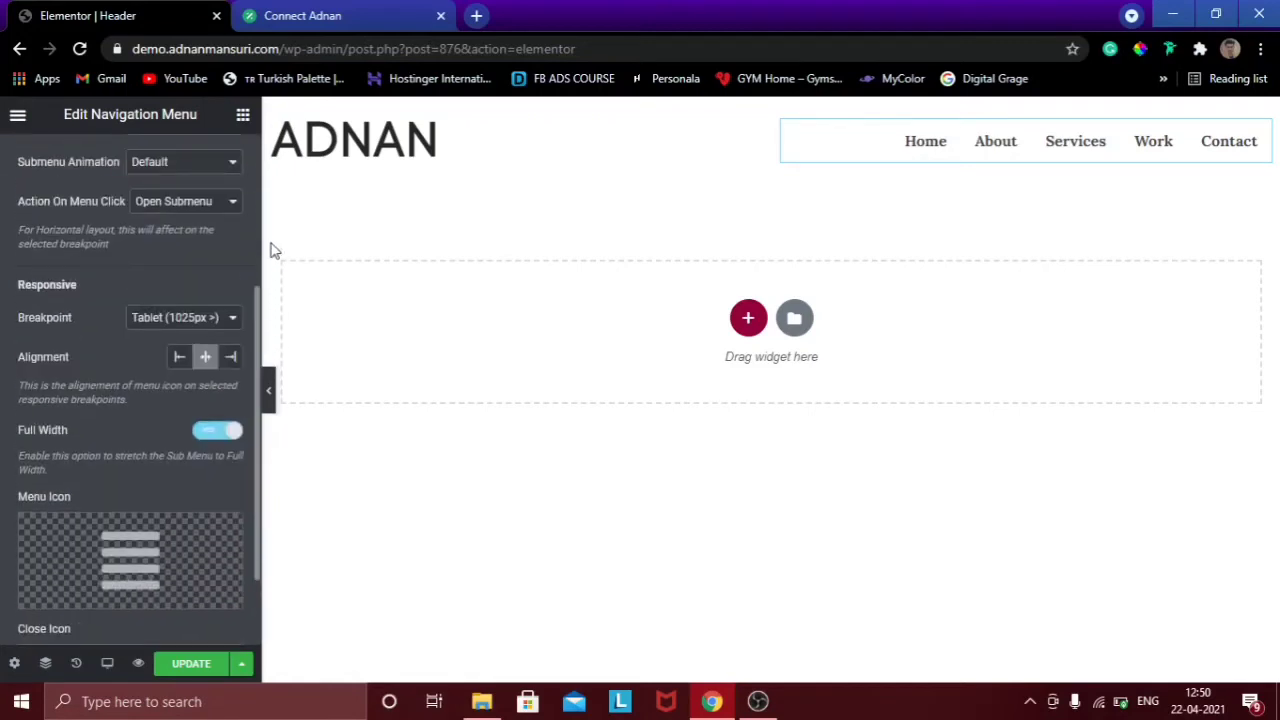
scroll(266, 229, "up", 3)
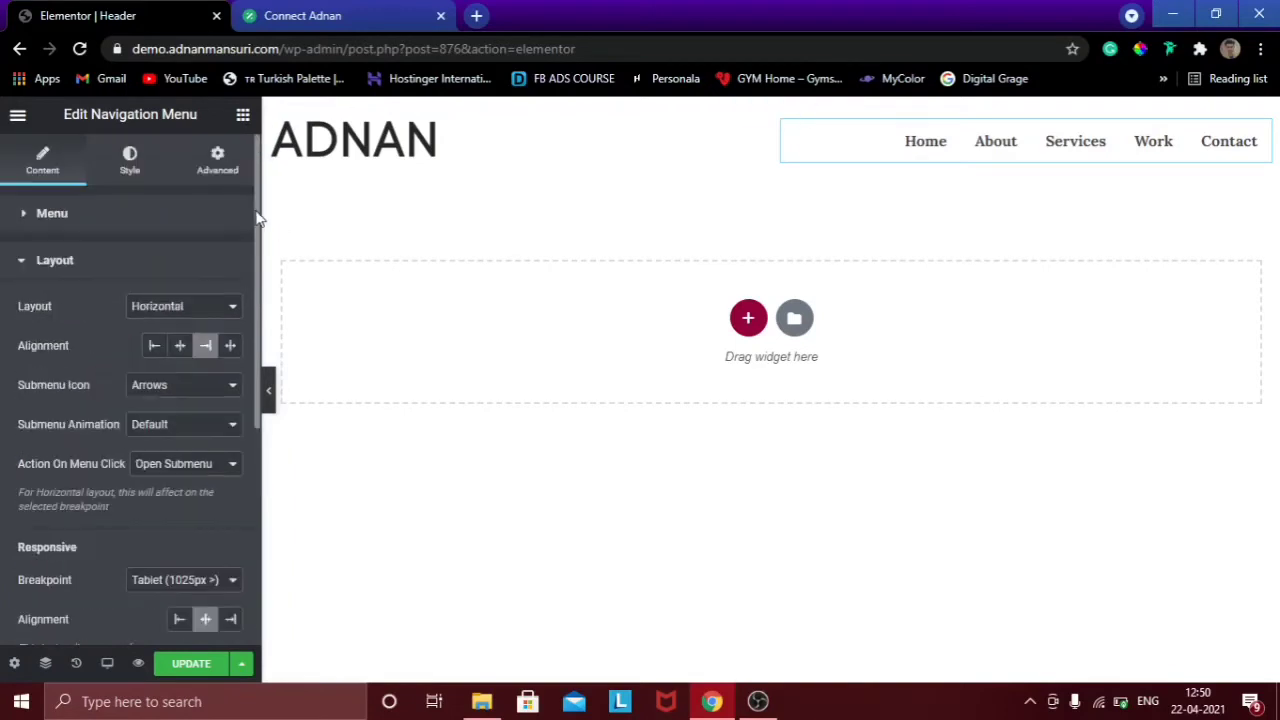
scroll(262, 390, "down", 2)
scroll(262, 390, "down", 2)
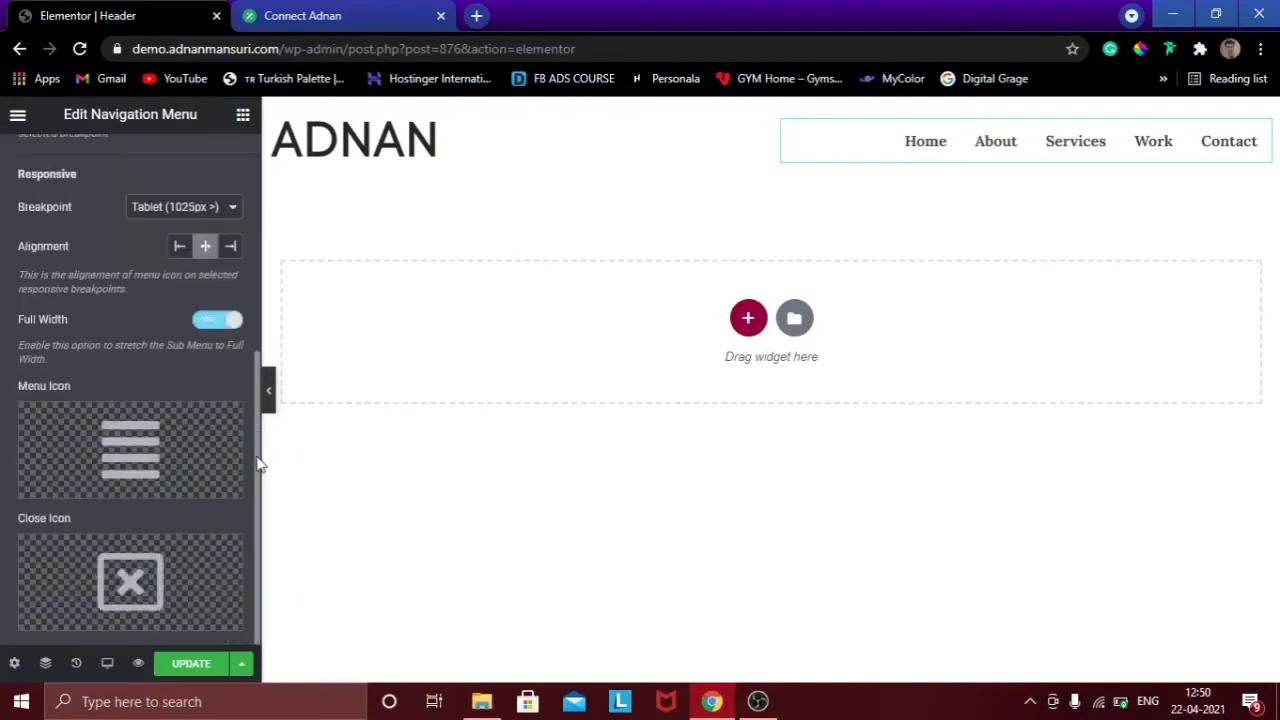
scroll(263, 390, "up", 1)
scroll(262, 300, "up", 3)
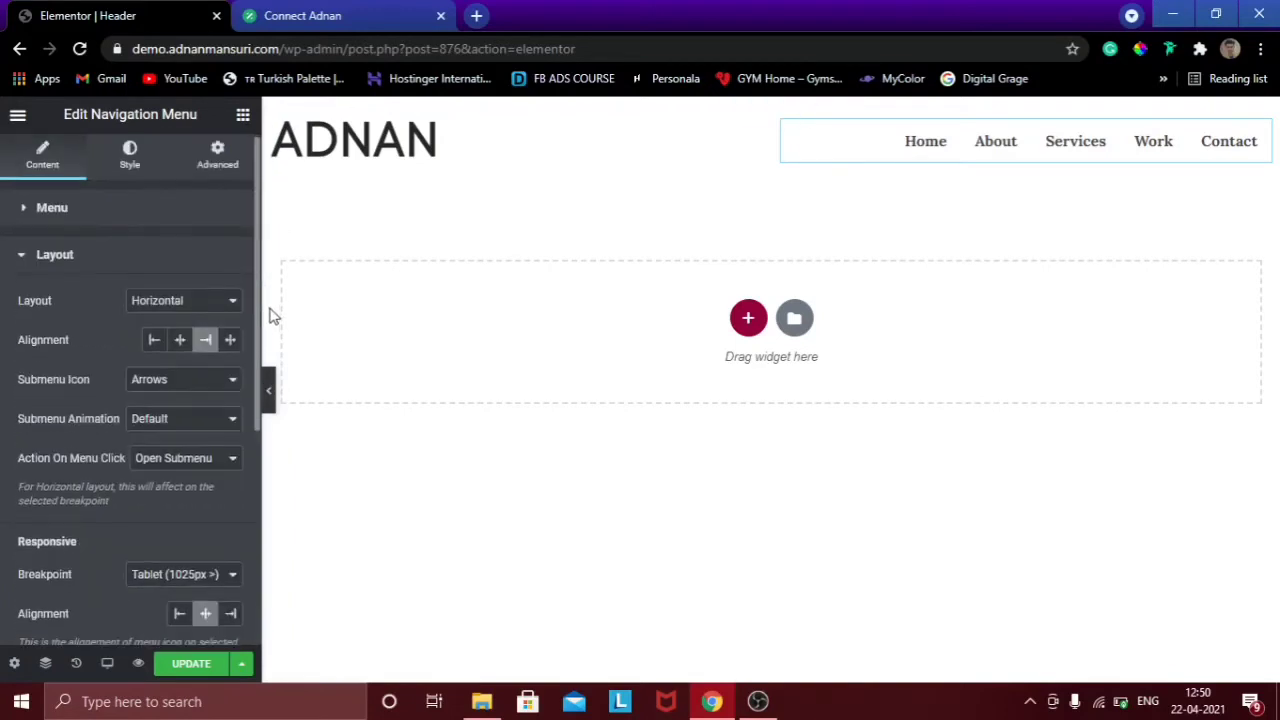
scroll(255, 400, "down", 4)
scroll(255, 490, "up", 2)
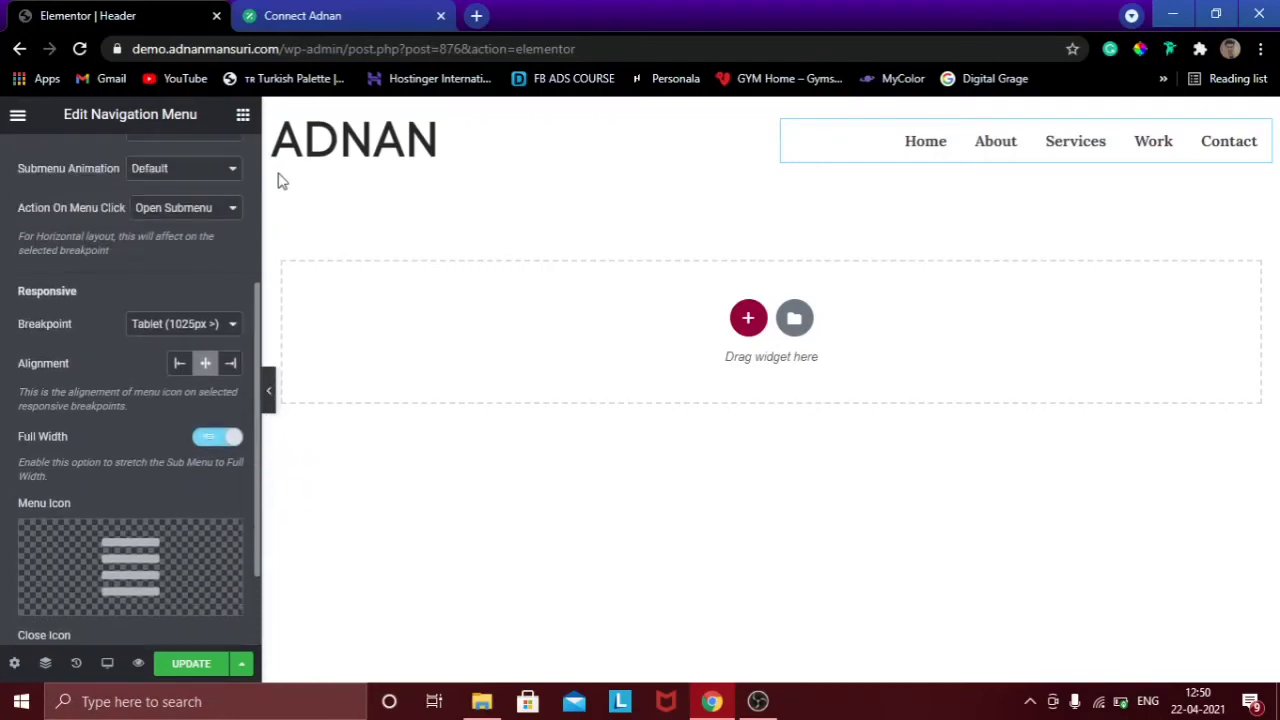
scroll(185, 411, "up", 3)
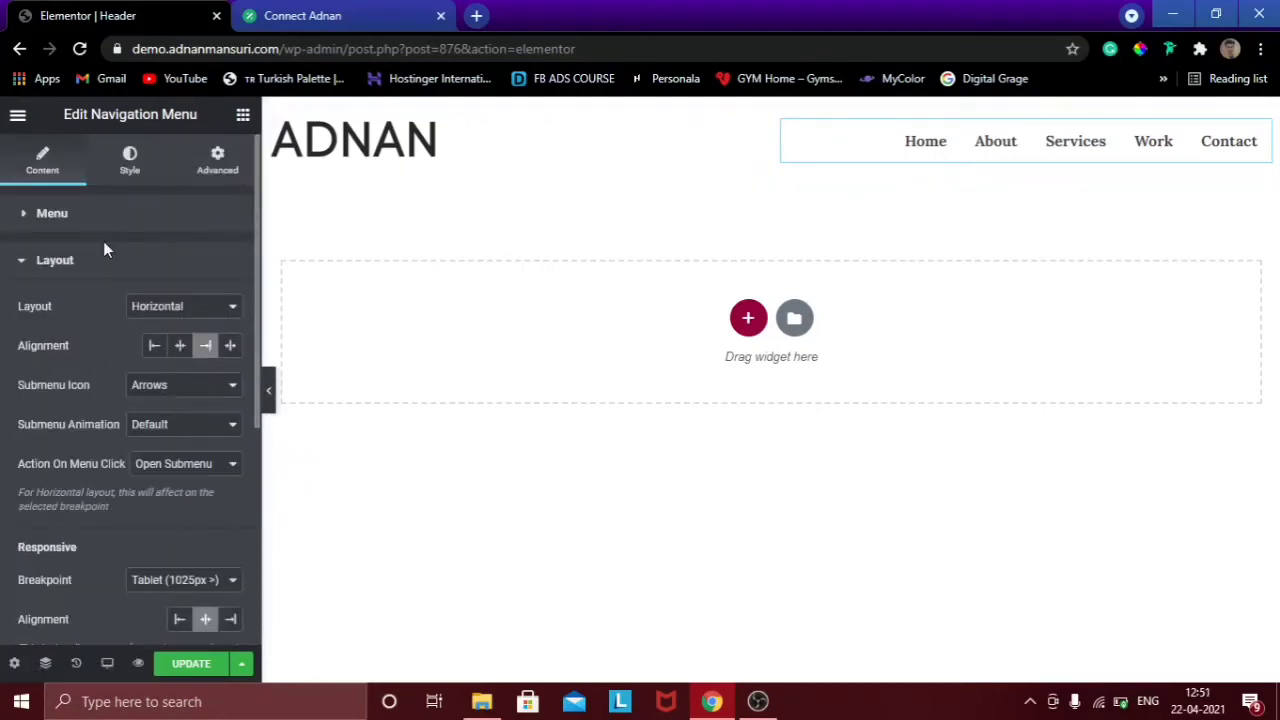
left_click(174, 668)
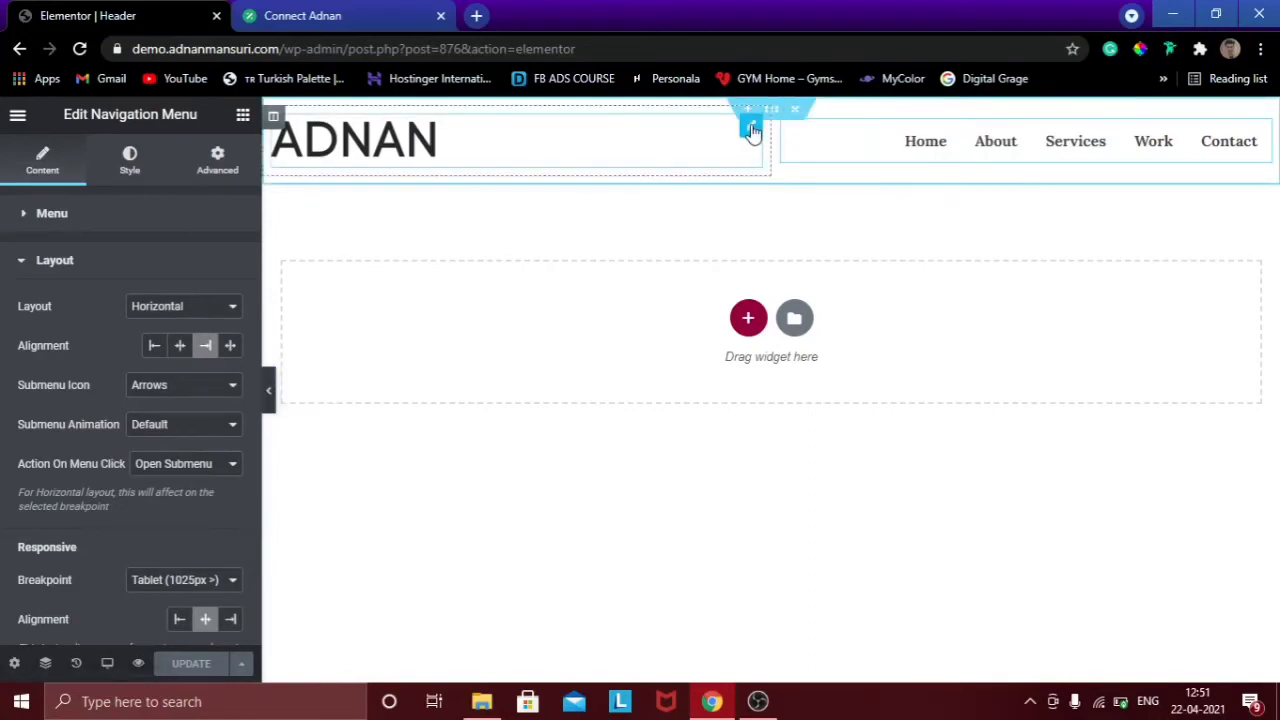
Set the ADNAN logo's width to 130 px in its Style settings and preview the header.
left_click(752, 131)
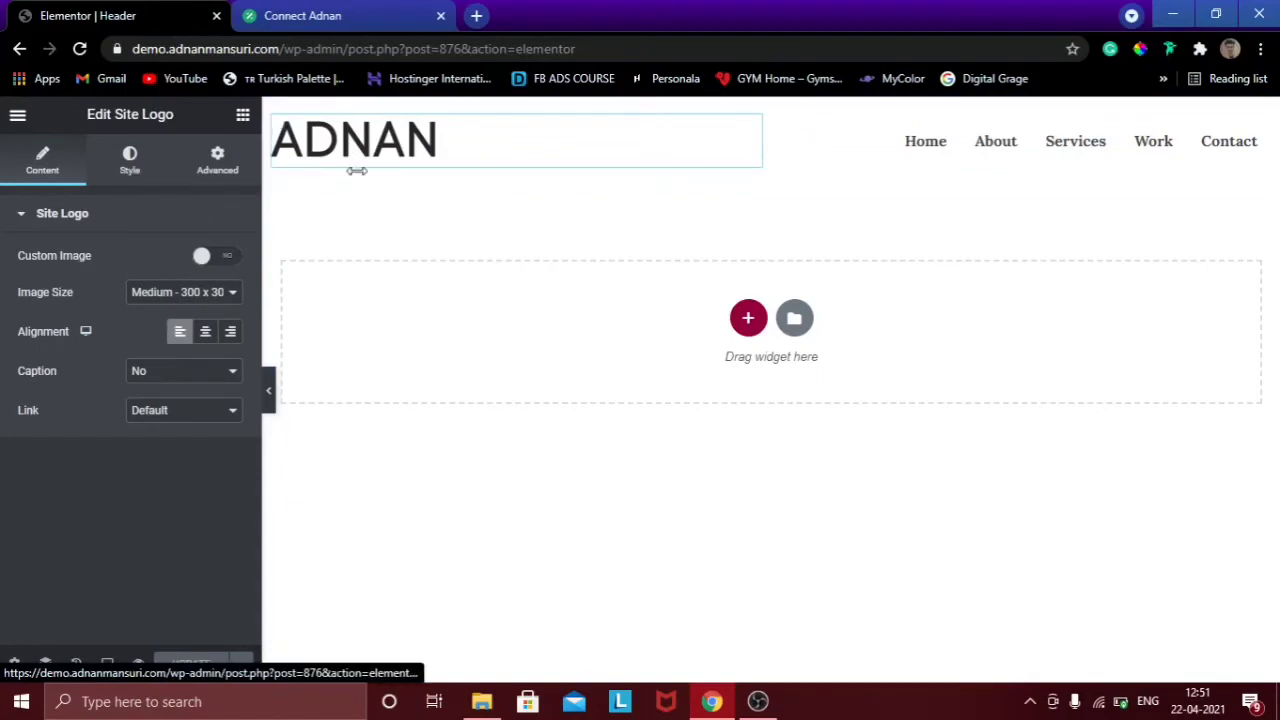
left_click(133, 162)
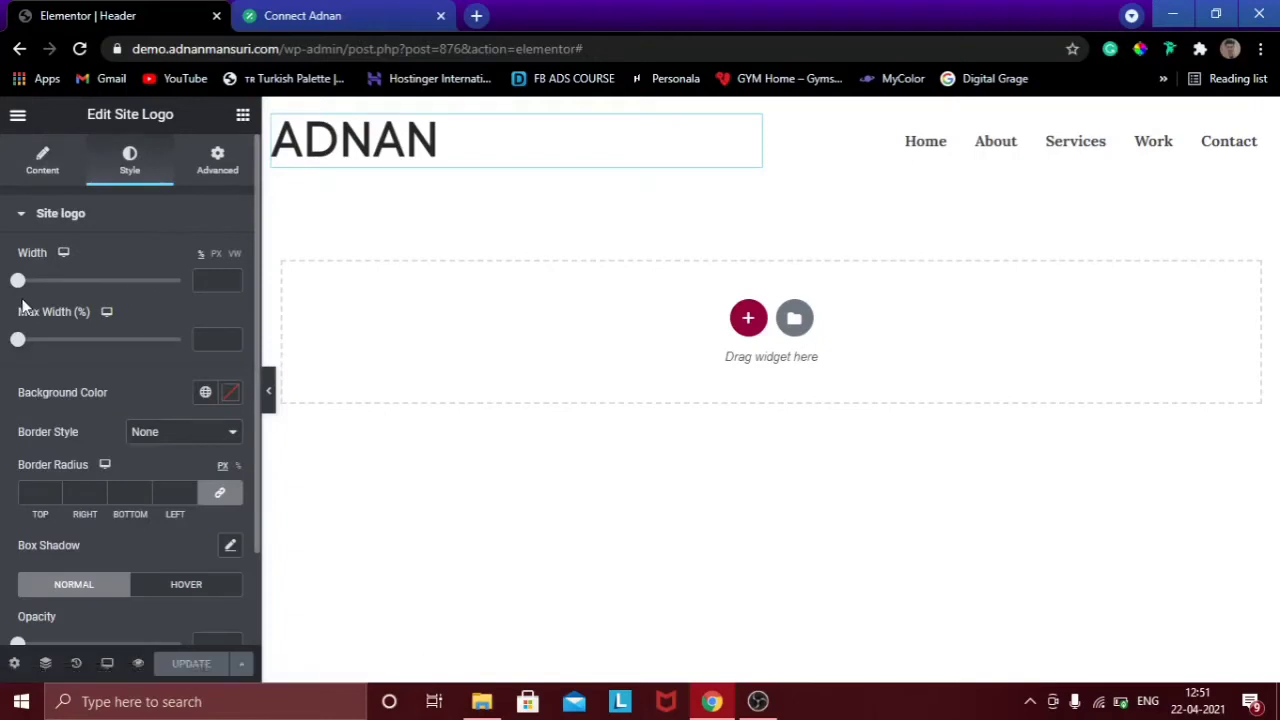
left_click_drag(18, 280, 54, 286)
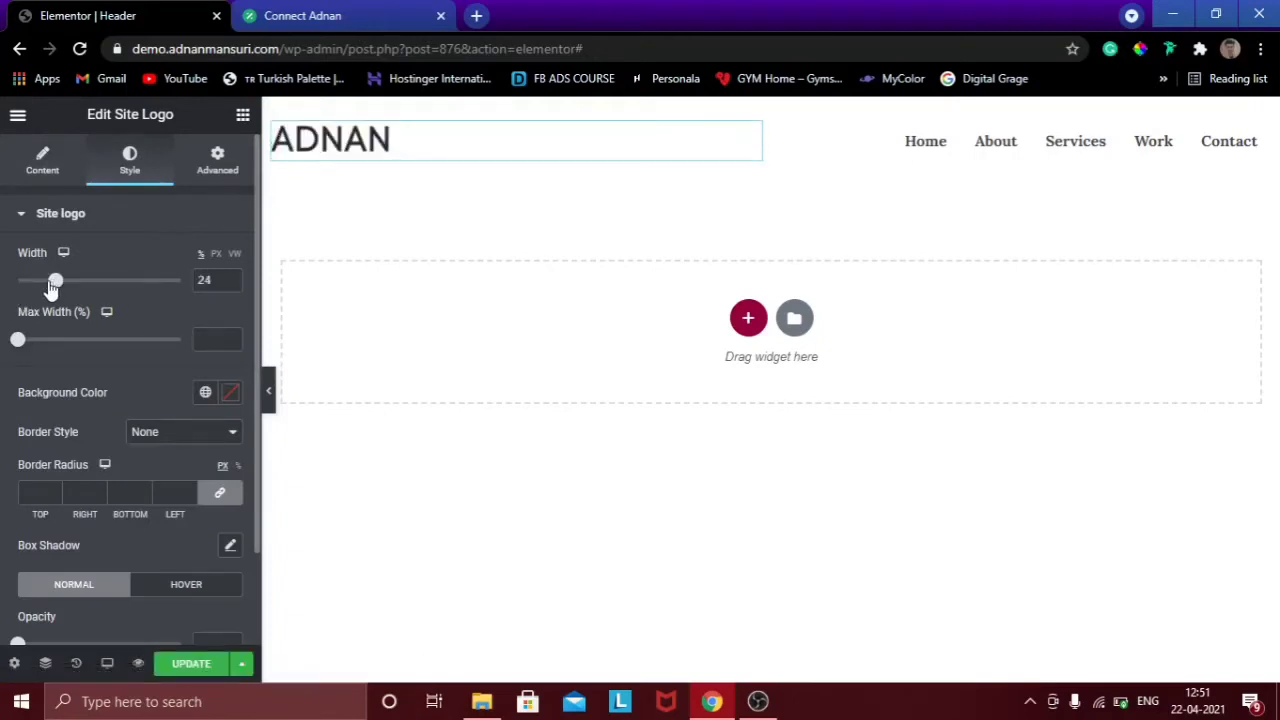
left_click(215, 254)
left_click_drag(19, 283, 37, 287)
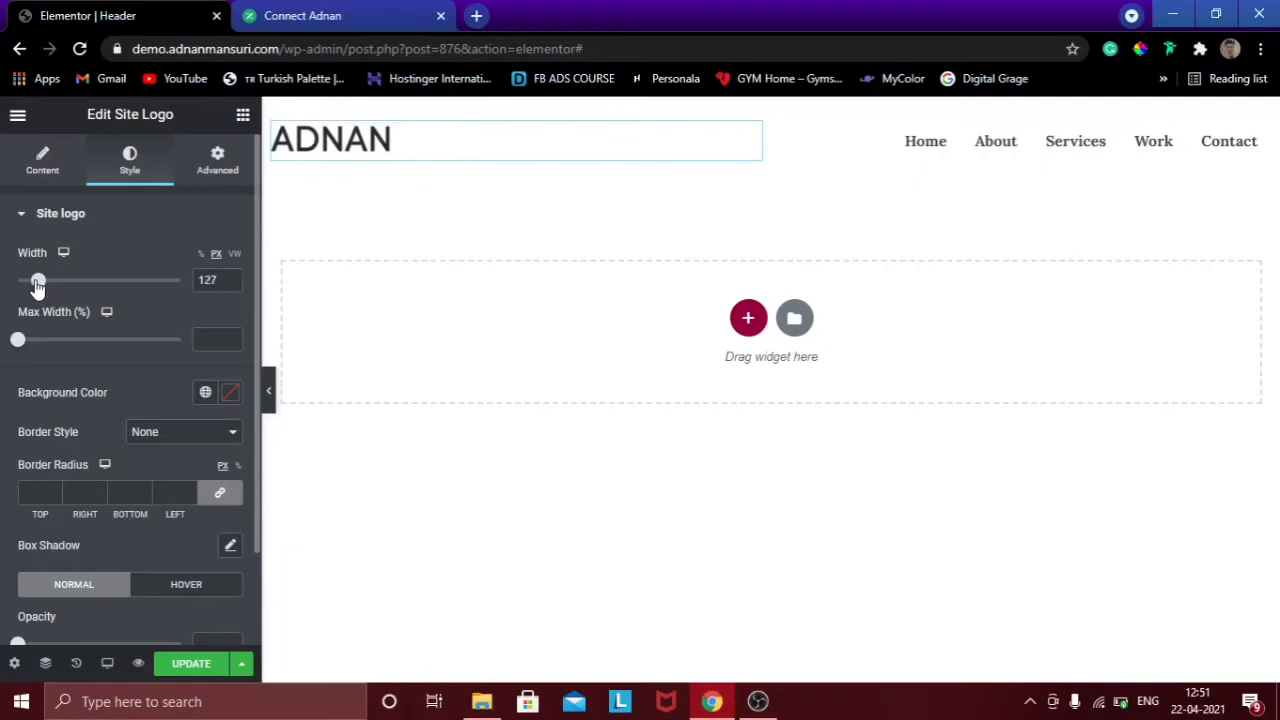
left_click(231, 277)
left_click(231, 277)
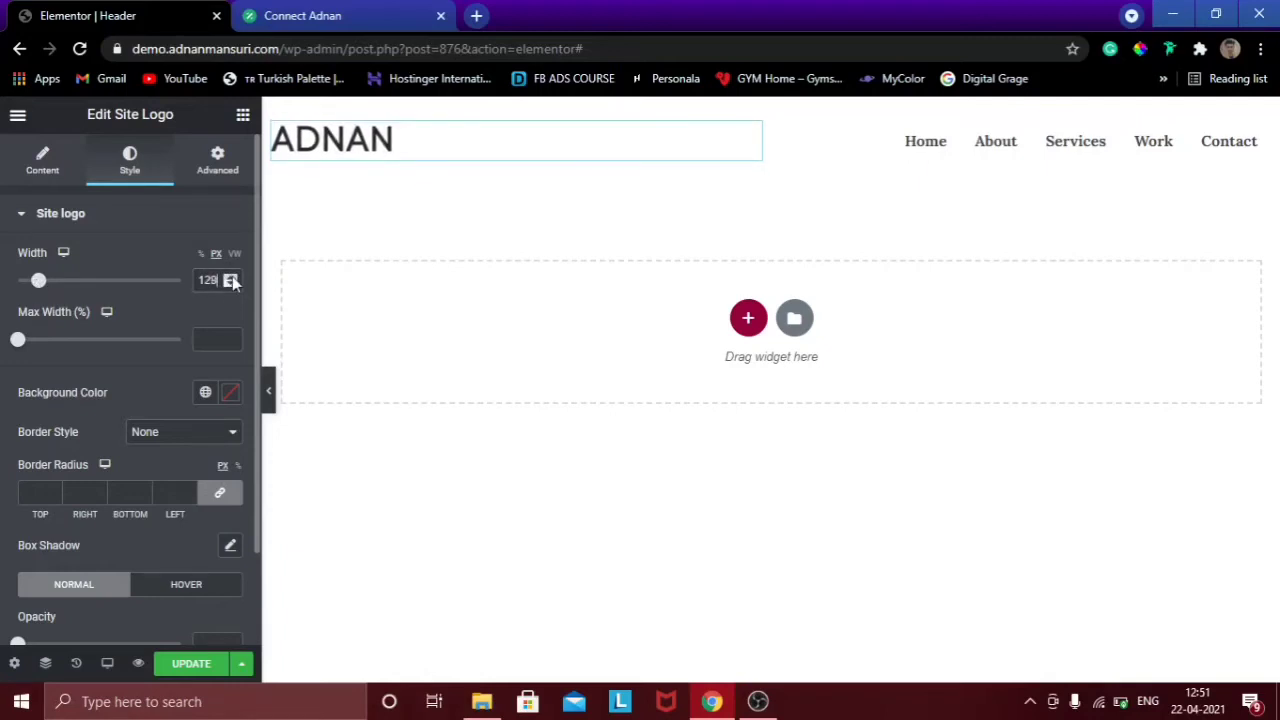
left_click(231, 277)
left_click(268, 385)
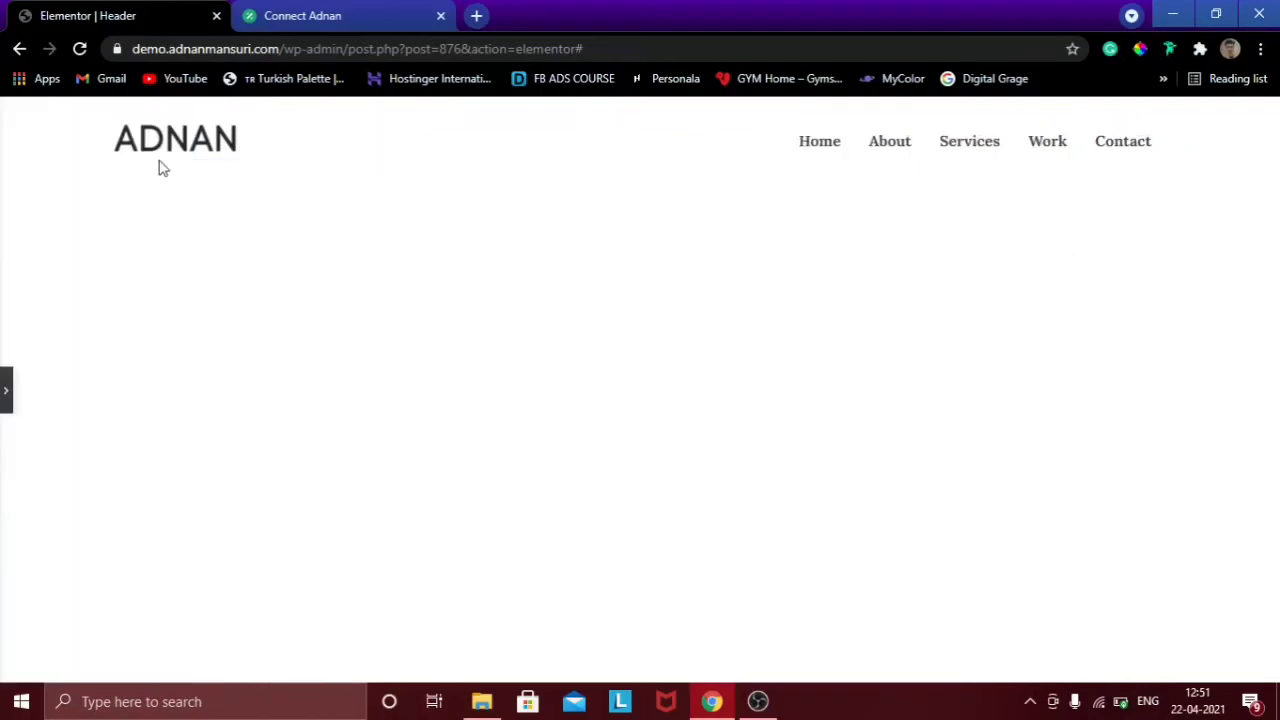
left_click(6, 390)
mouse_move(779, 183)
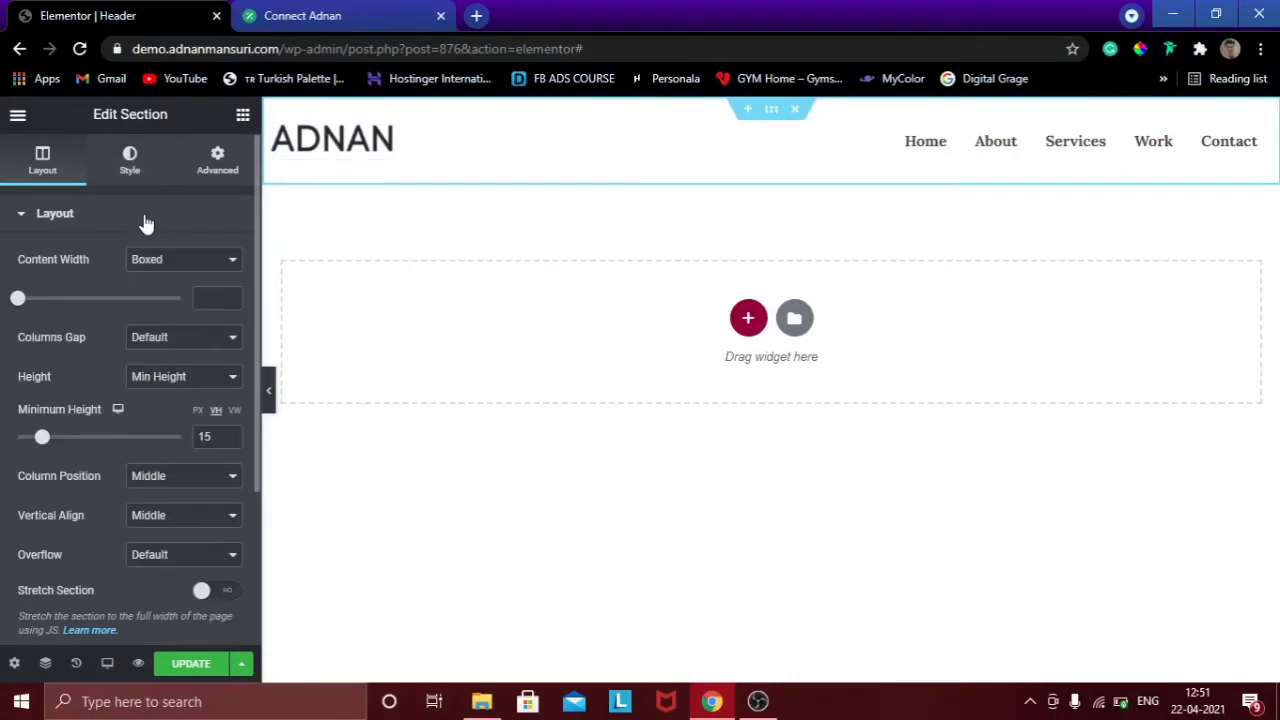
Give the header section a Classic white Primary background, save, and add an empty section above.
left_click(130, 165)
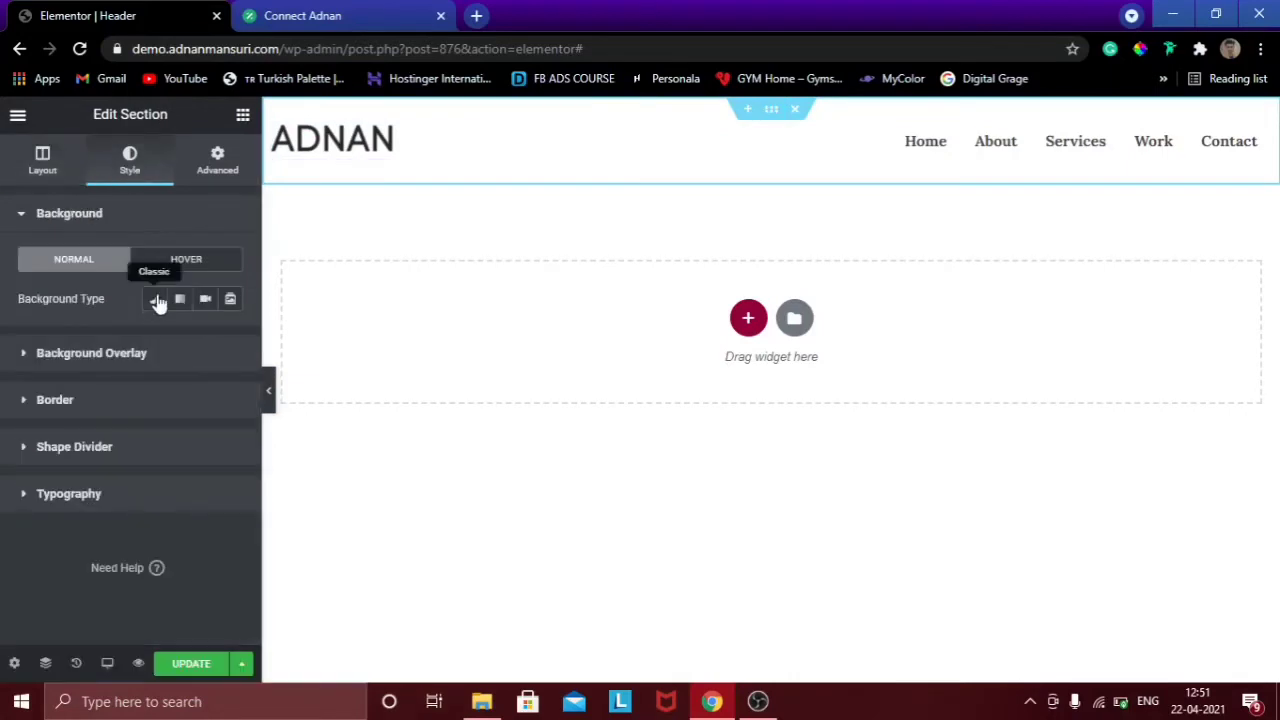
left_click(157, 302)
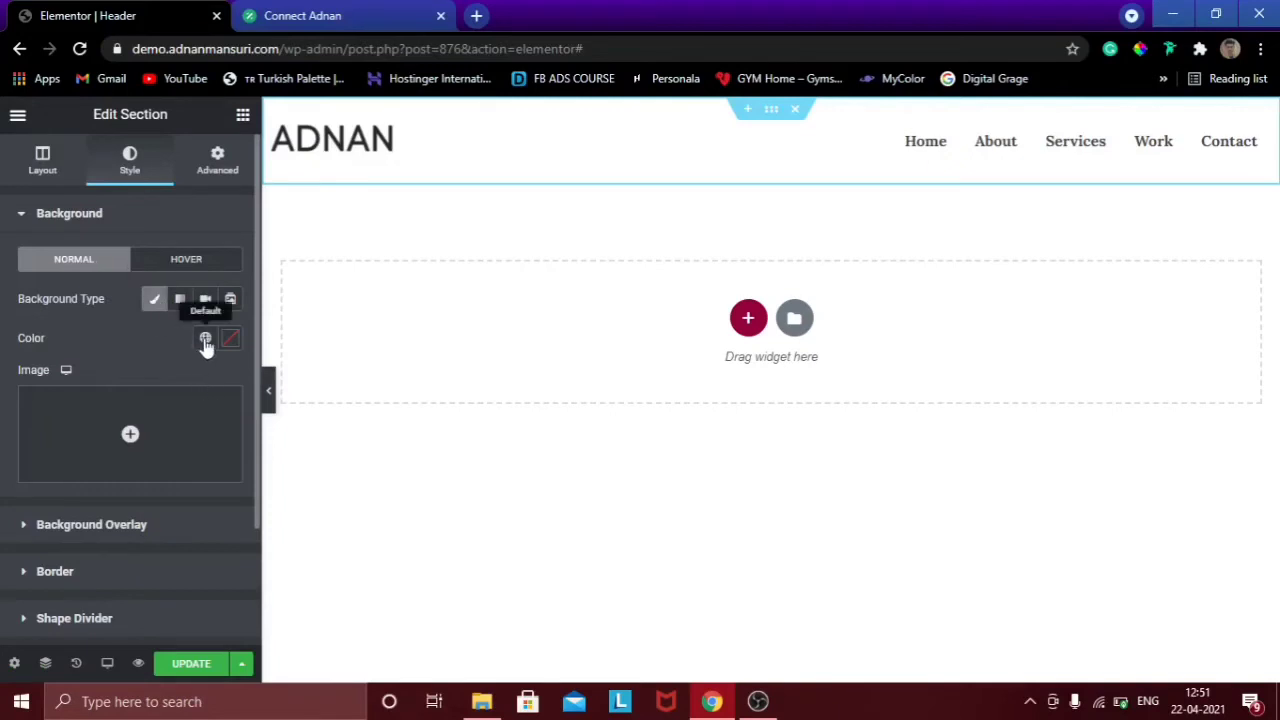
left_click(205, 338)
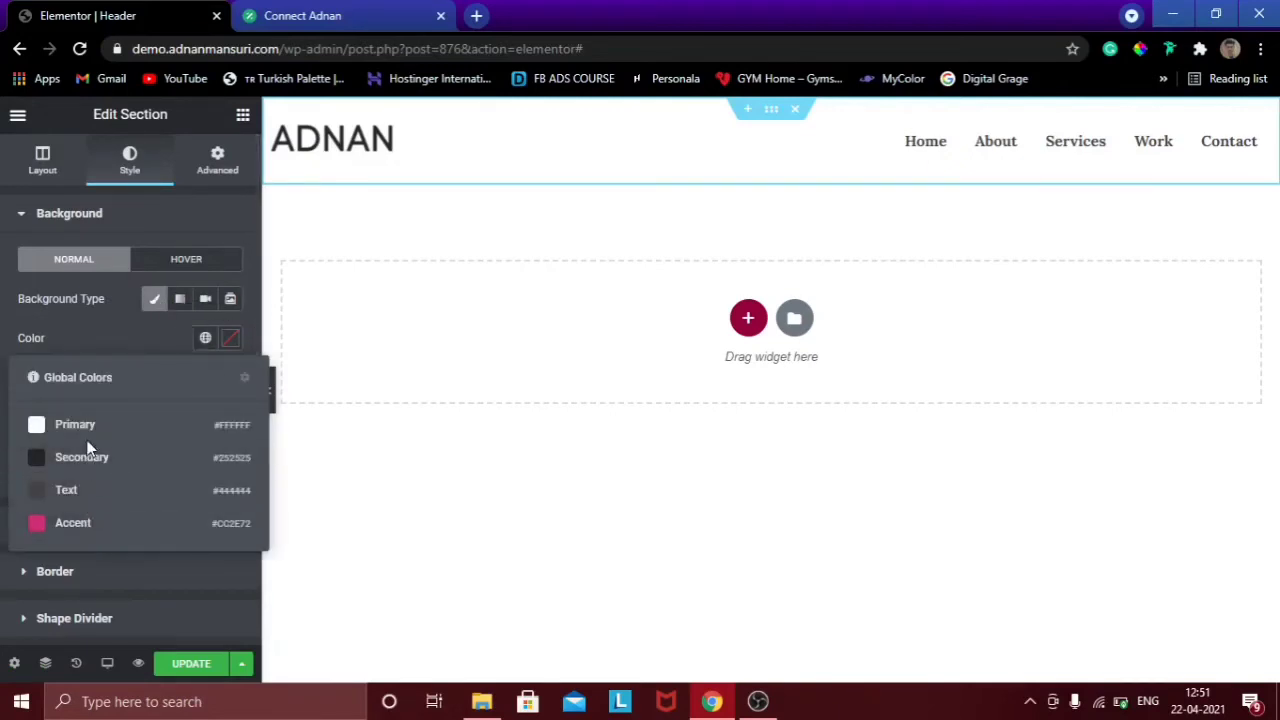
left_click(72, 523)
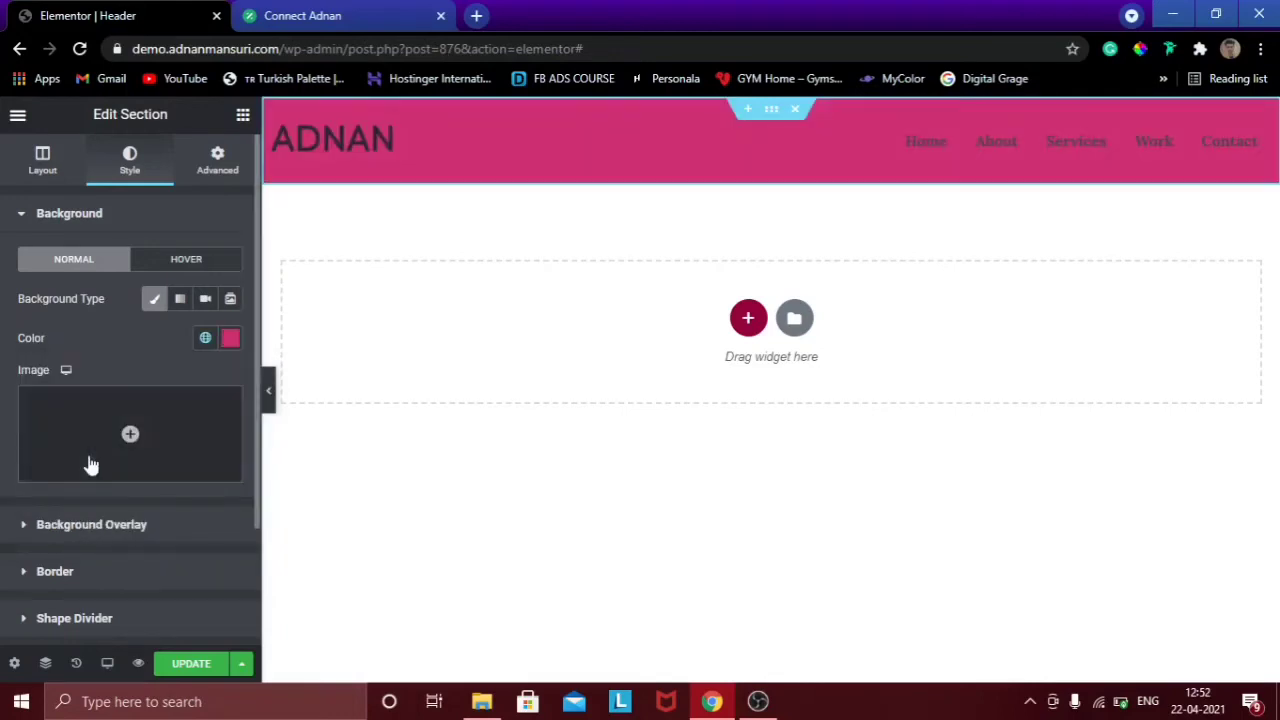
left_click(205, 340)
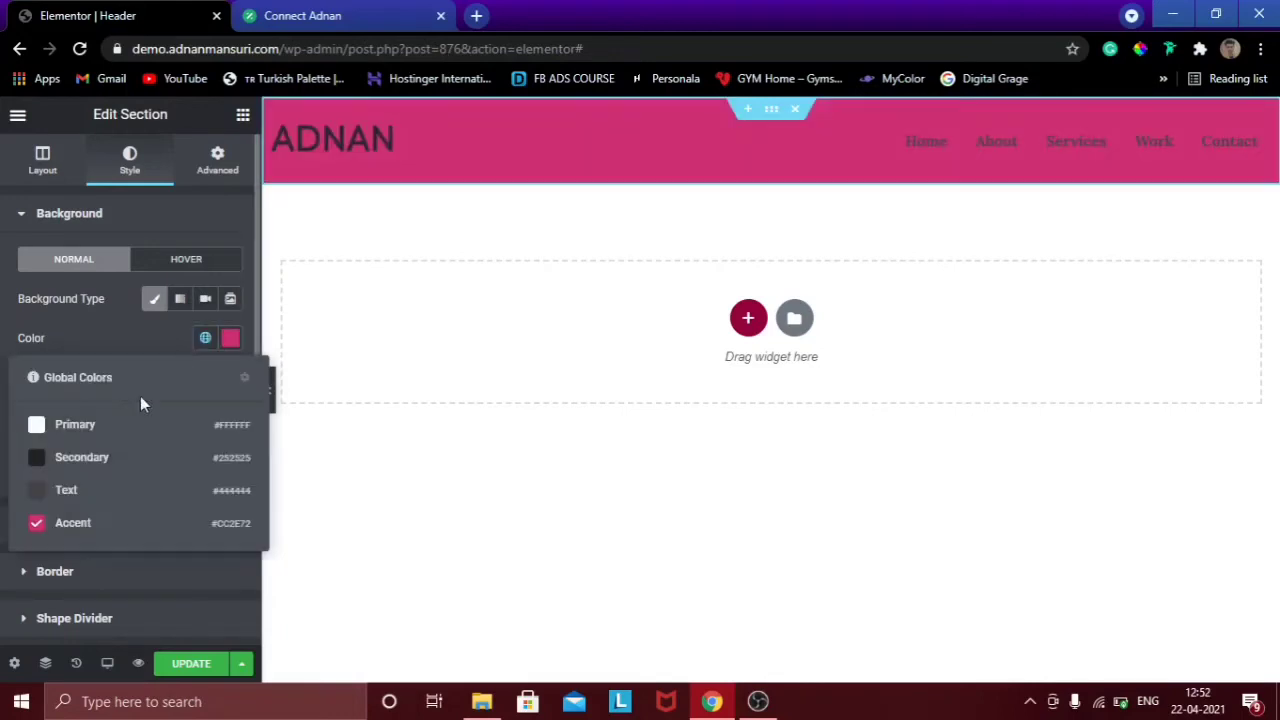
left_click(75, 424)
left_click(193, 665)
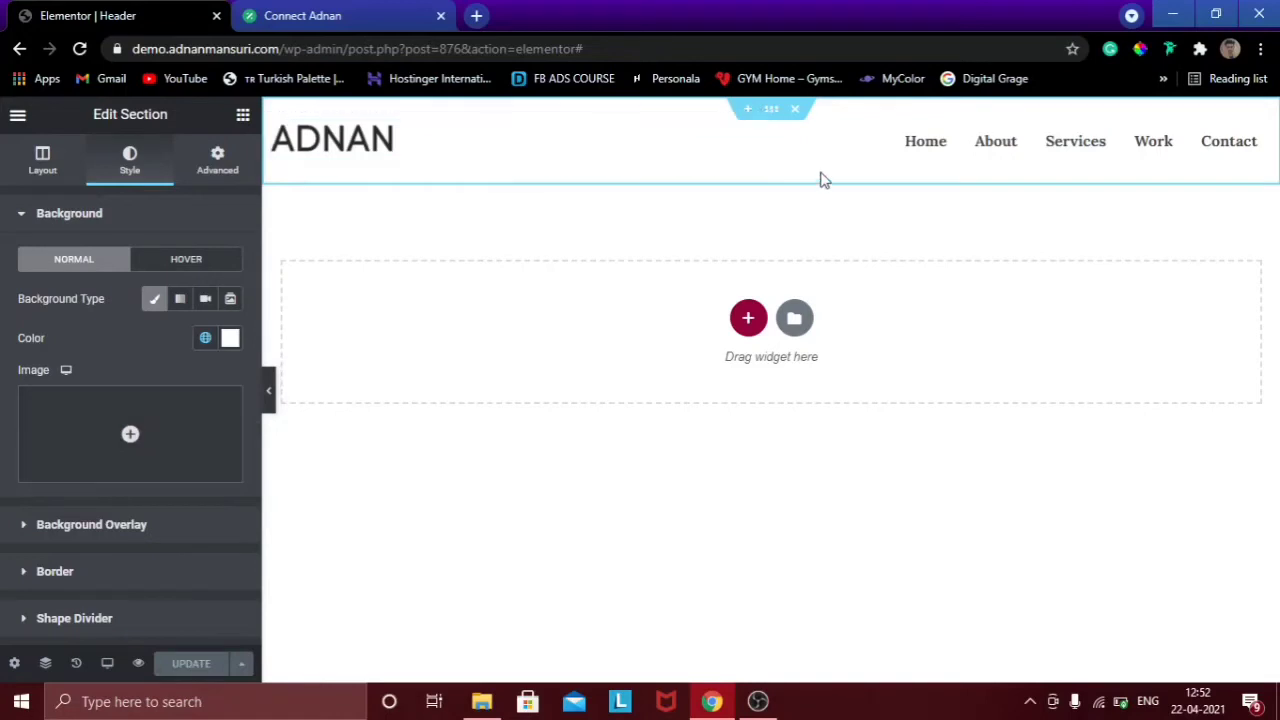
left_click(748, 112)
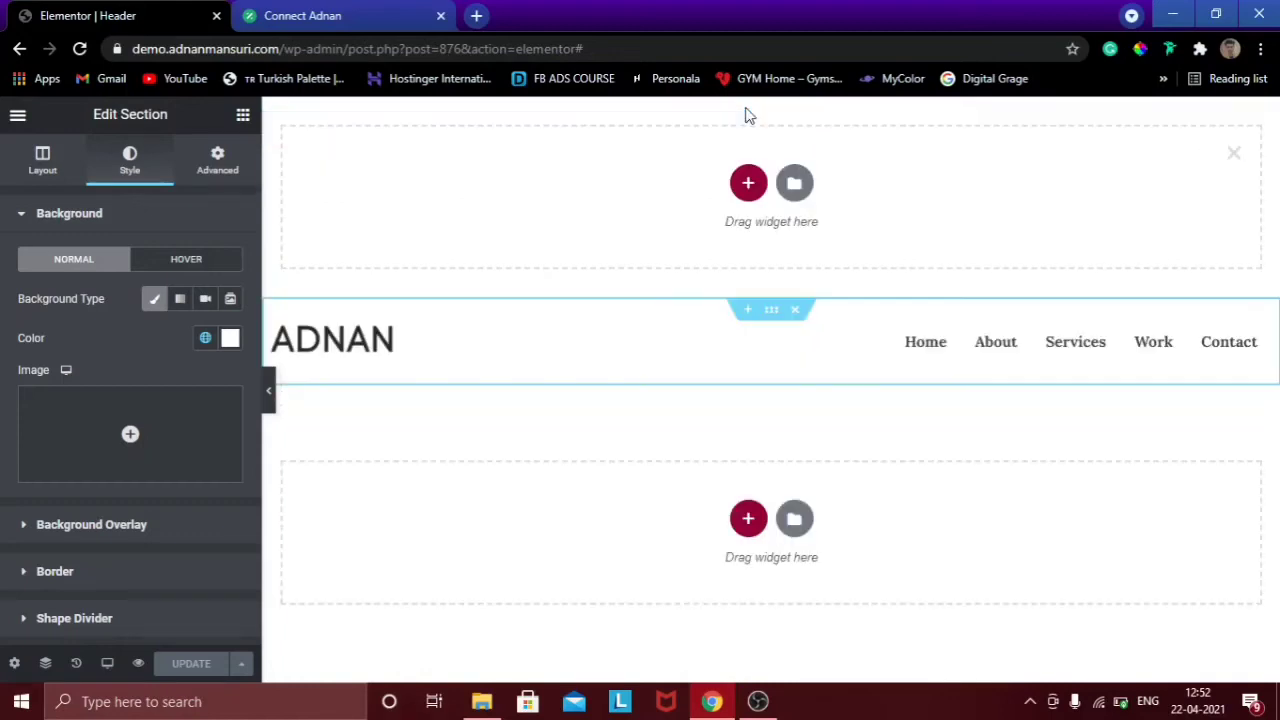
Add a two-column section above the header with the global Text colour (#444444) background.
left_click(748, 184)
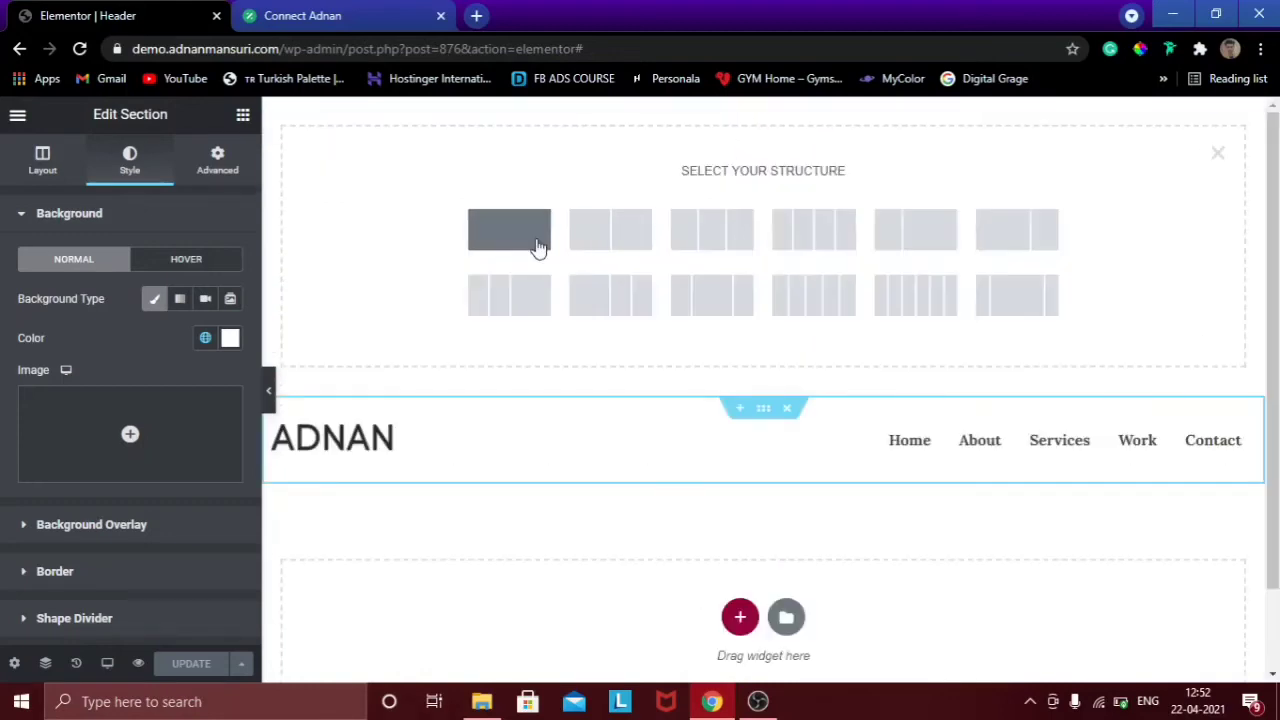
left_click(613, 241)
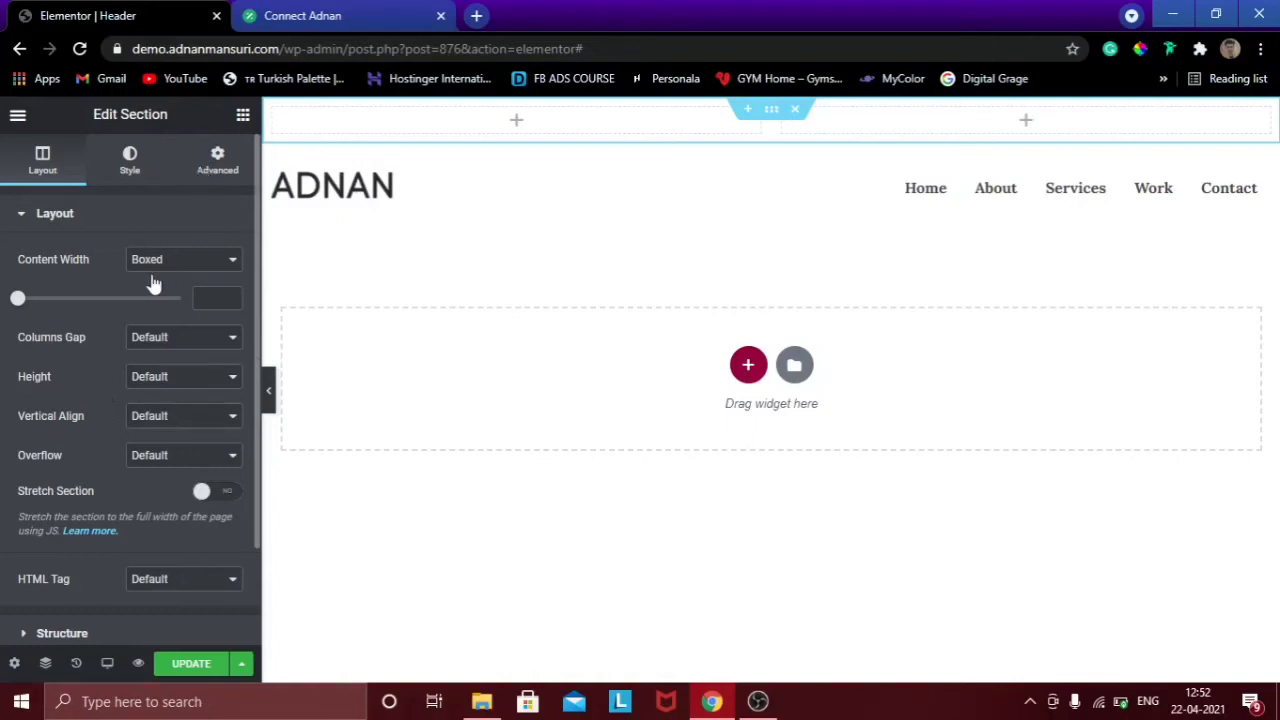
left_click(129, 163)
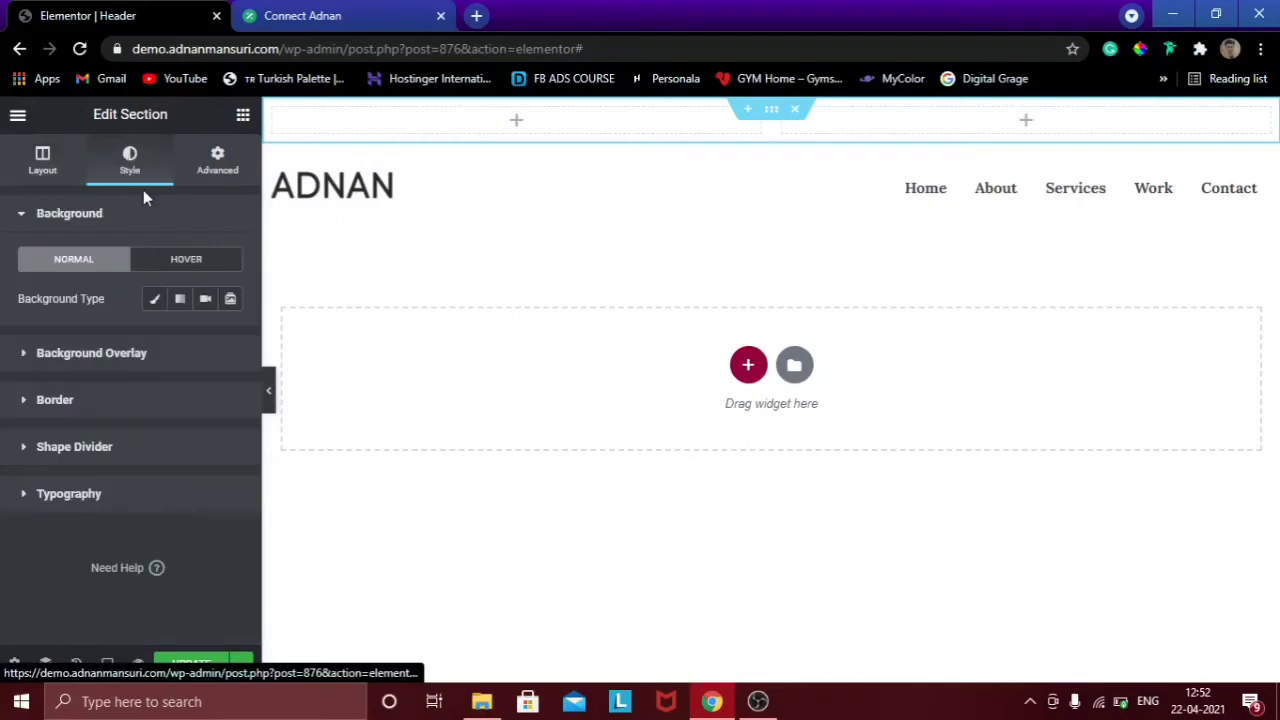
left_click(155, 299)
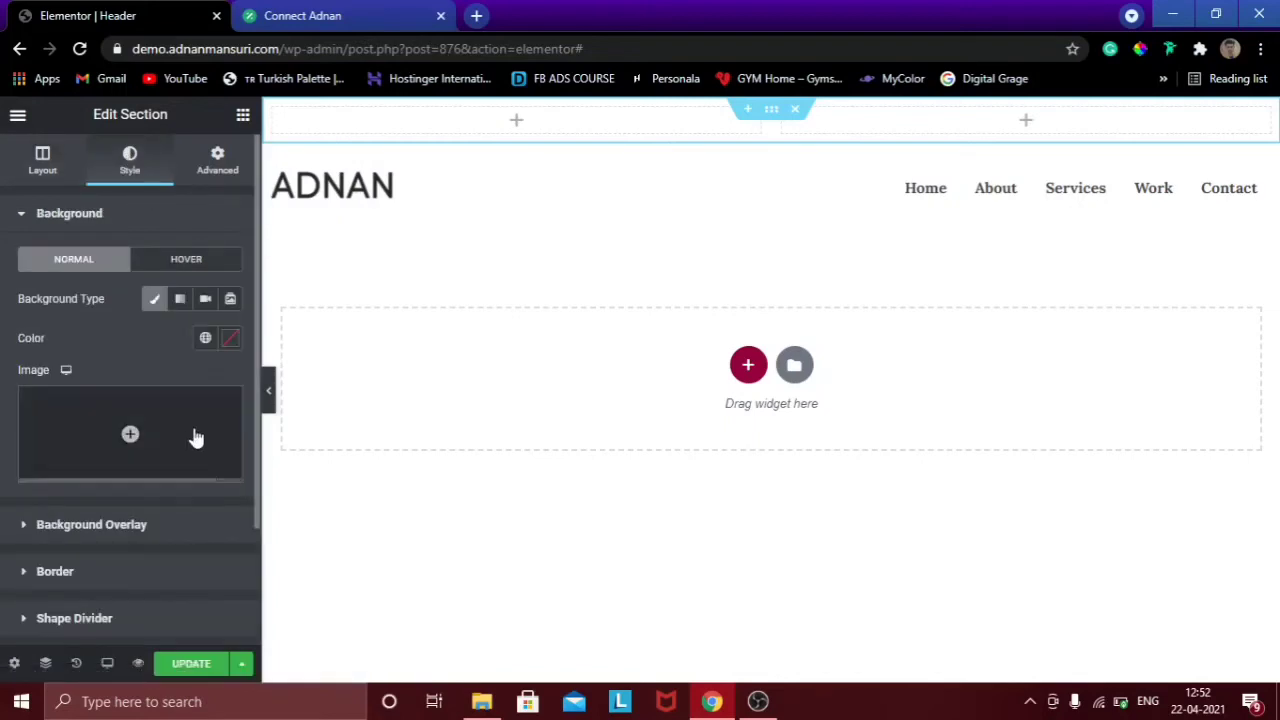
left_click(205, 340)
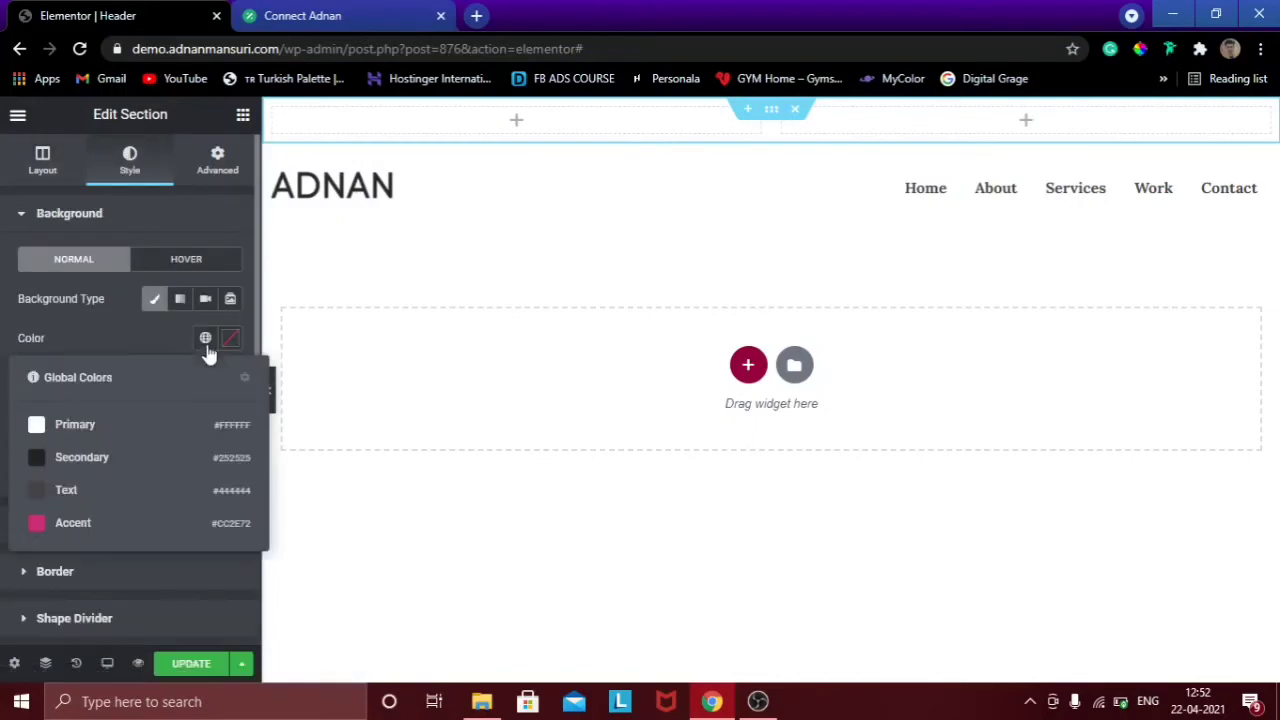
left_click(103, 506)
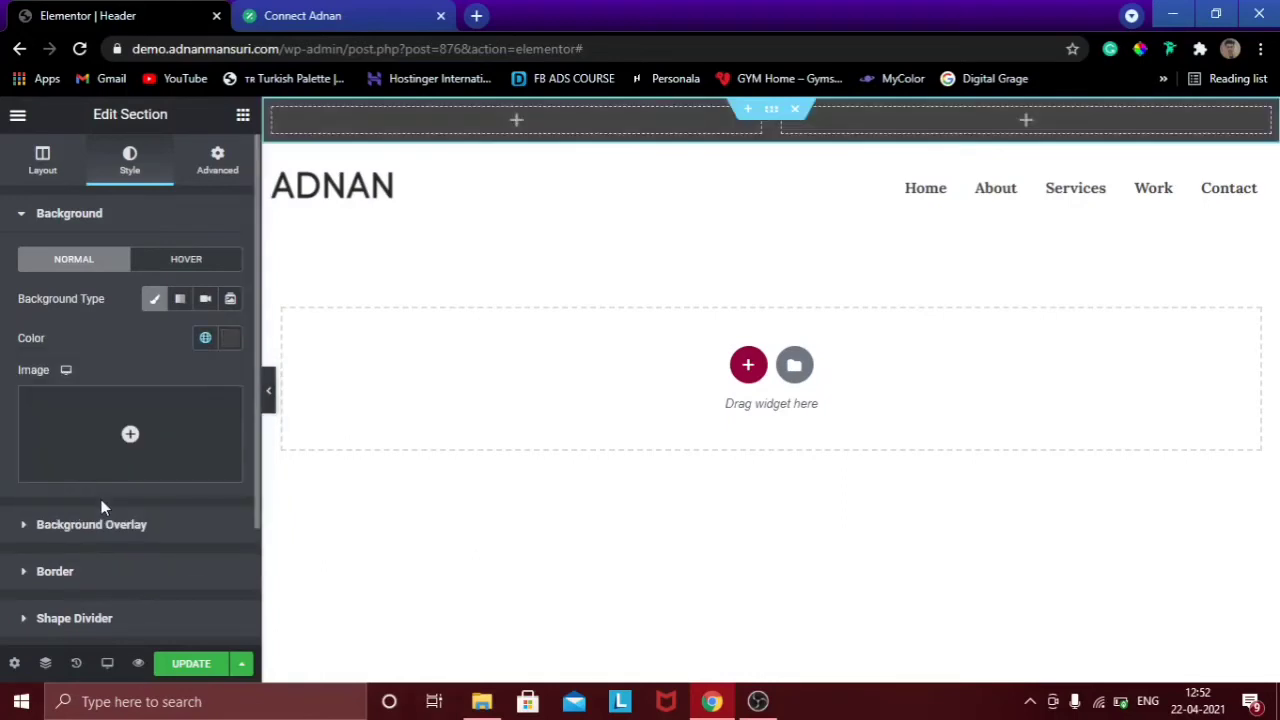
Preview the page without the editing panel, then bring up the widgets list.
left_click(273, 396)
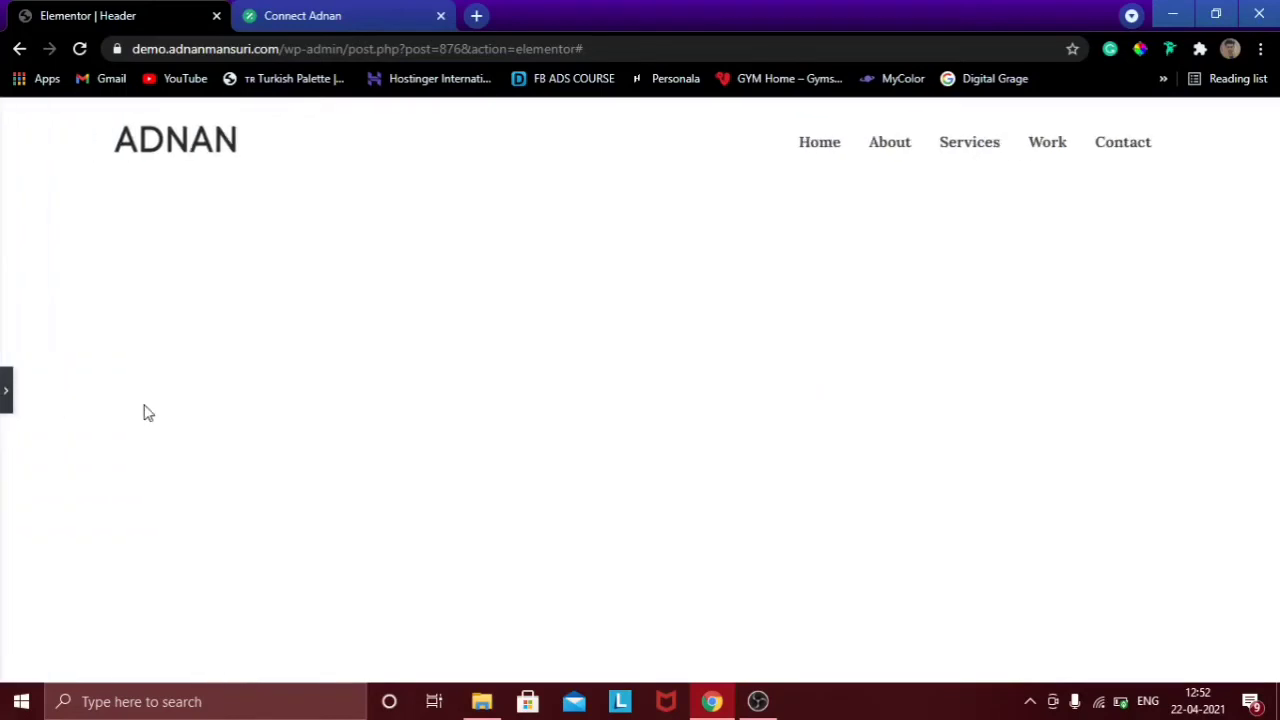
left_click(4, 408)
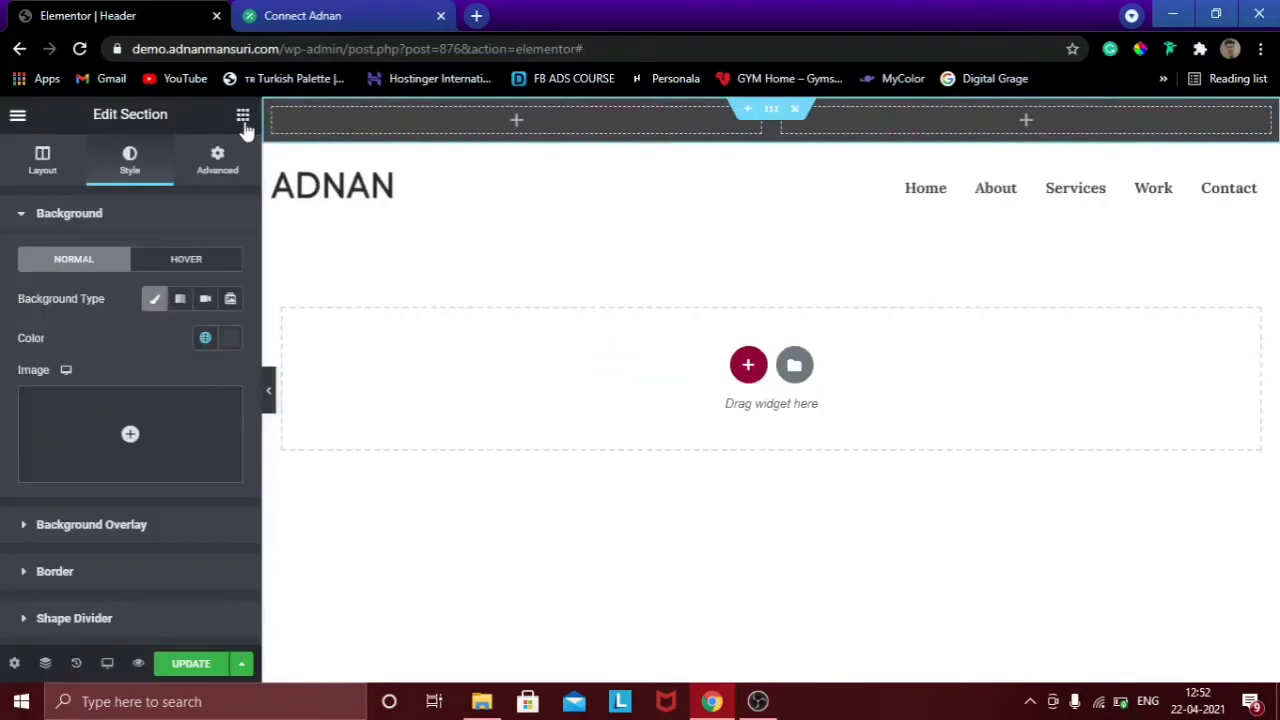
left_click(241, 118)
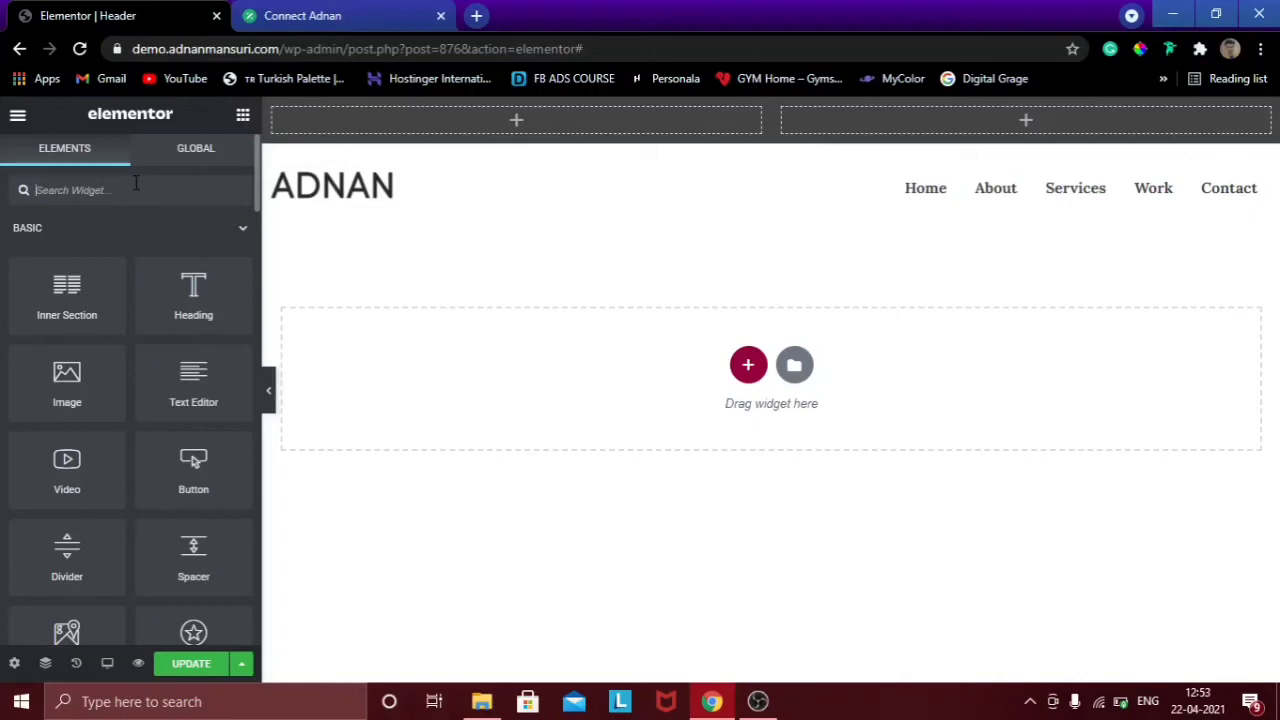
Drop an Icon List into the left column, keep only one item, and enter the phone number.
type("list")
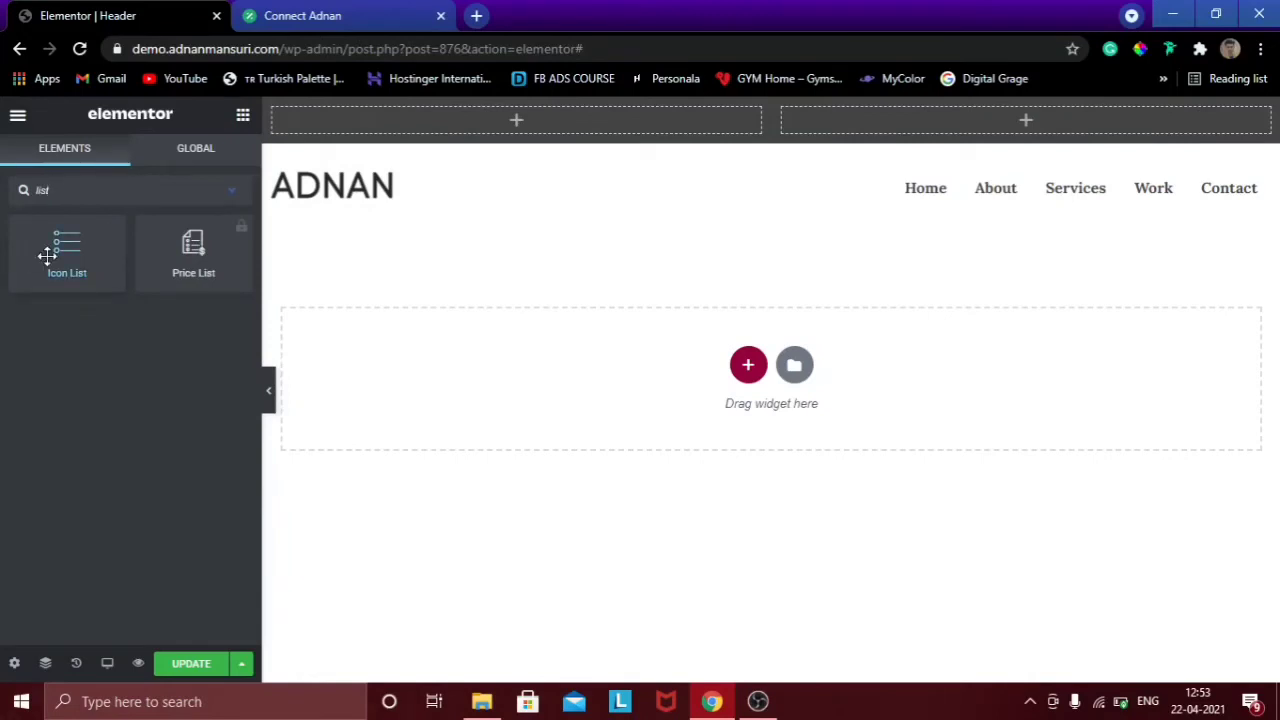
left_click_drag(48, 256, 516, 120)
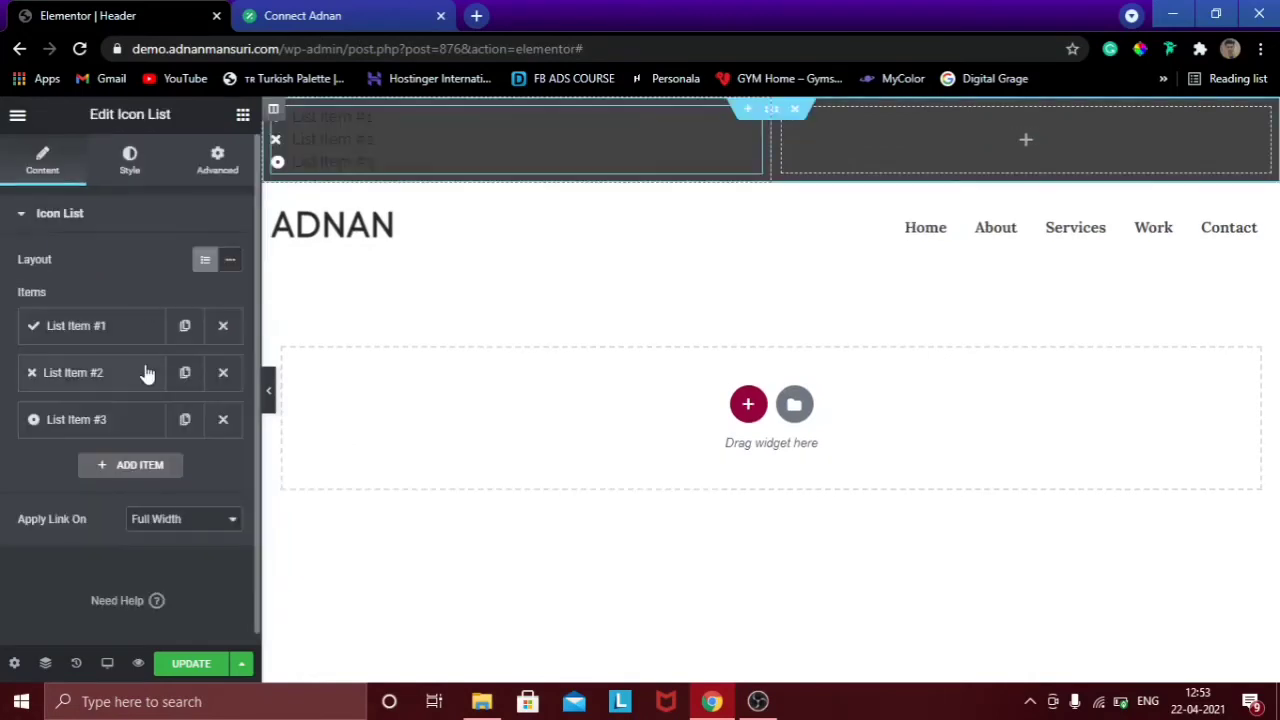
left_click(223, 373)
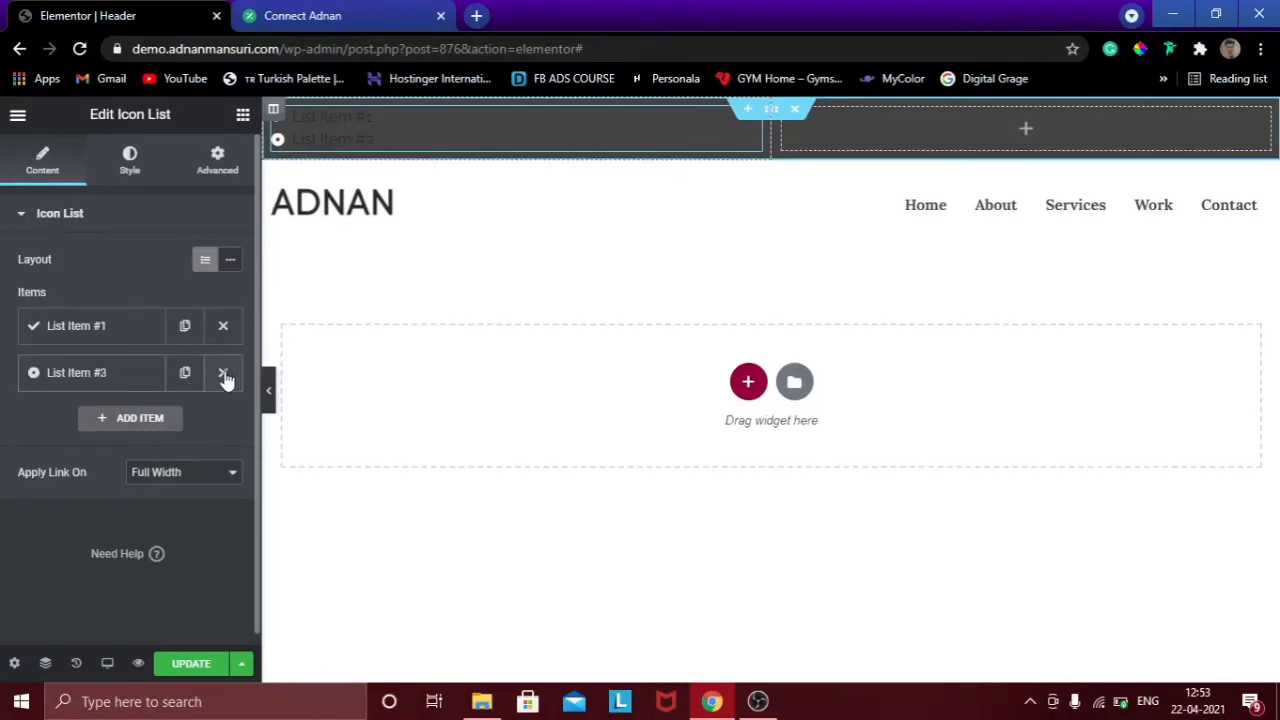
left_click(223, 373)
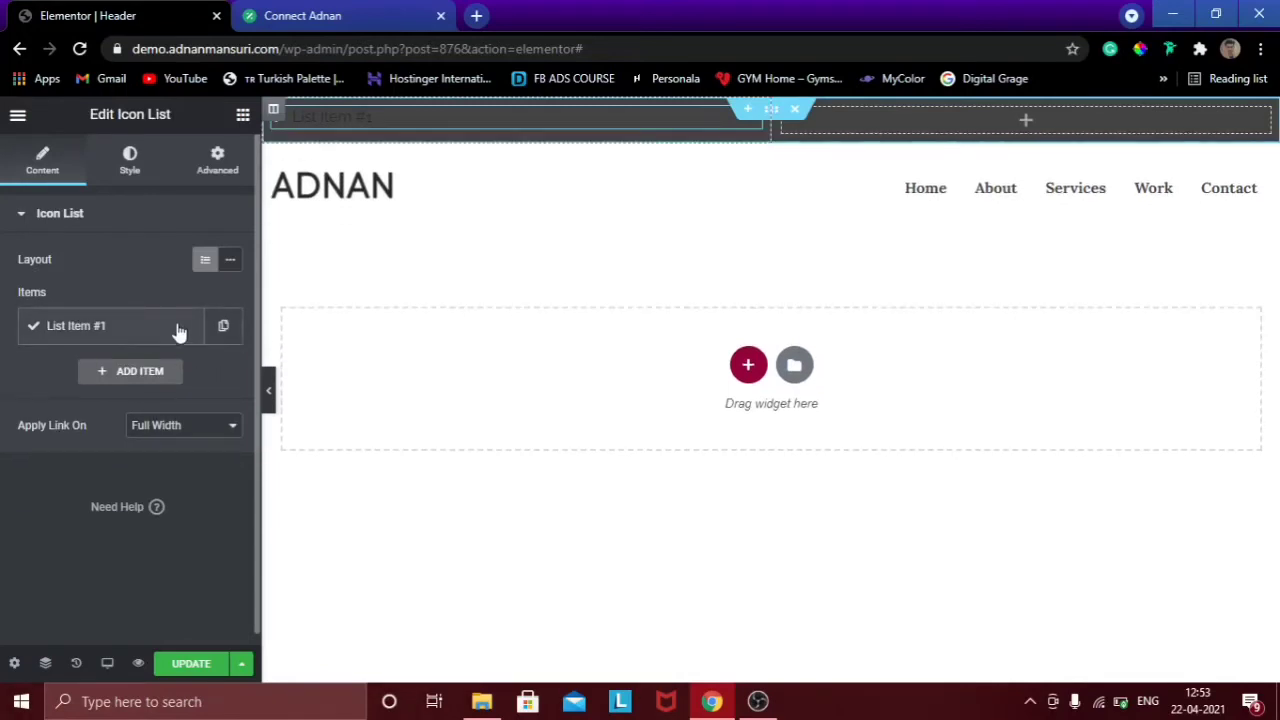
left_click(112, 330)
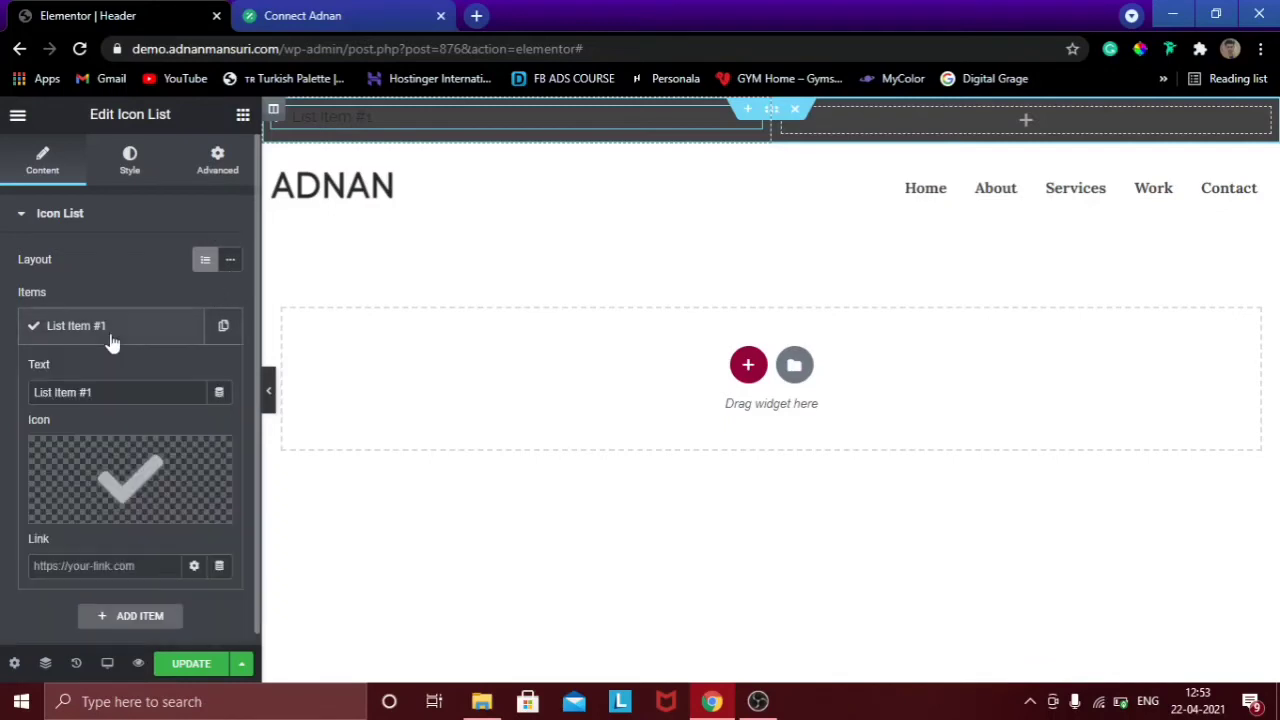
left_click_drag(123, 398, 24, 396)
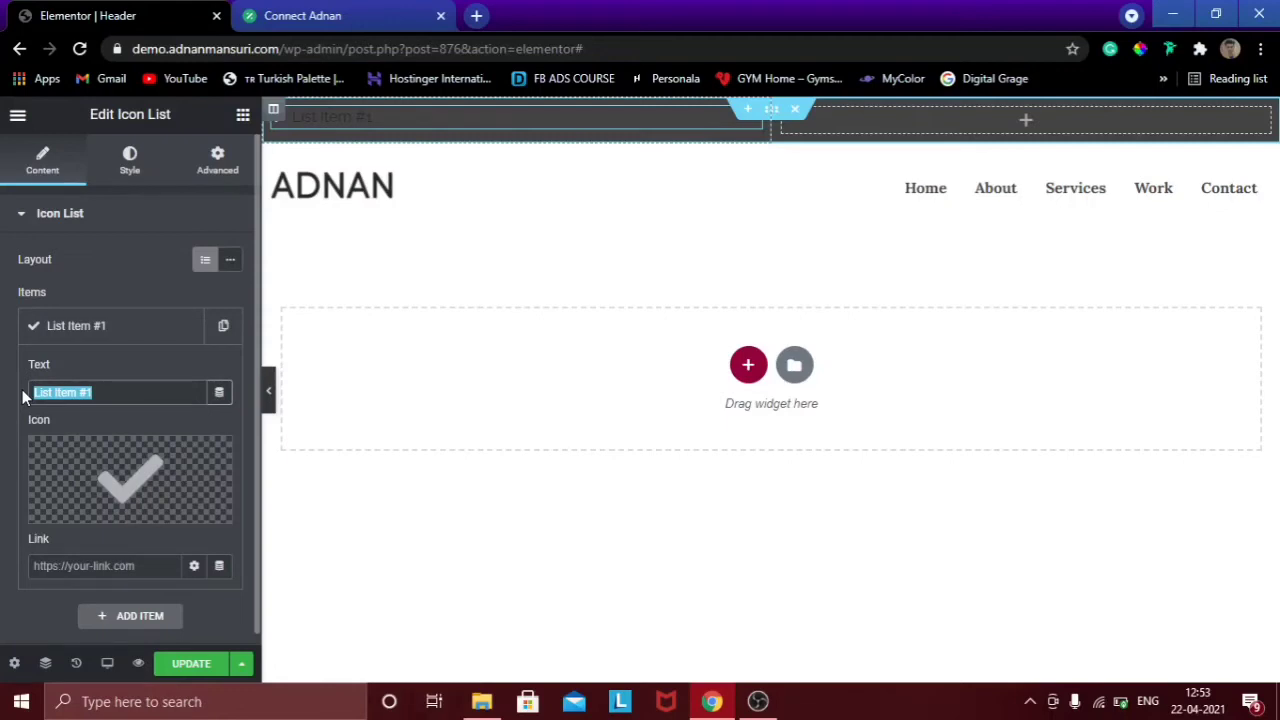
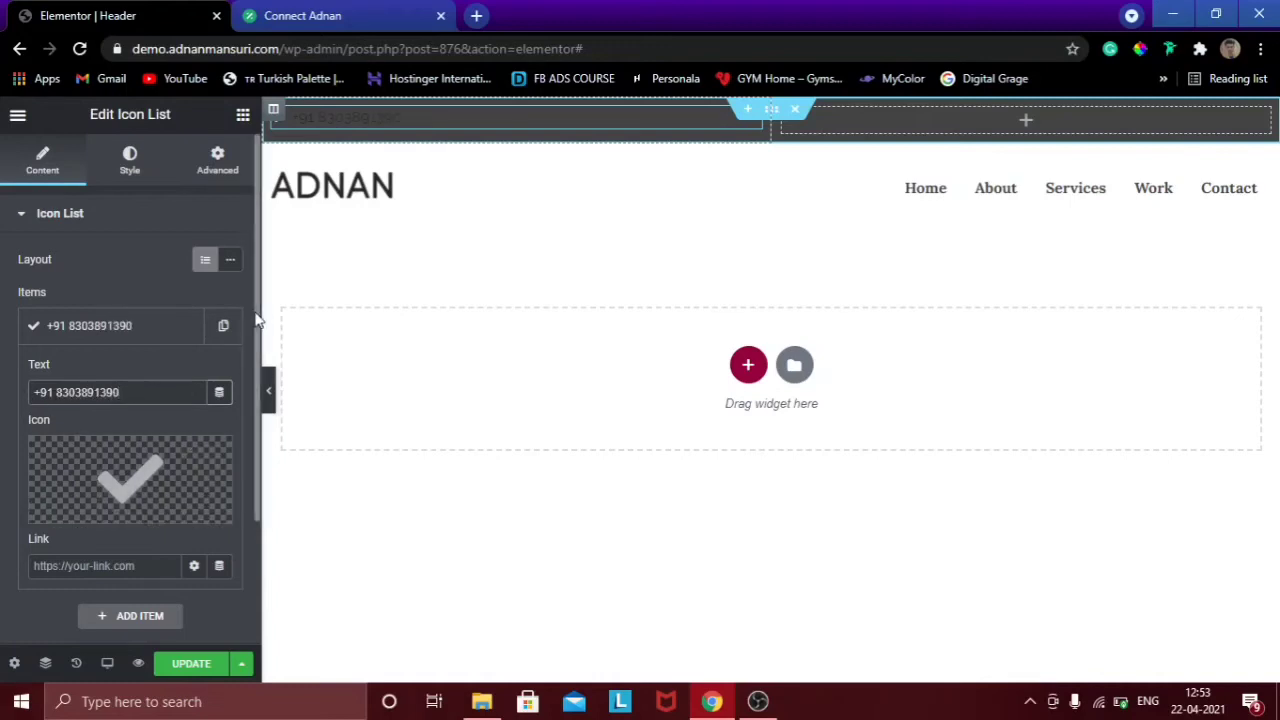
Give the phone item the Phone alt icon from the Icon Library.
scroll(262, 372, "down", 1)
scroll(262, 372, "down", 1)
mouse_move(56, 410)
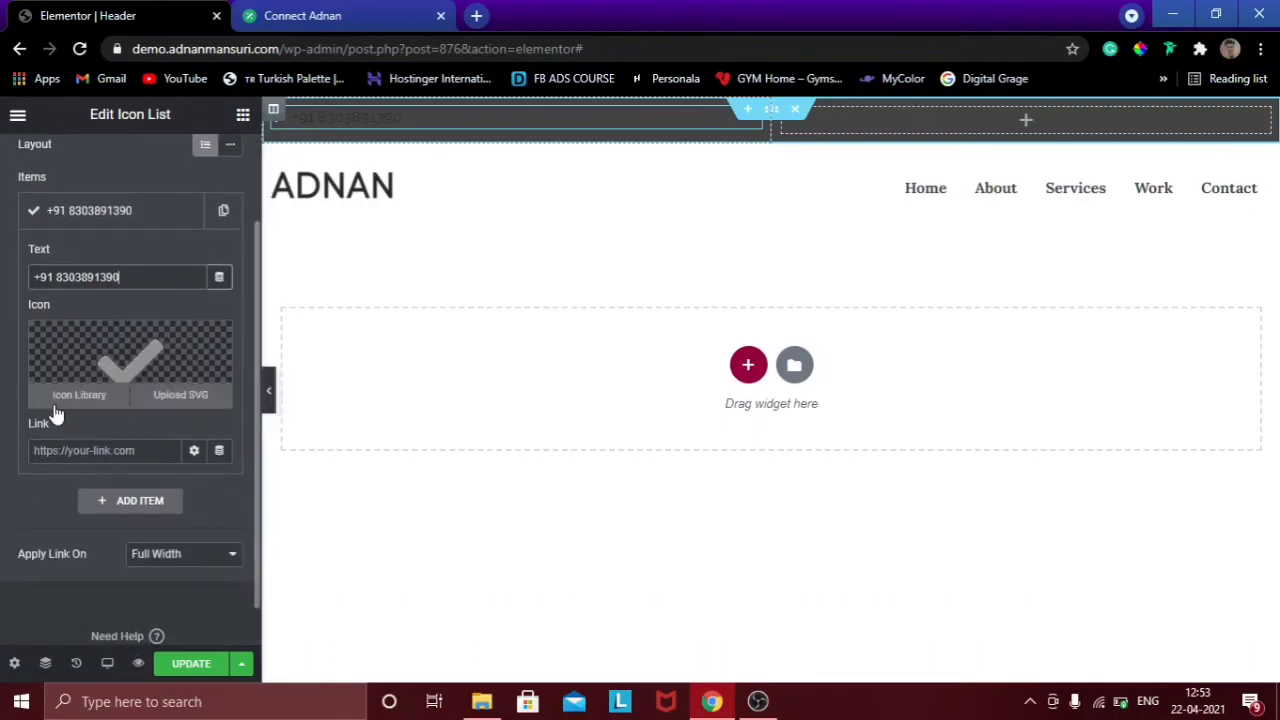
left_click(65, 398)
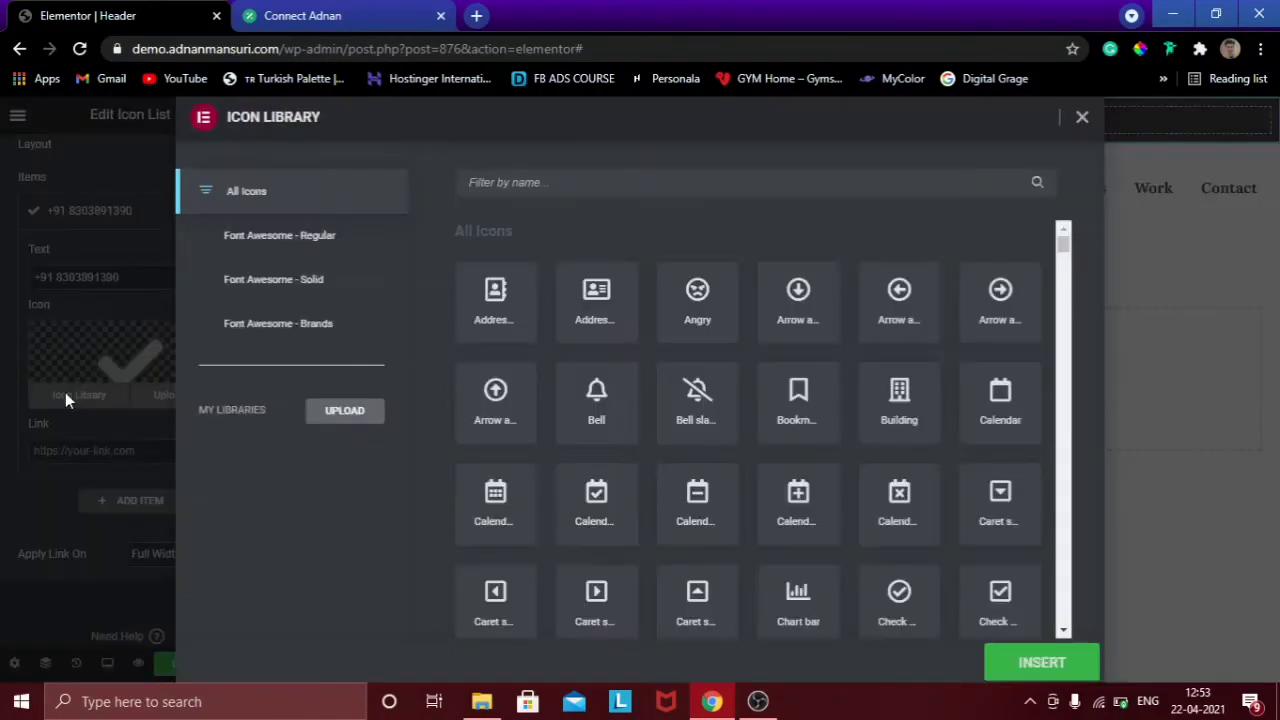
left_click(653, 182)
type("phon")
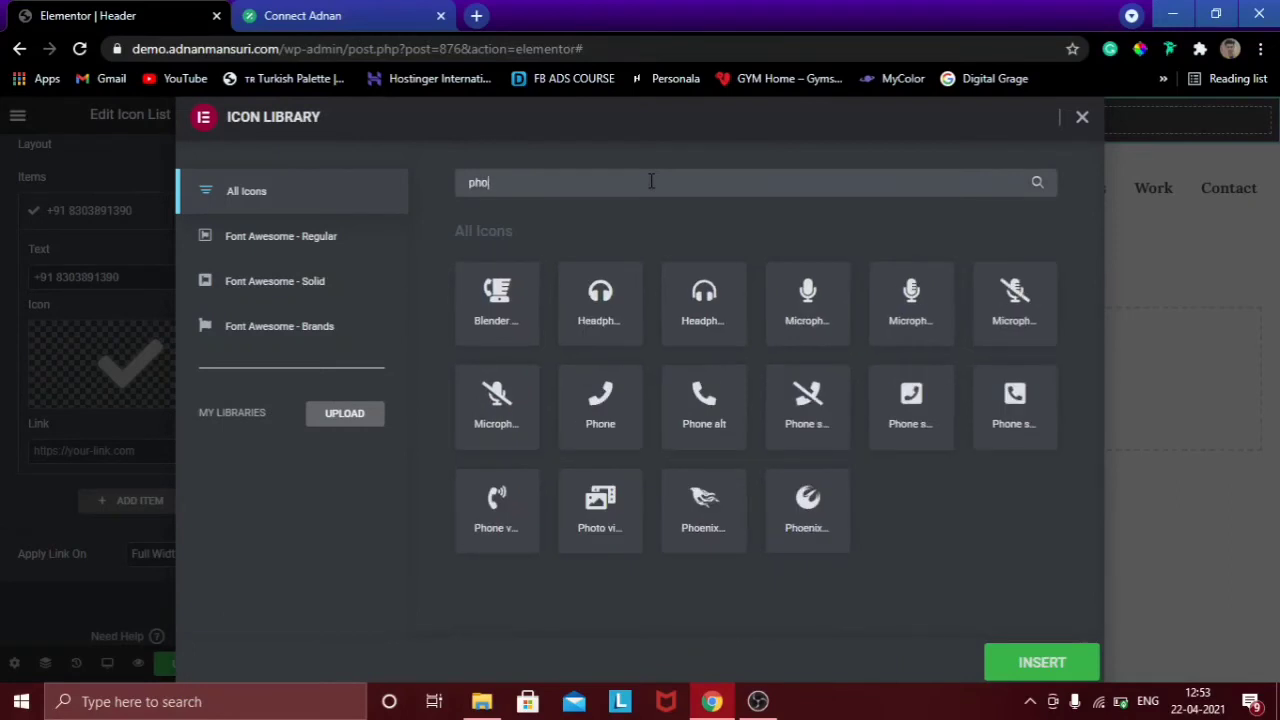
left_click(707, 420)
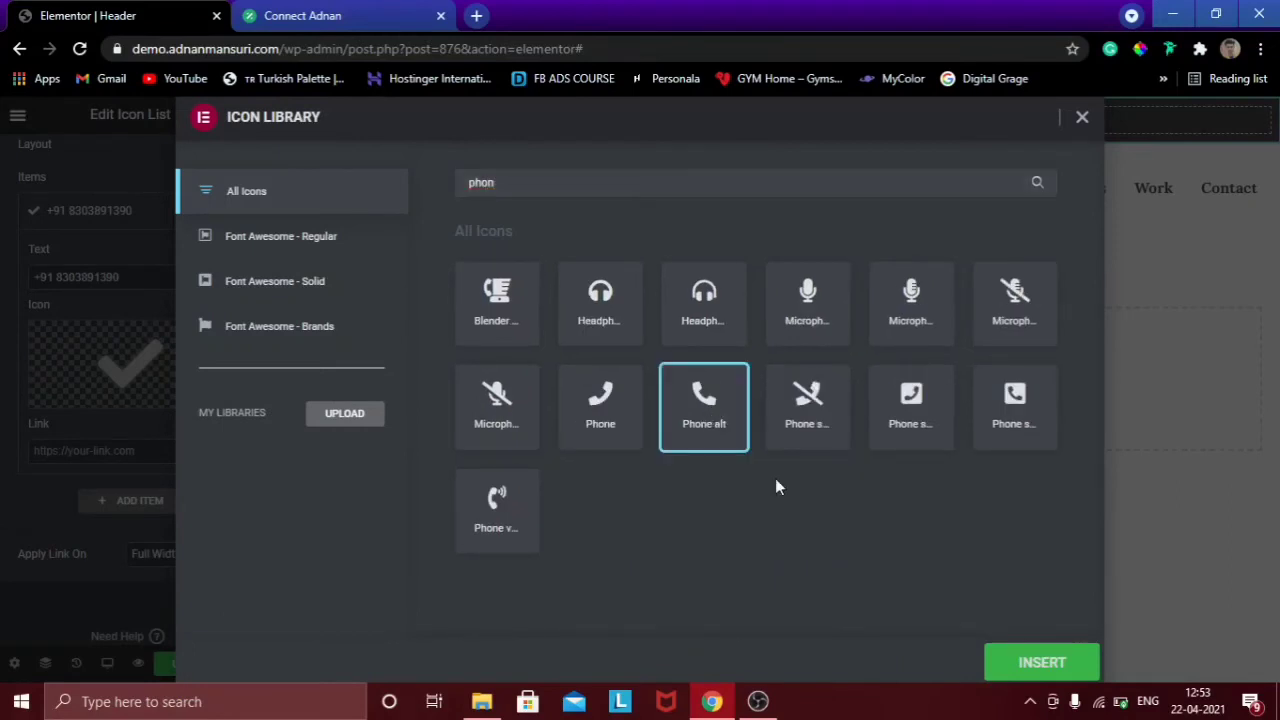
left_click(1005, 665)
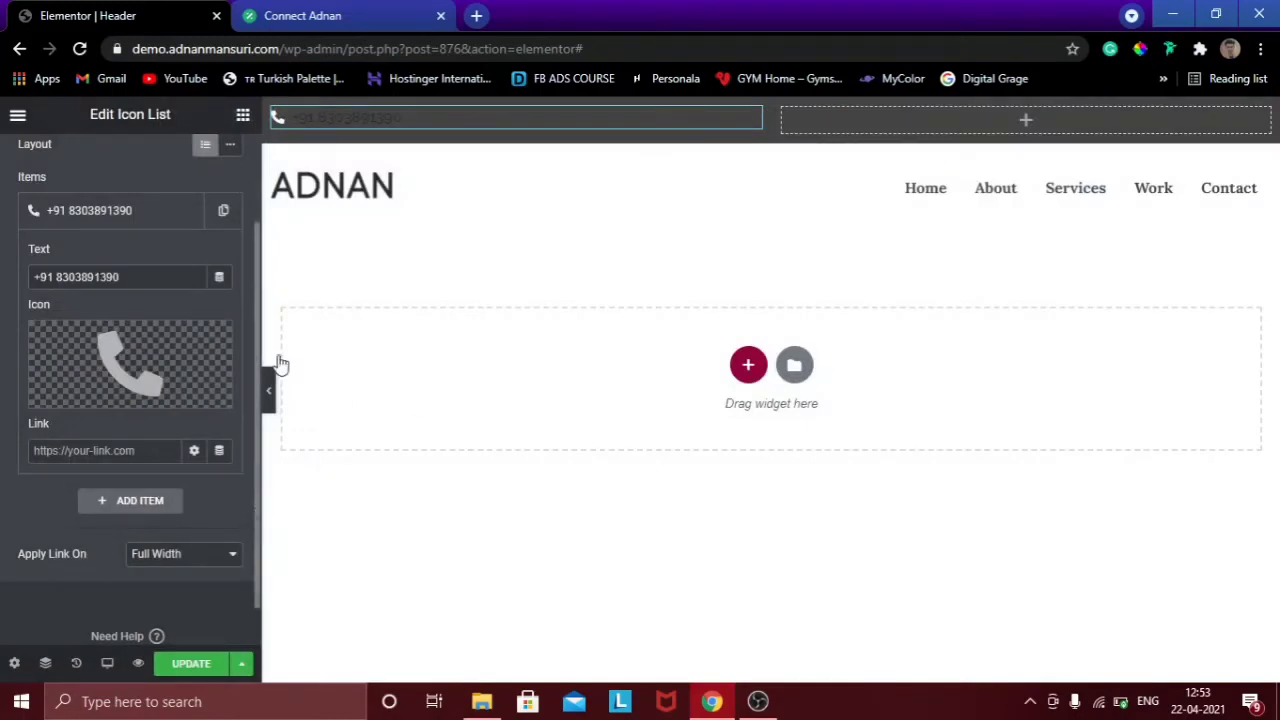
Duplicate the phone item and replace its text with the contact e-mail address.
left_click(140, 226)
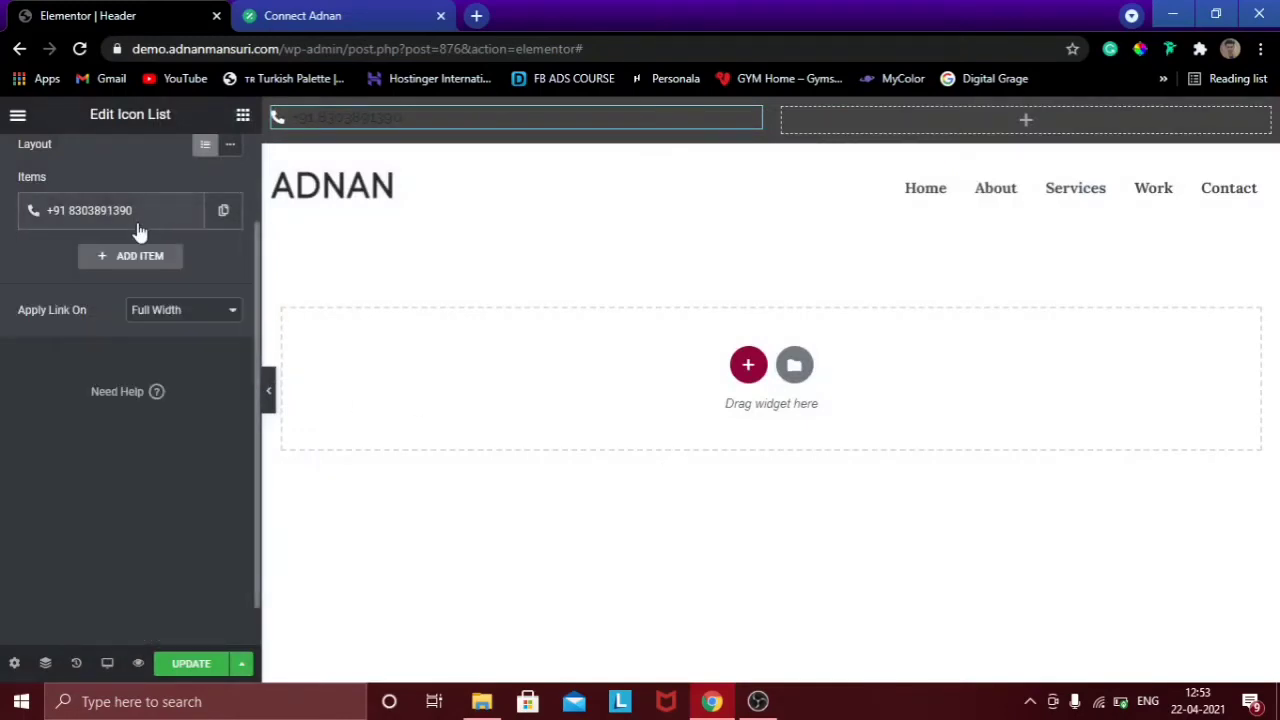
left_click(220, 222)
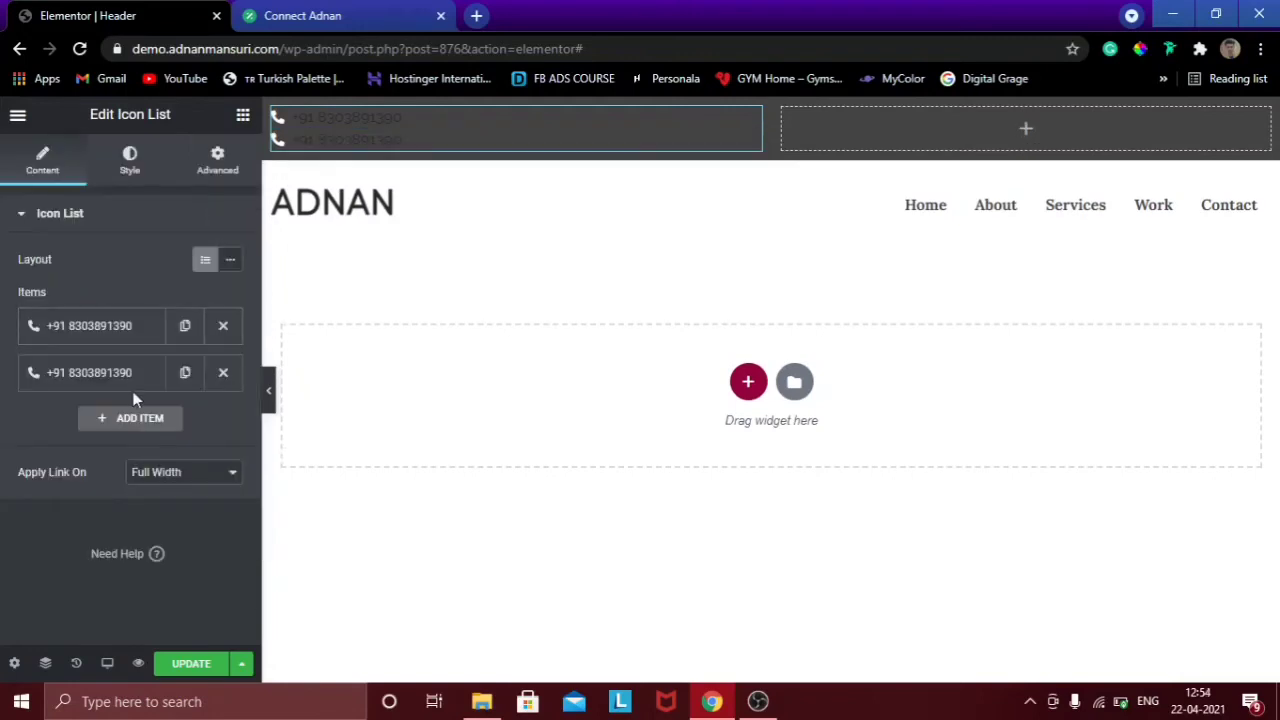
left_click(125, 378)
left_click_drag(166, 440, 2, 447)
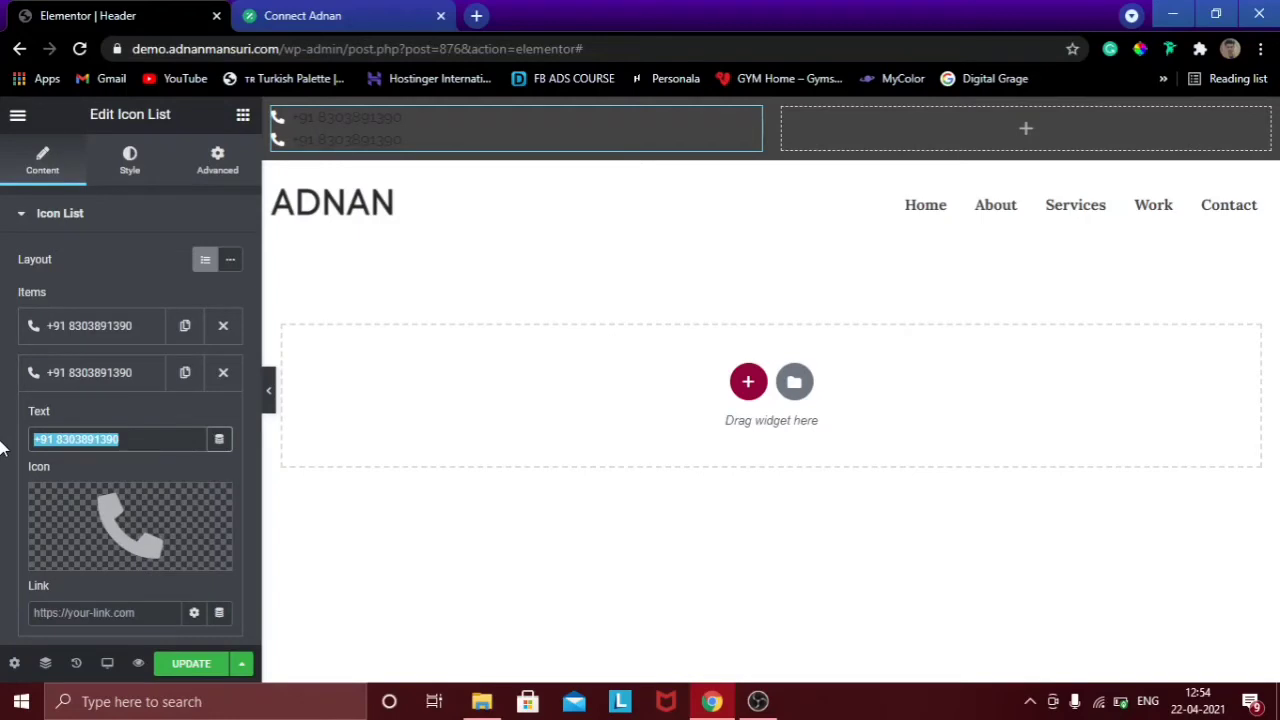
type("co")
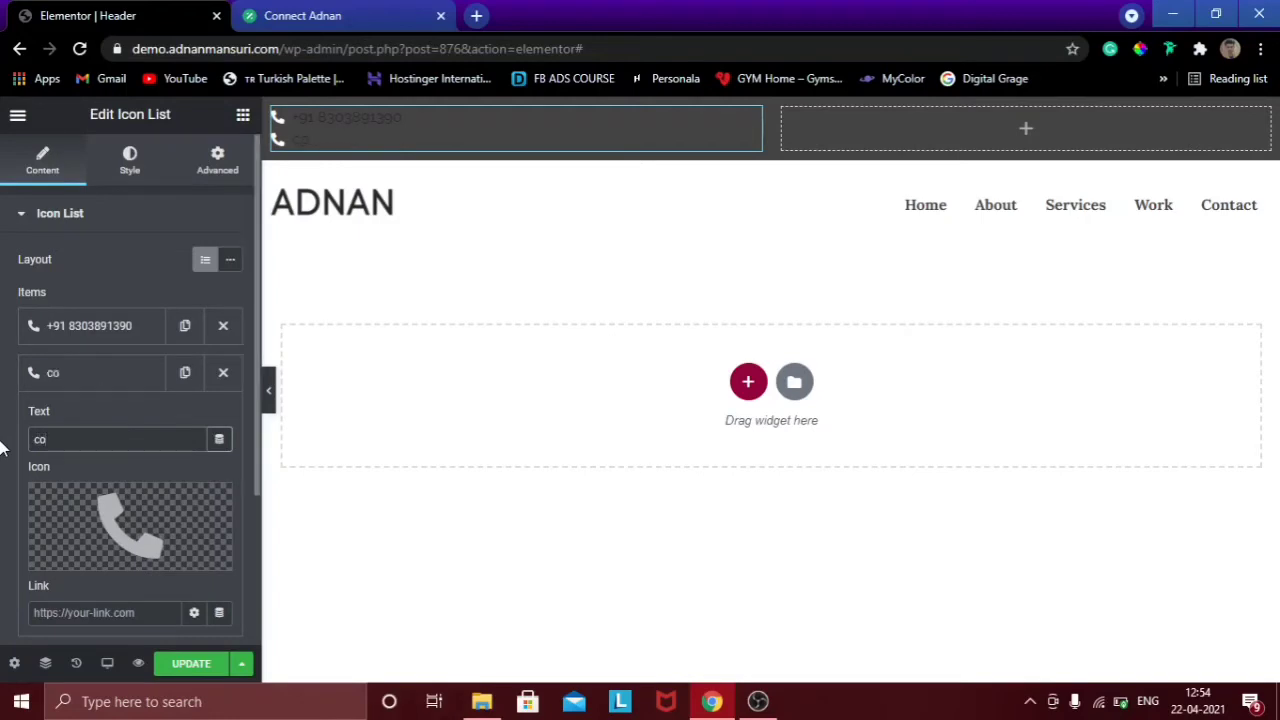
key("BackSpace")
key("BackSpace")
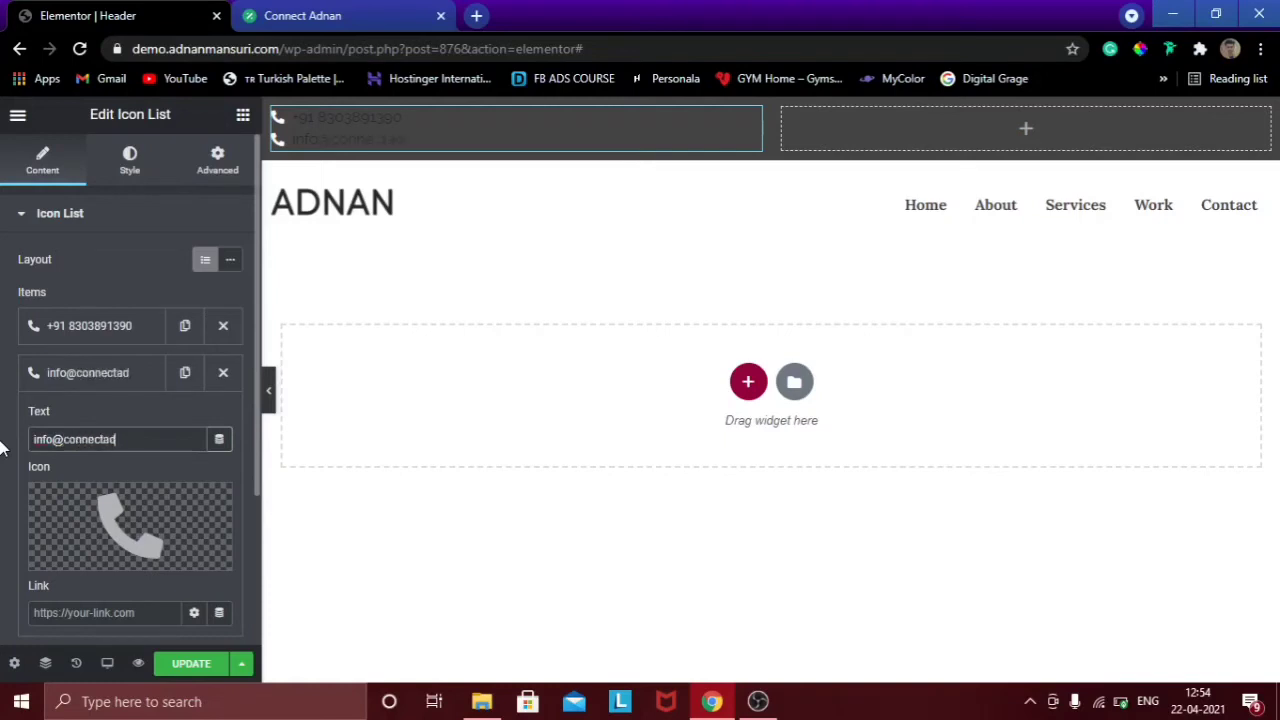
Set the e-mail item's icon to Envelope from the Icon Library.
mouse_move(66, 560)
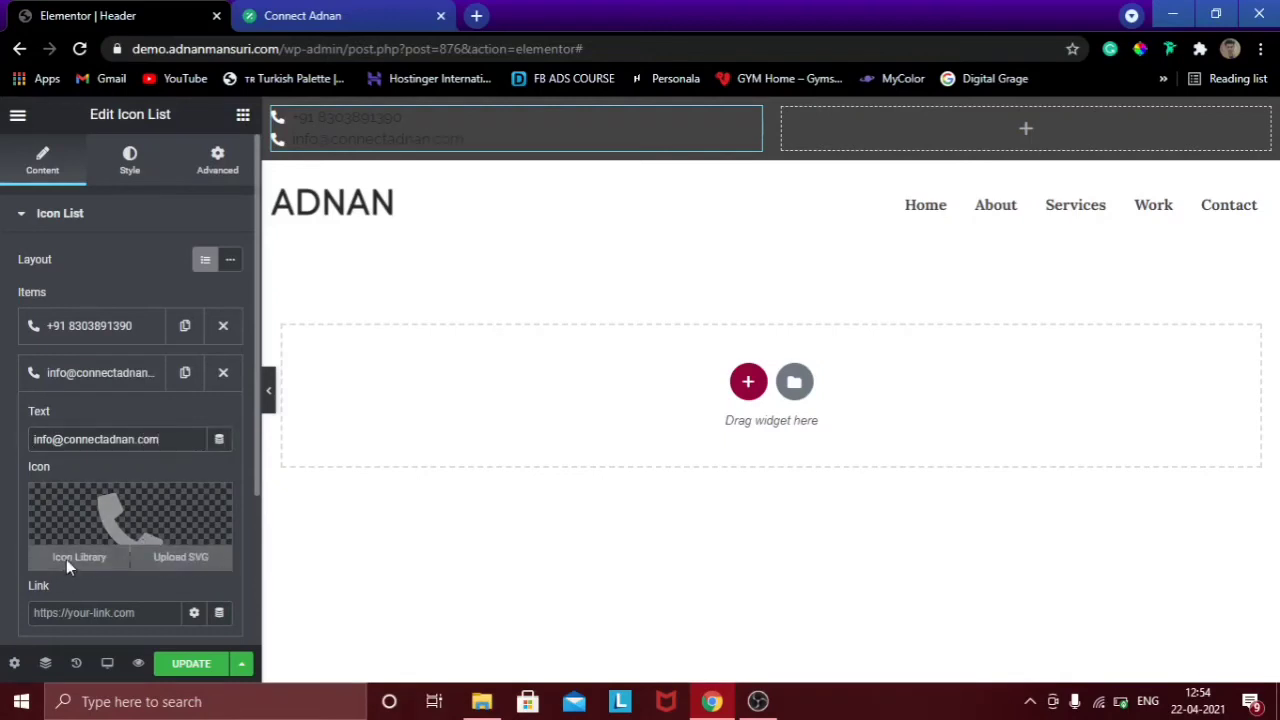
left_click(66, 560)
left_click(610, 186)
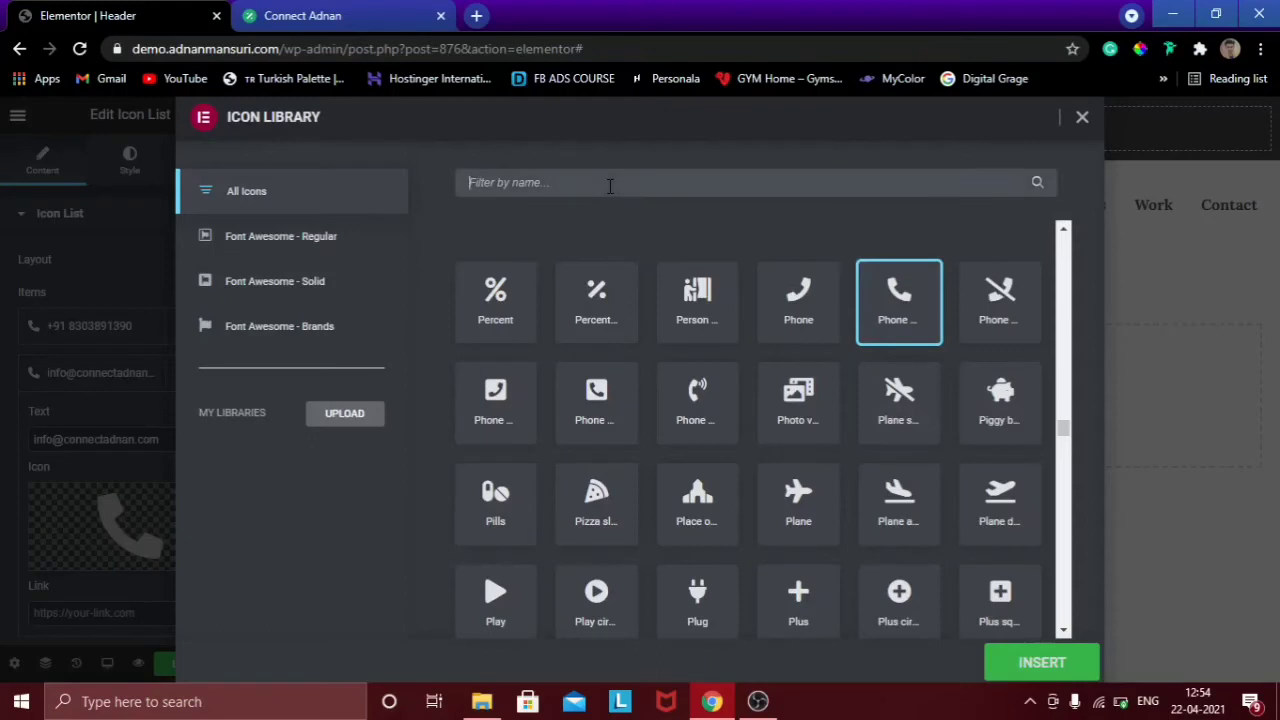
type("env")
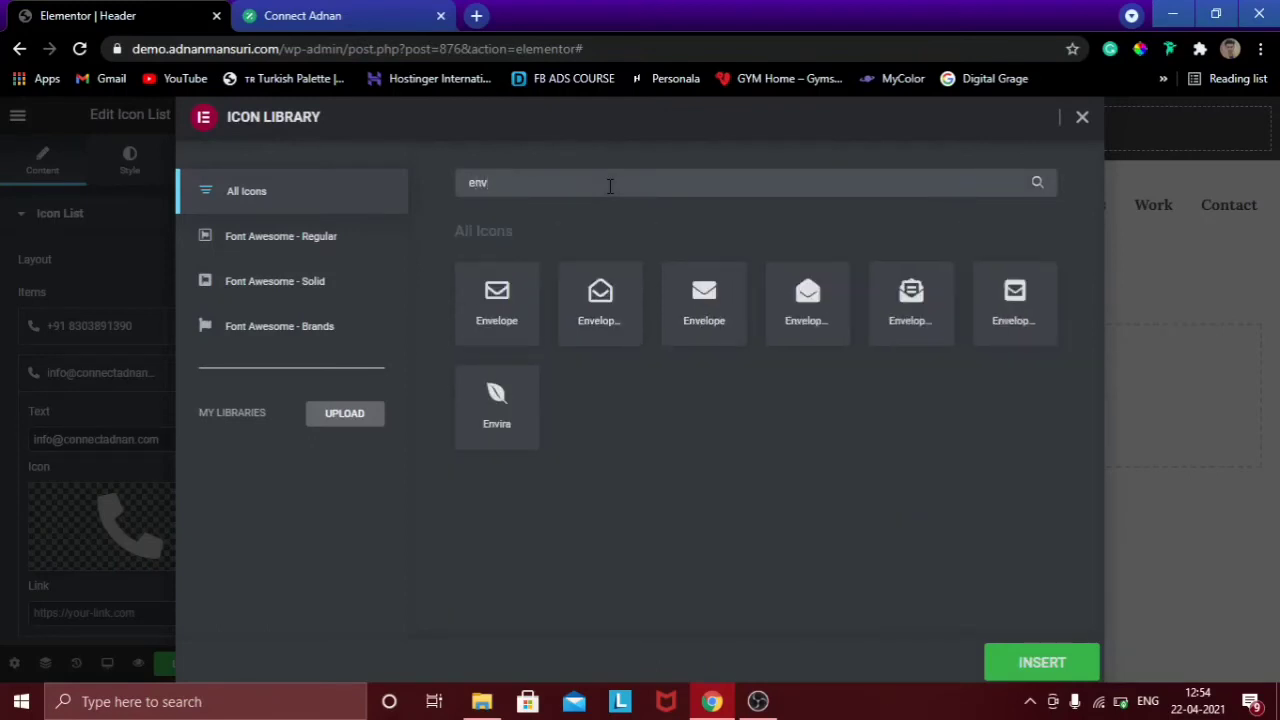
left_click(704, 315)
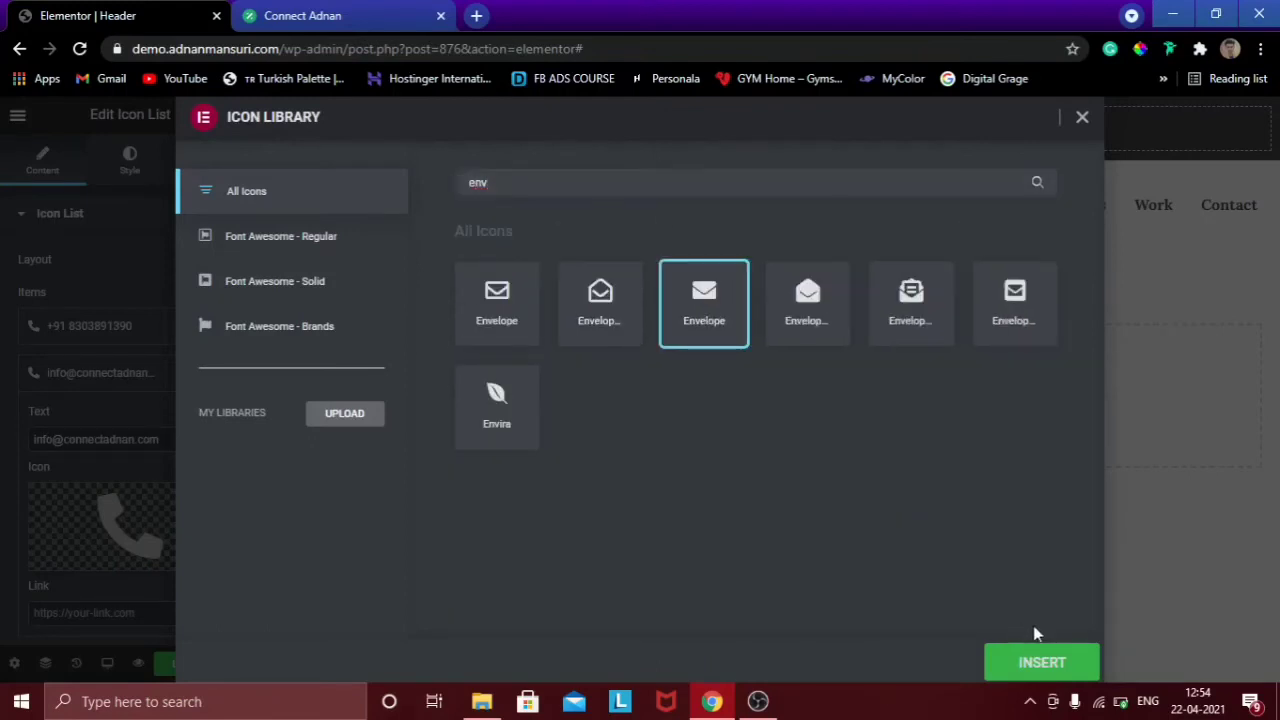
left_click(1040, 660)
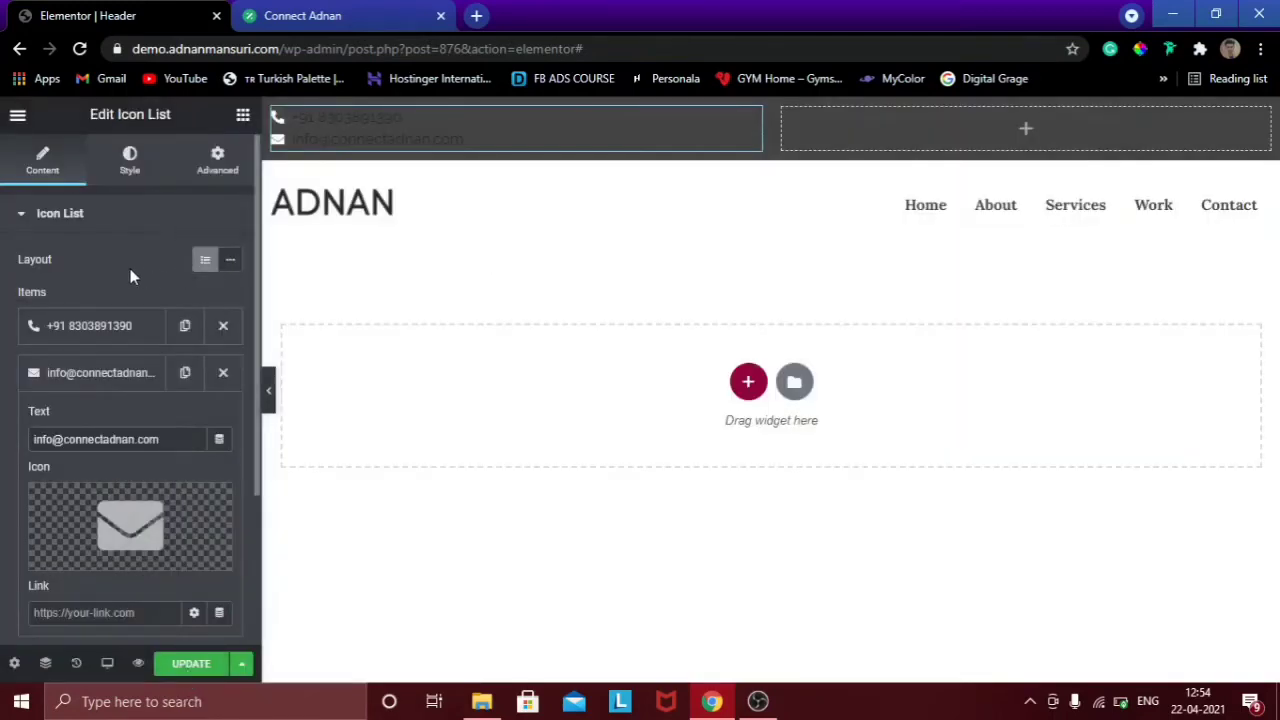
Put the list items inline, widen their spacing, left-align them, and enable dividers.
left_click(229, 268)
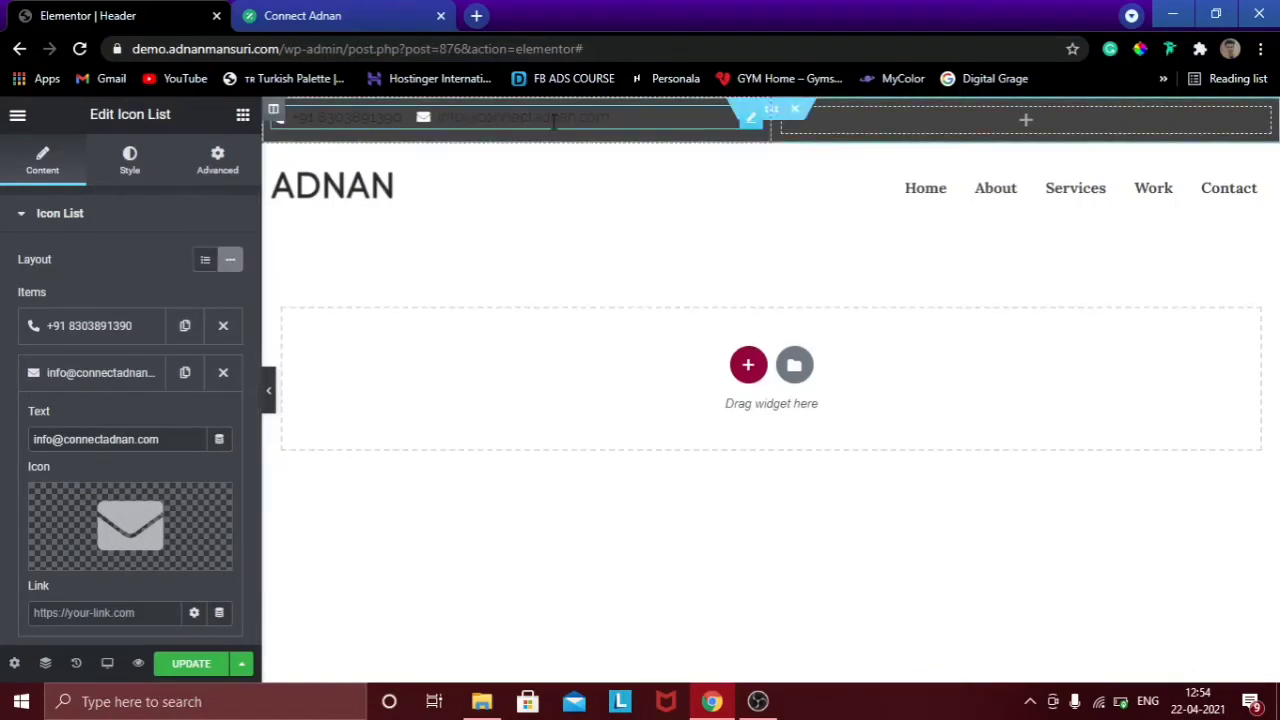
left_click(129, 160)
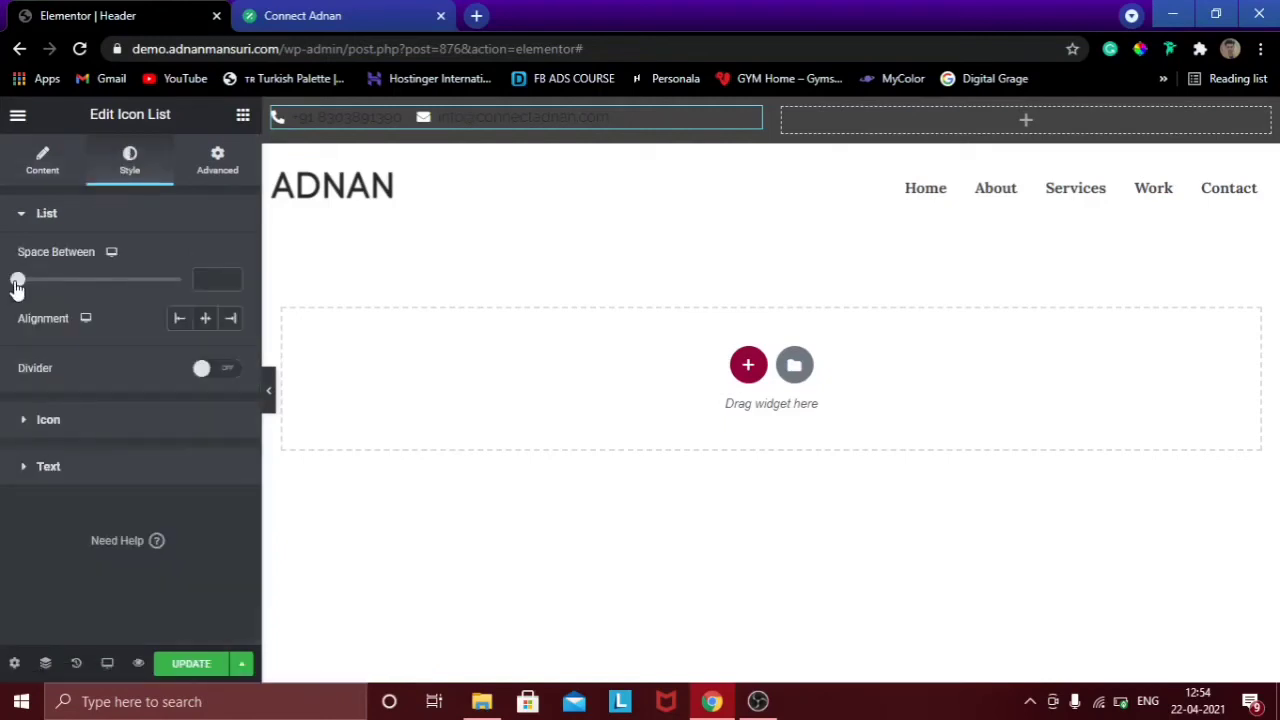
left_click_drag(17, 287, 66, 287)
left_click(180, 320)
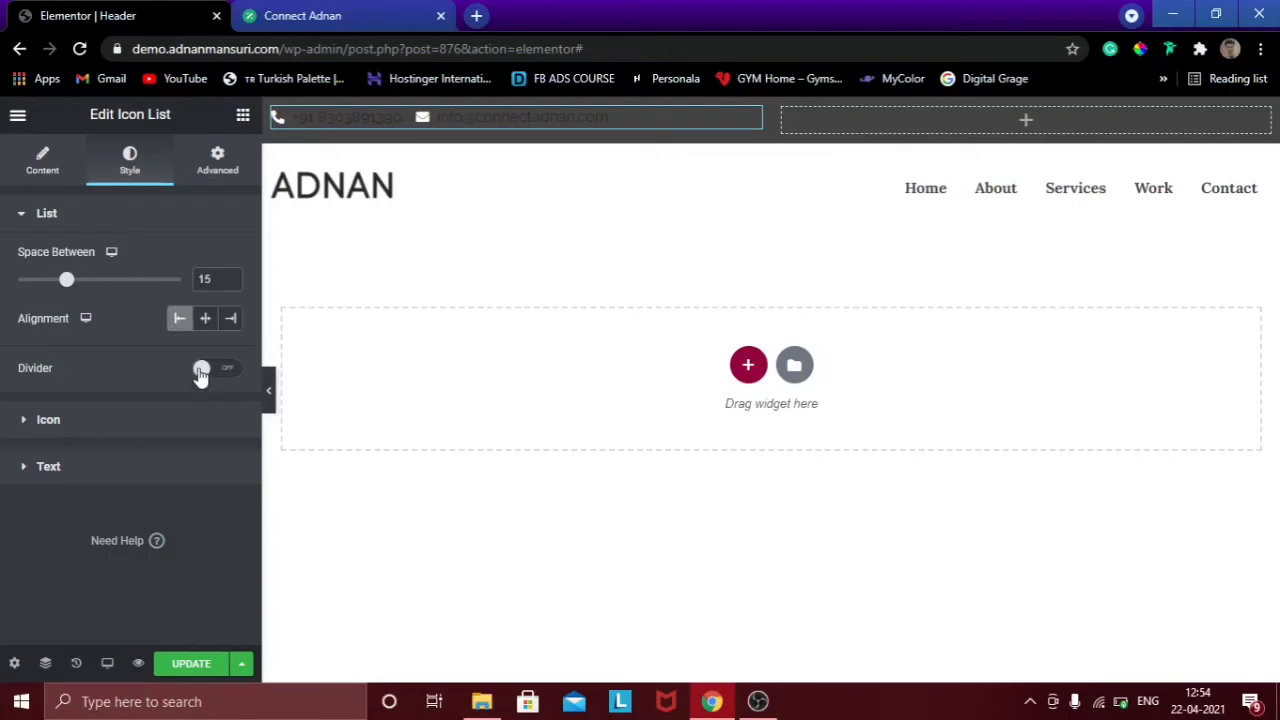
left_click(201, 370)
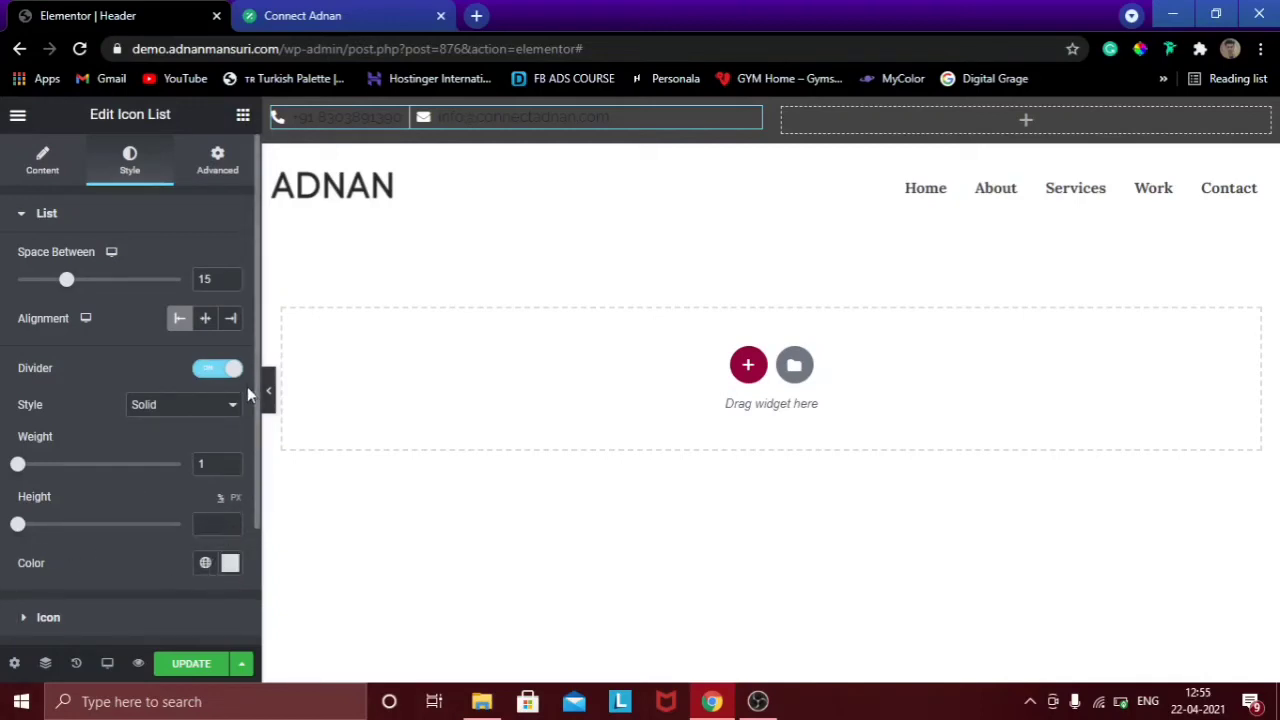
Set the divider colour to the white Primary global colour.
scroll(256, 358, "down", 1)
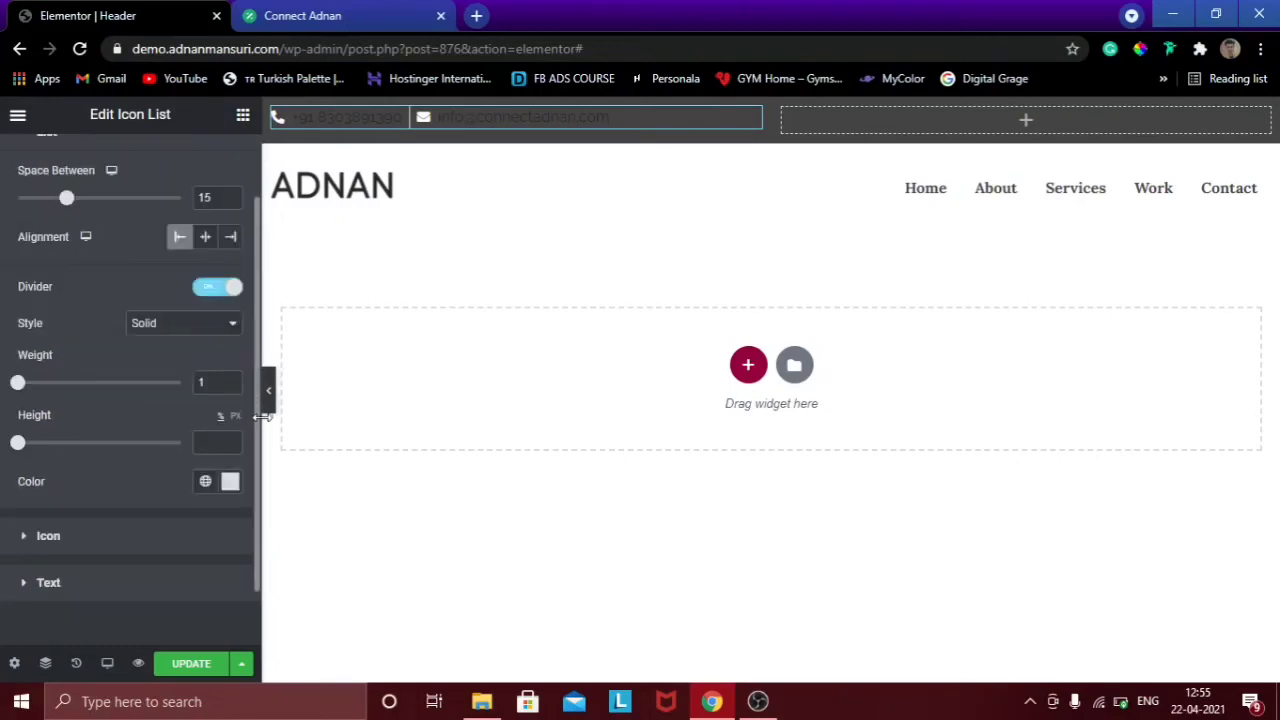
left_click(205, 479)
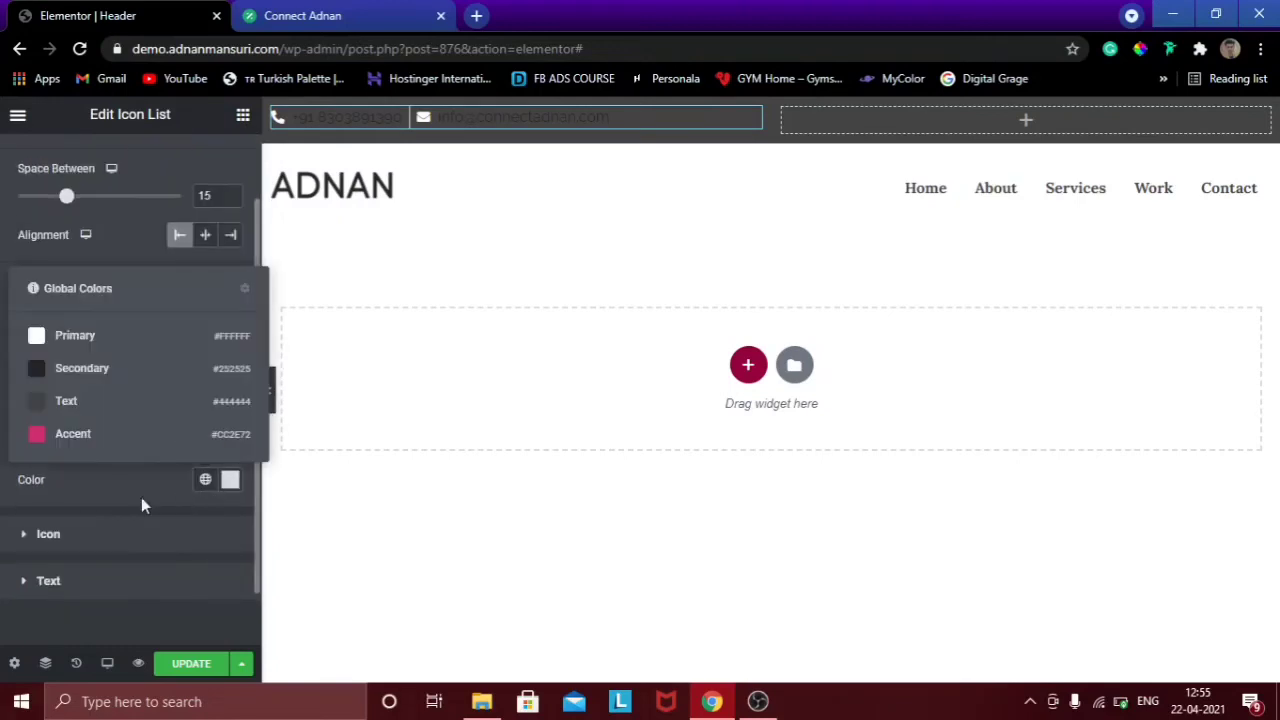
left_click(87, 343)
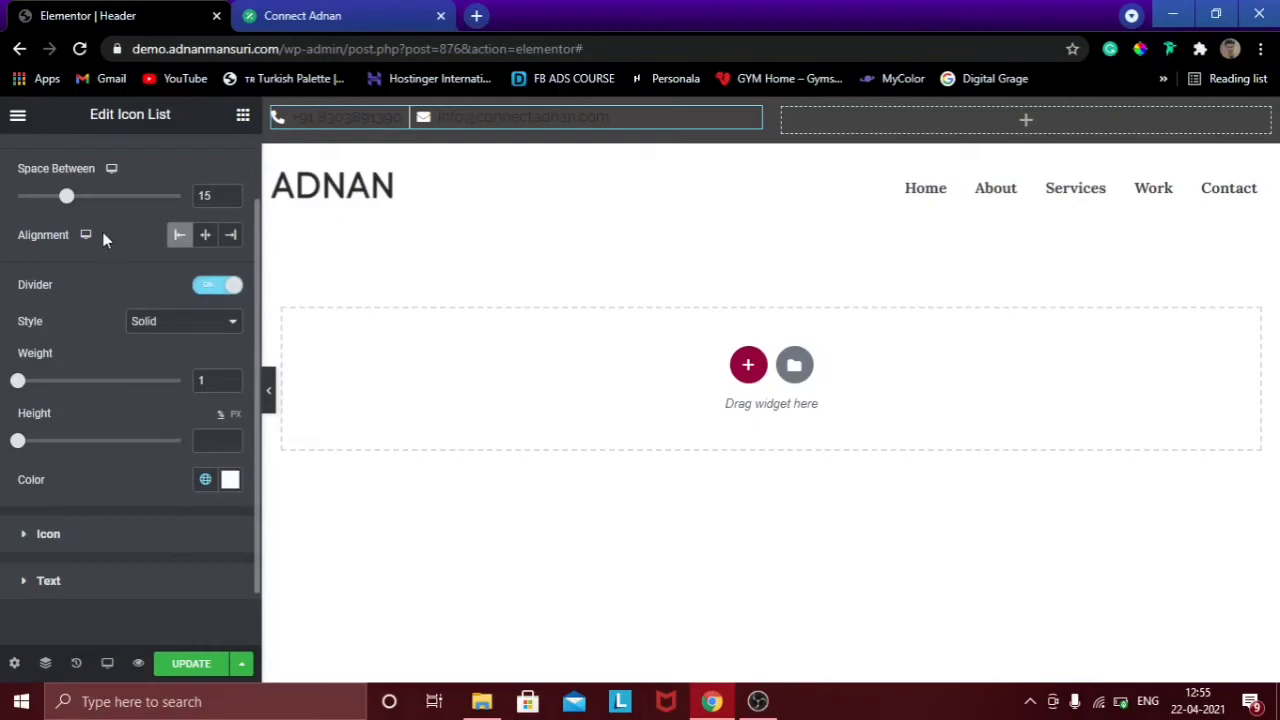
scroll(256, 323, "down", 1)
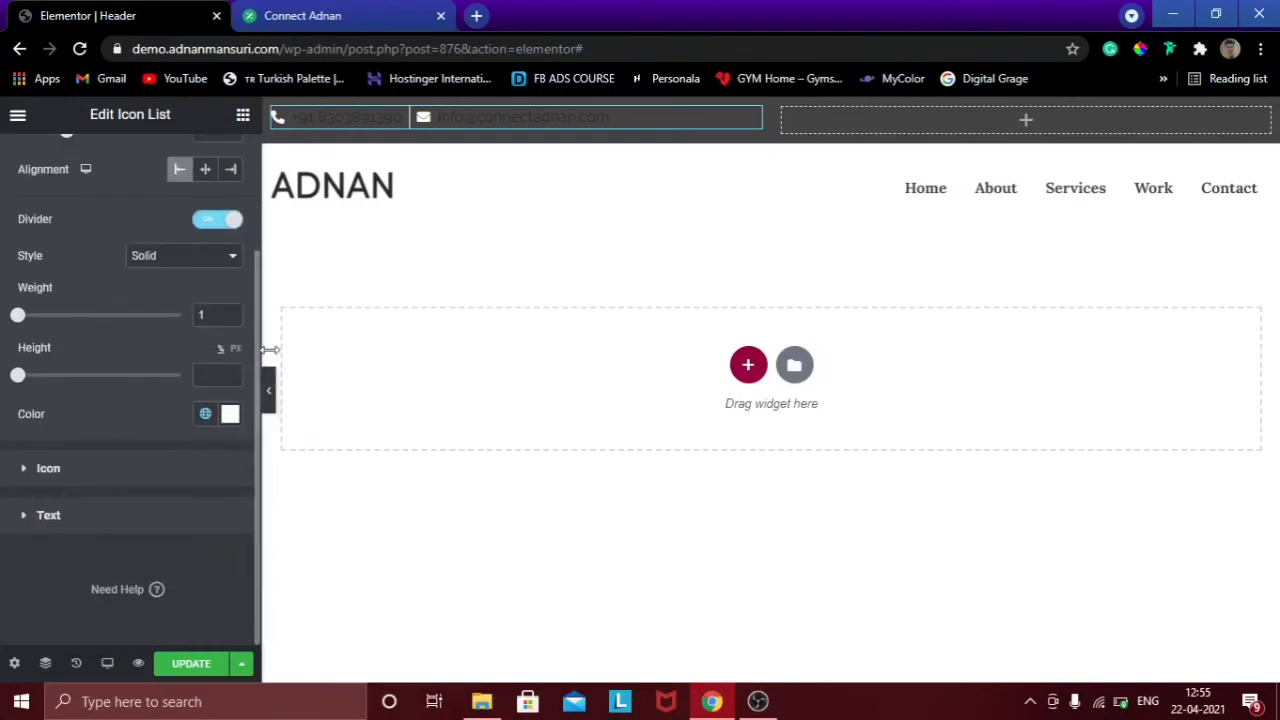
left_click(50, 470)
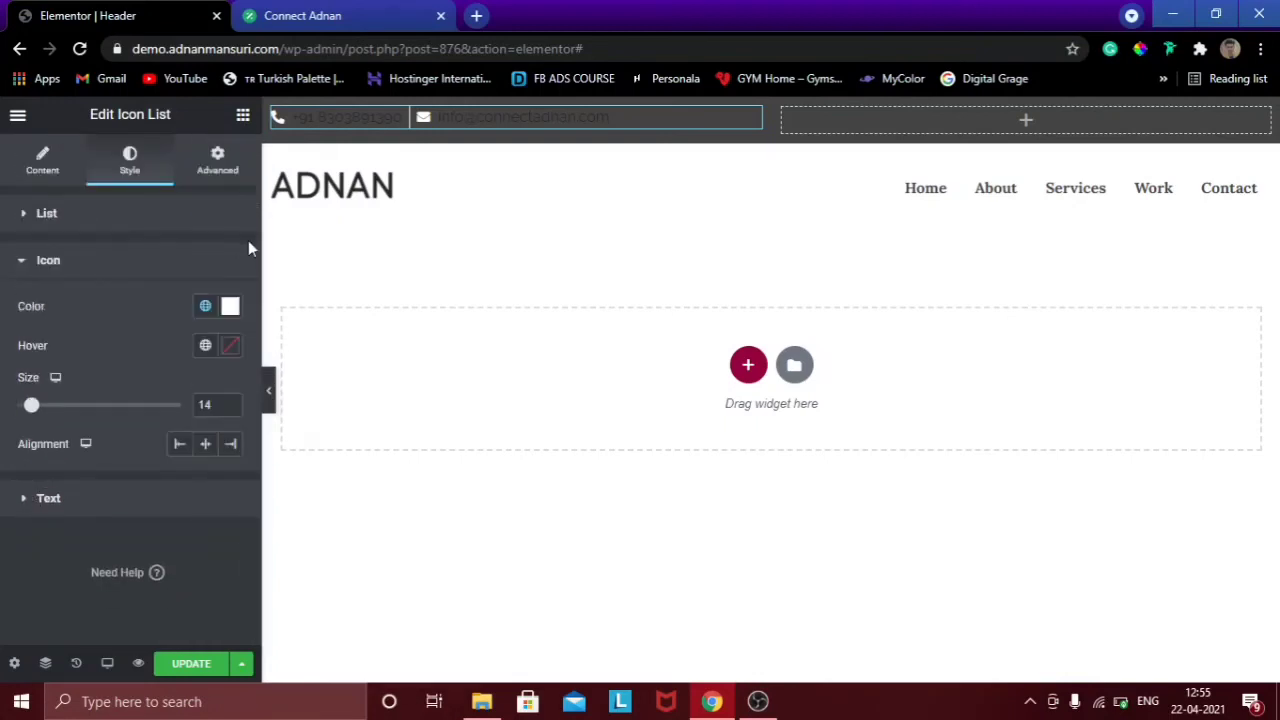
Make the list icons the pink Accent colour and the contact text white Primary.
left_click(205, 308)
left_click(93, 495)
left_click(116, 263)
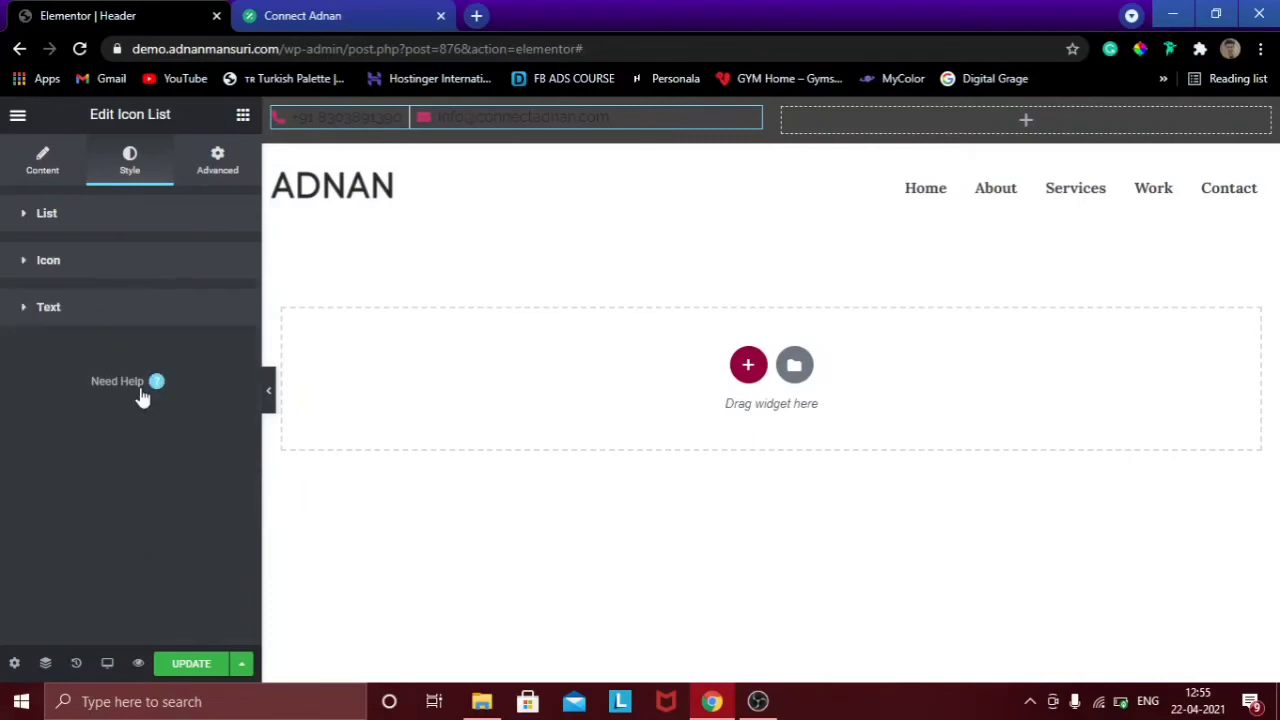
left_click(126, 322)
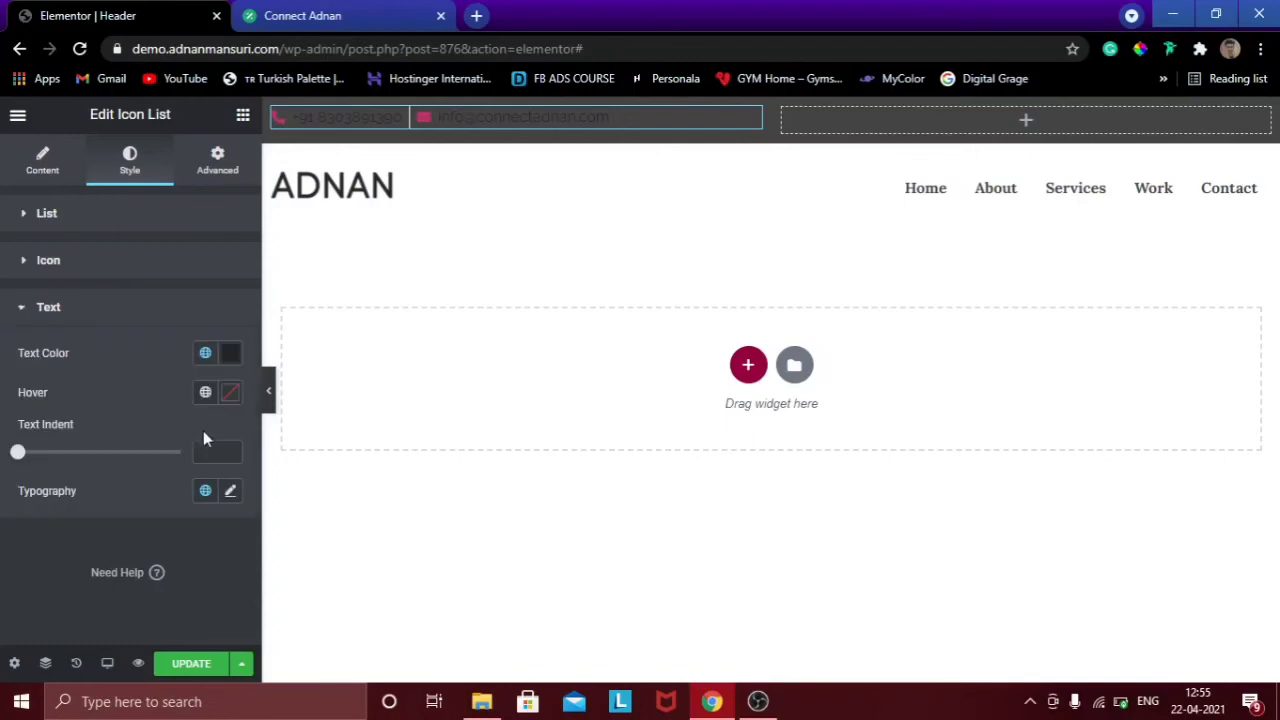
left_click(205, 352)
left_click(106, 439)
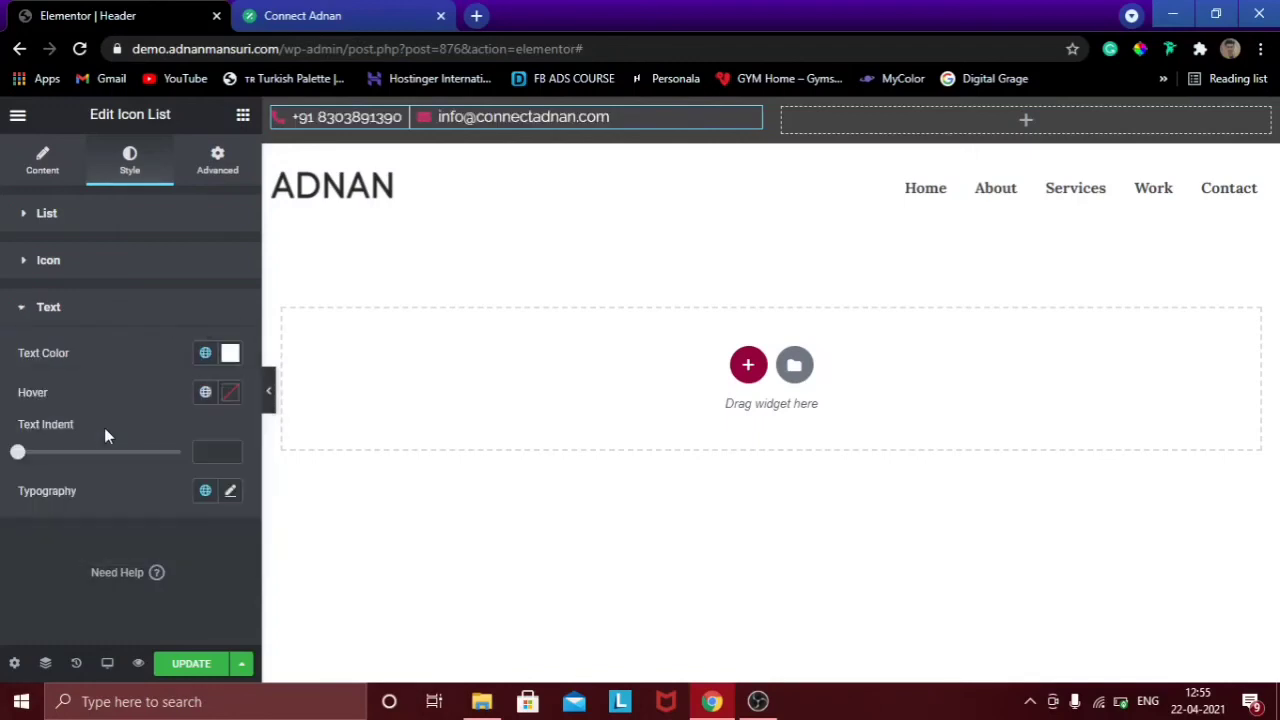
Set the contact text typography to Montserrat at size 14.
left_click(232, 492)
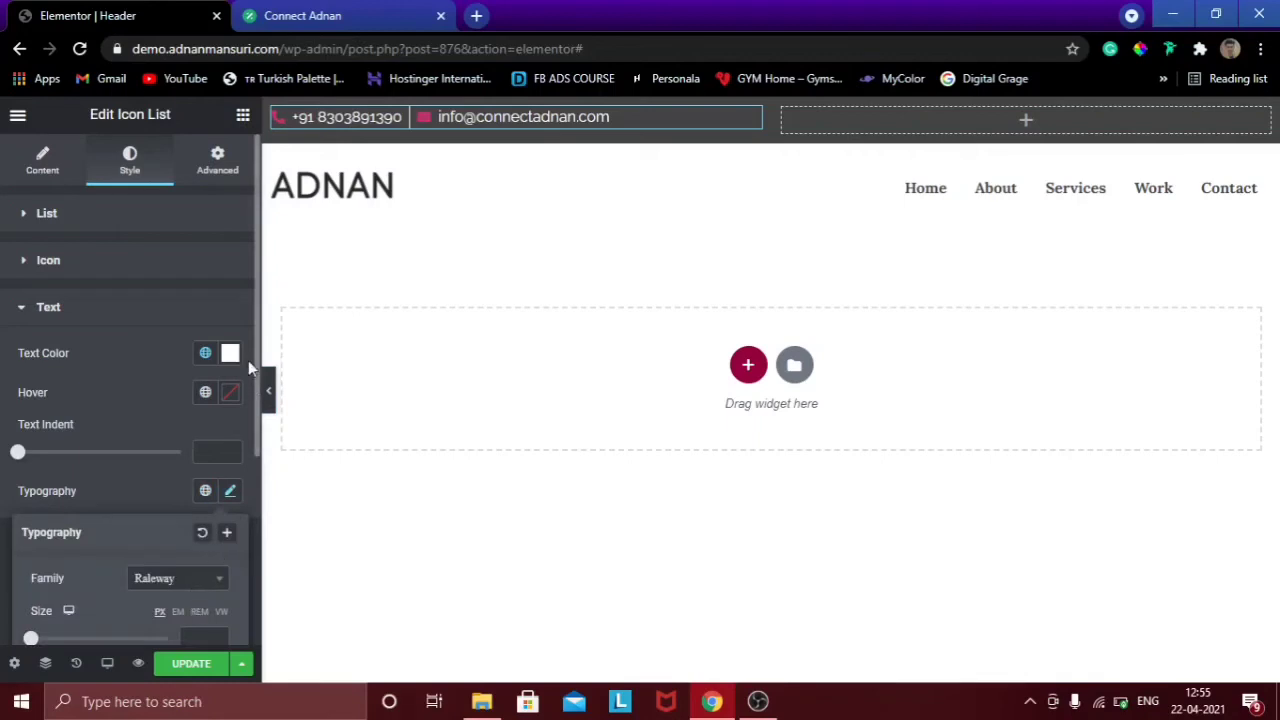
scroll(256, 376, "down", 1)
scroll(258, 373, "down", 3)
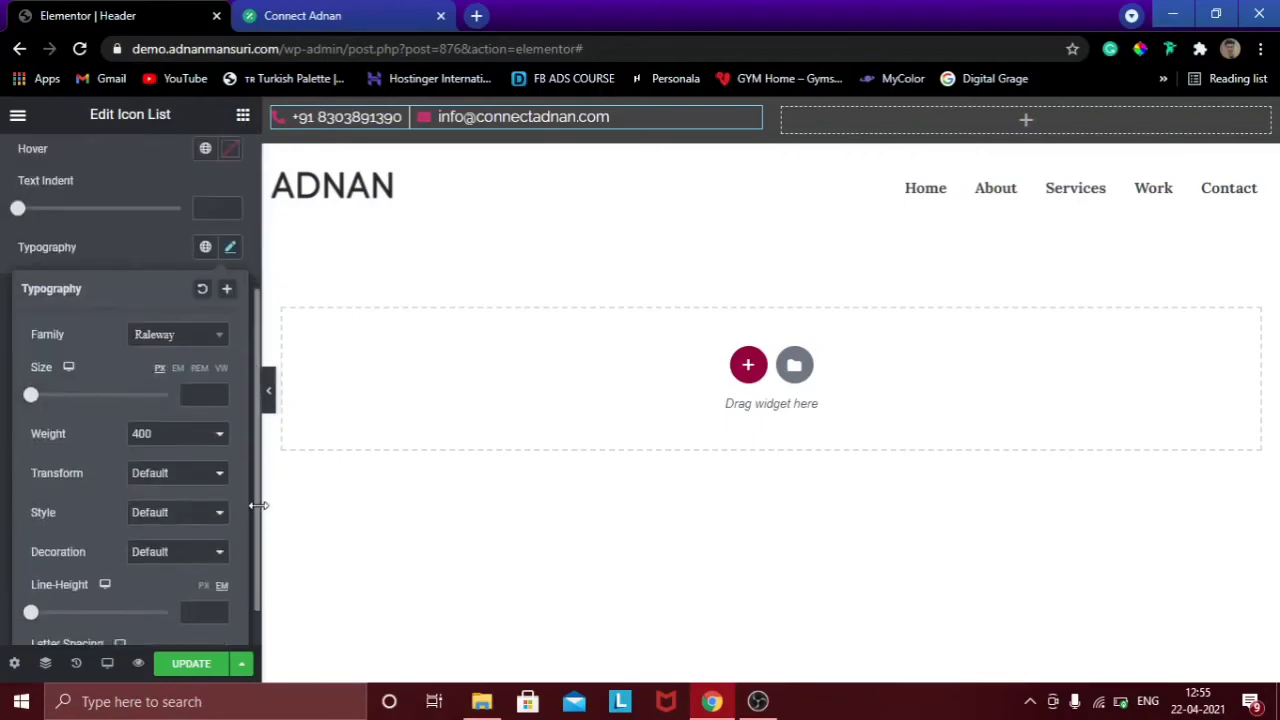
left_click(229, 227)
left_click(229, 227)
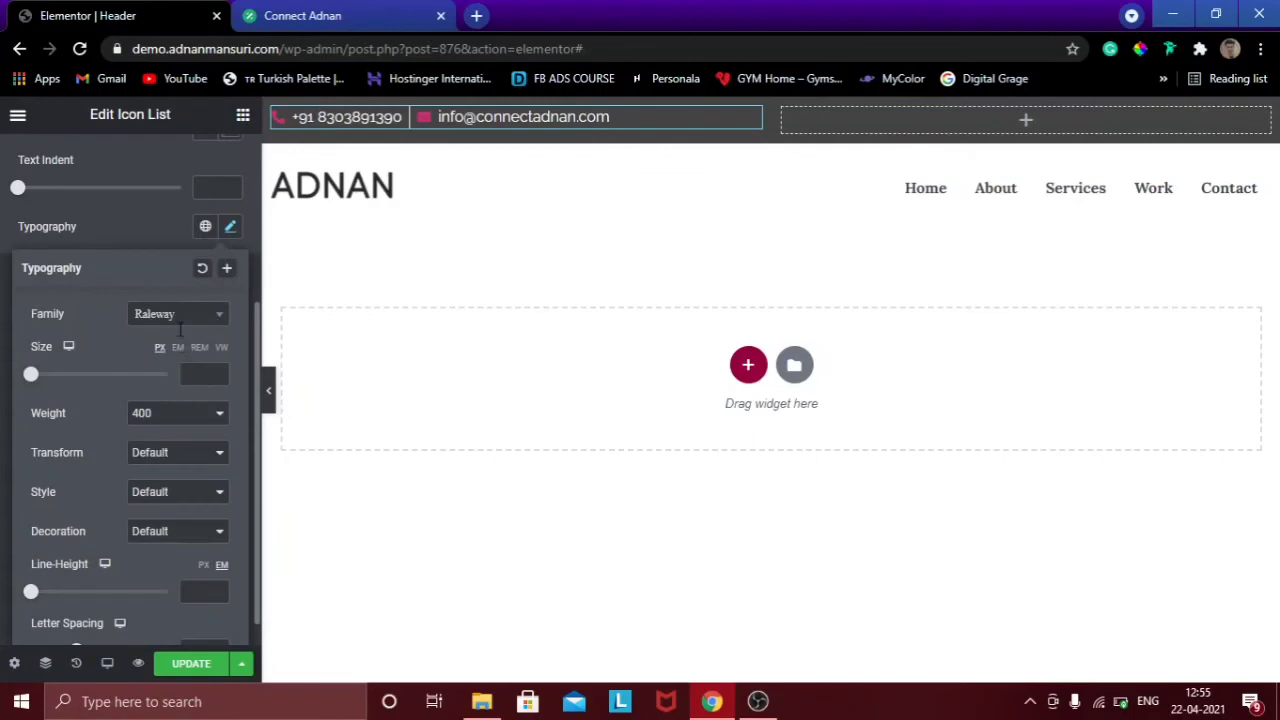
left_click(178, 316)
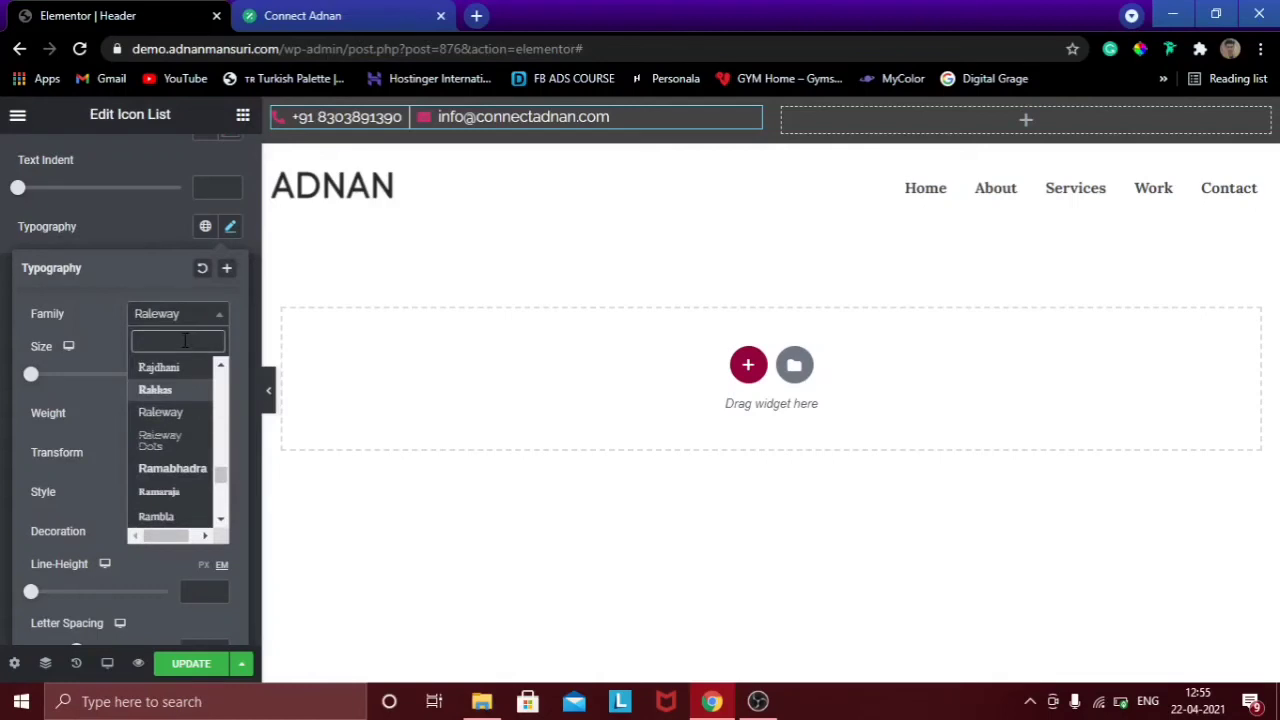
type("monts")
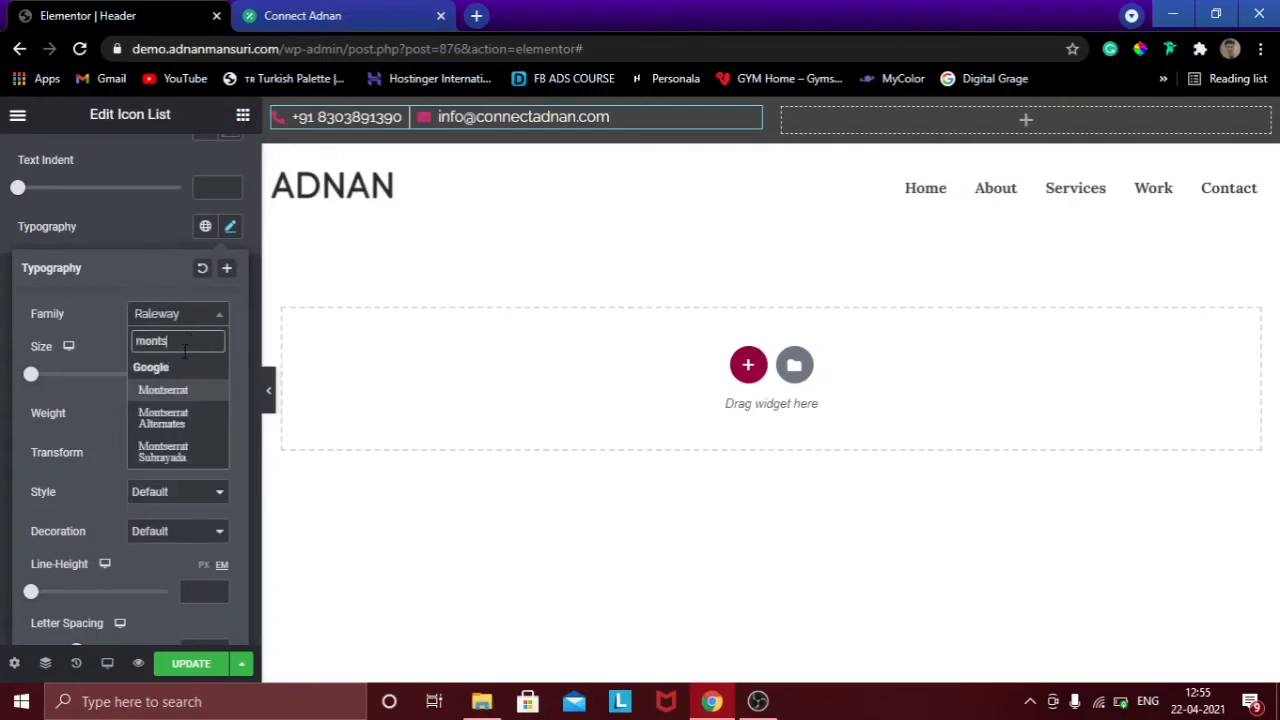
left_click(163, 390)
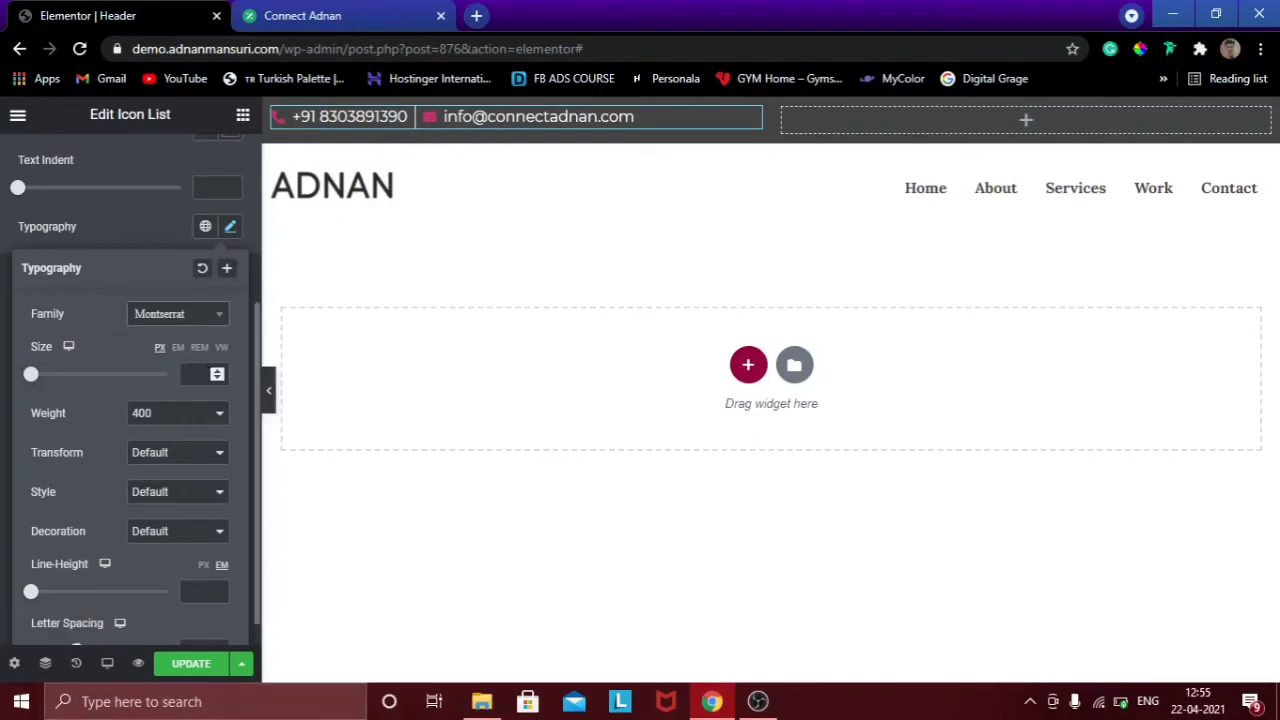
left_click(201, 376)
type("14")
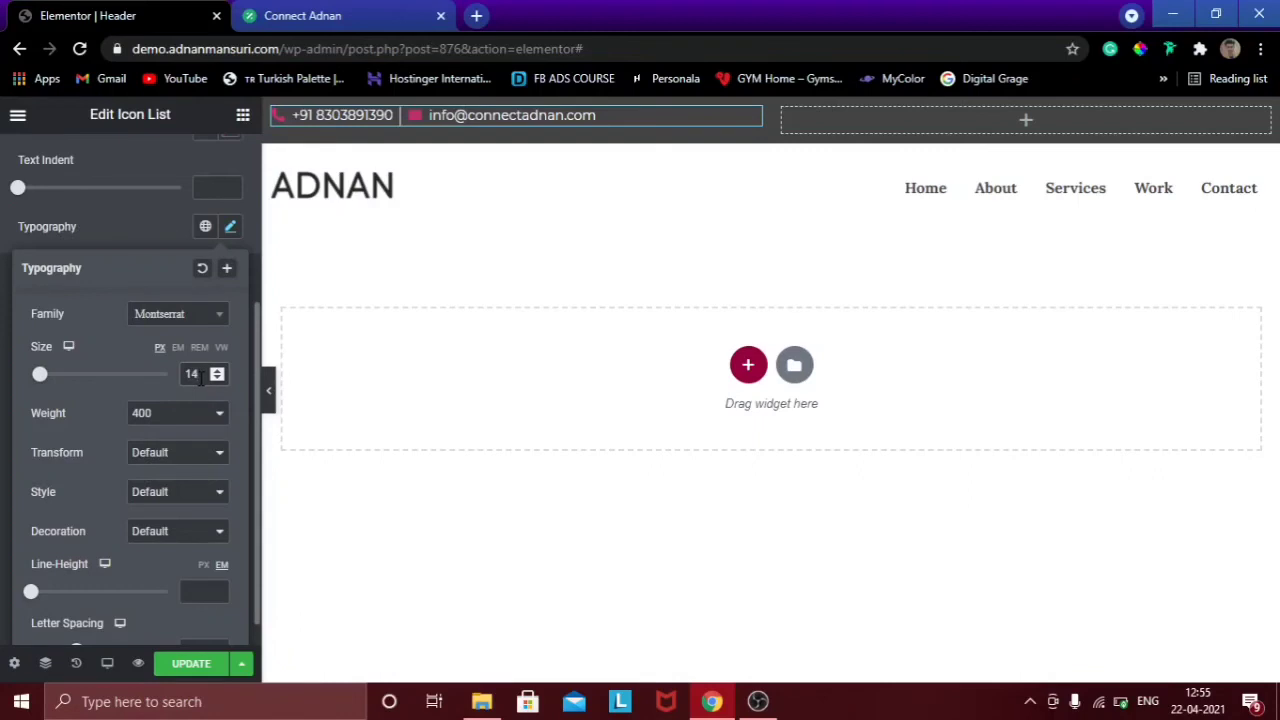
Preview the header without the panel and save the changes with UPDATE.
left_click(270, 398)
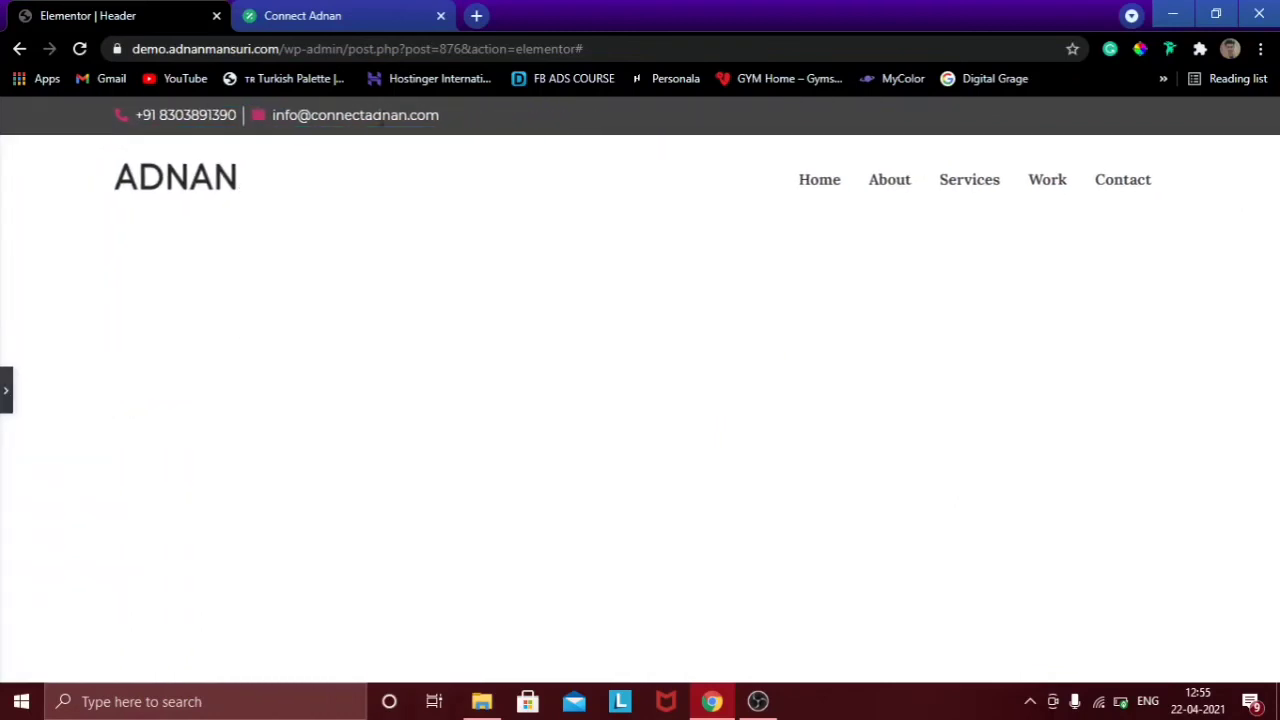
left_click(6, 388)
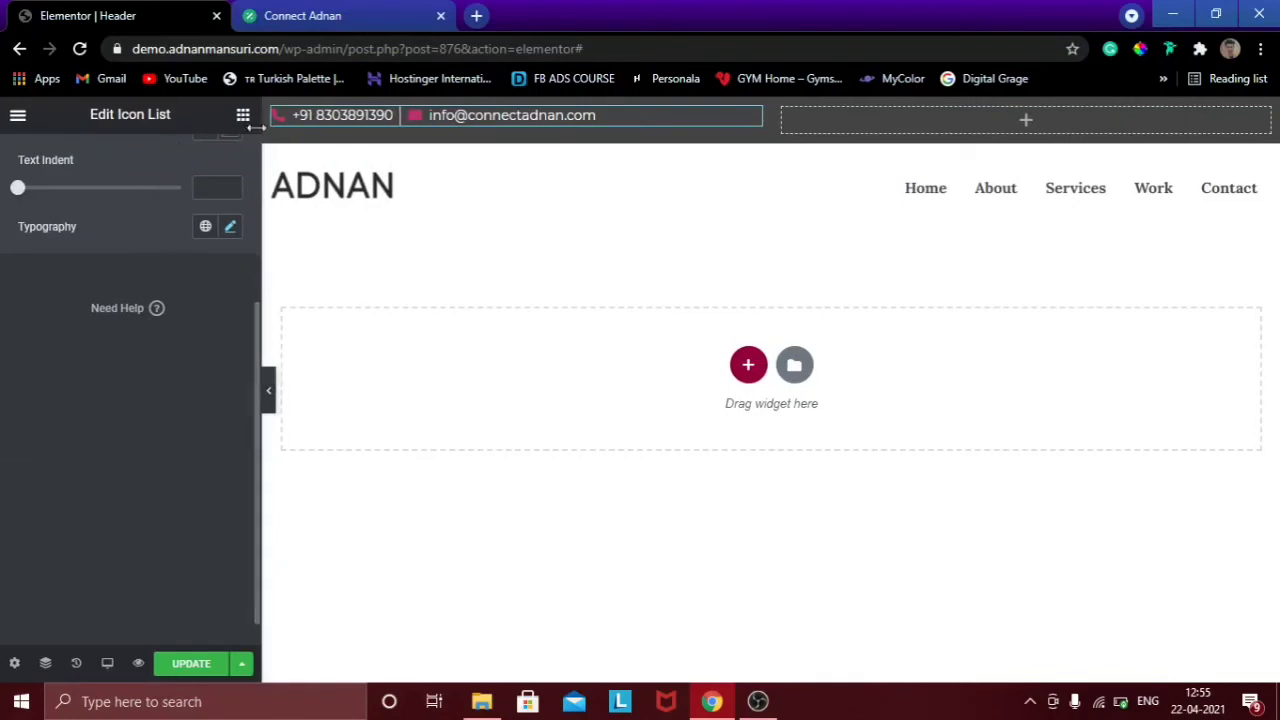
left_click(183, 672)
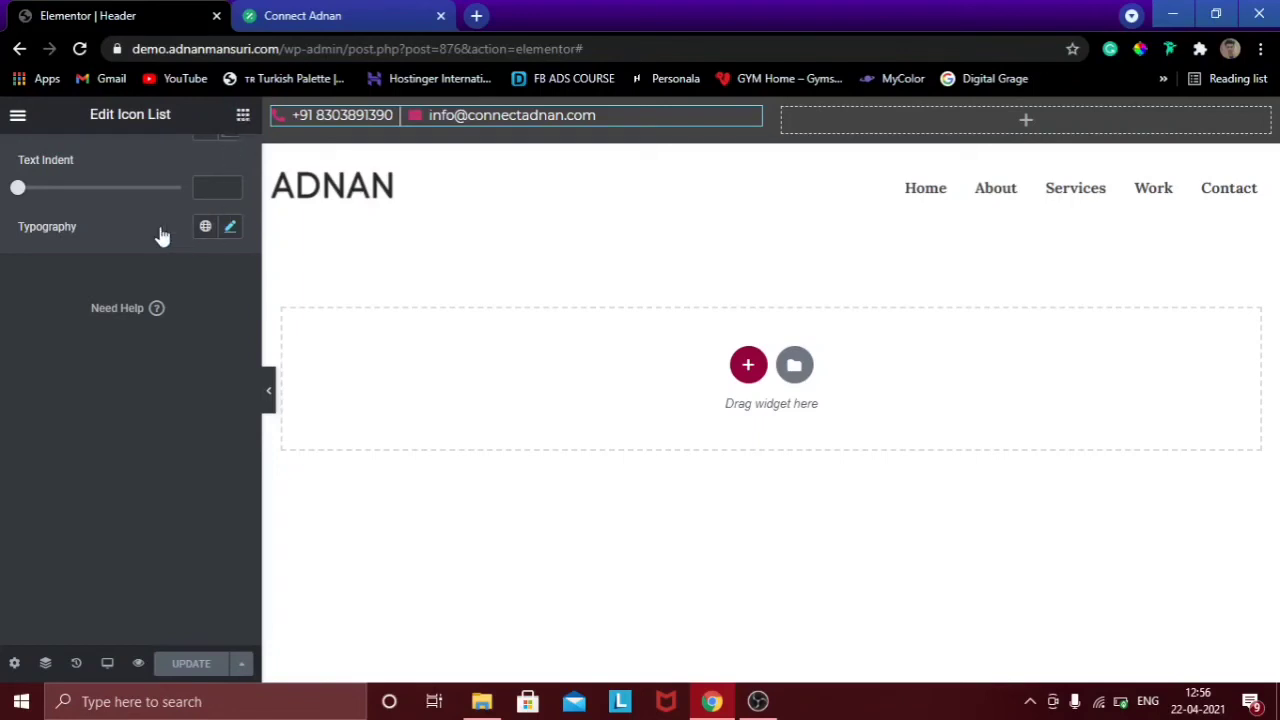
left_click(242, 115)
Drop a Social Icons widget into the right column, with Circle shape and Right alignment.
type("soc")
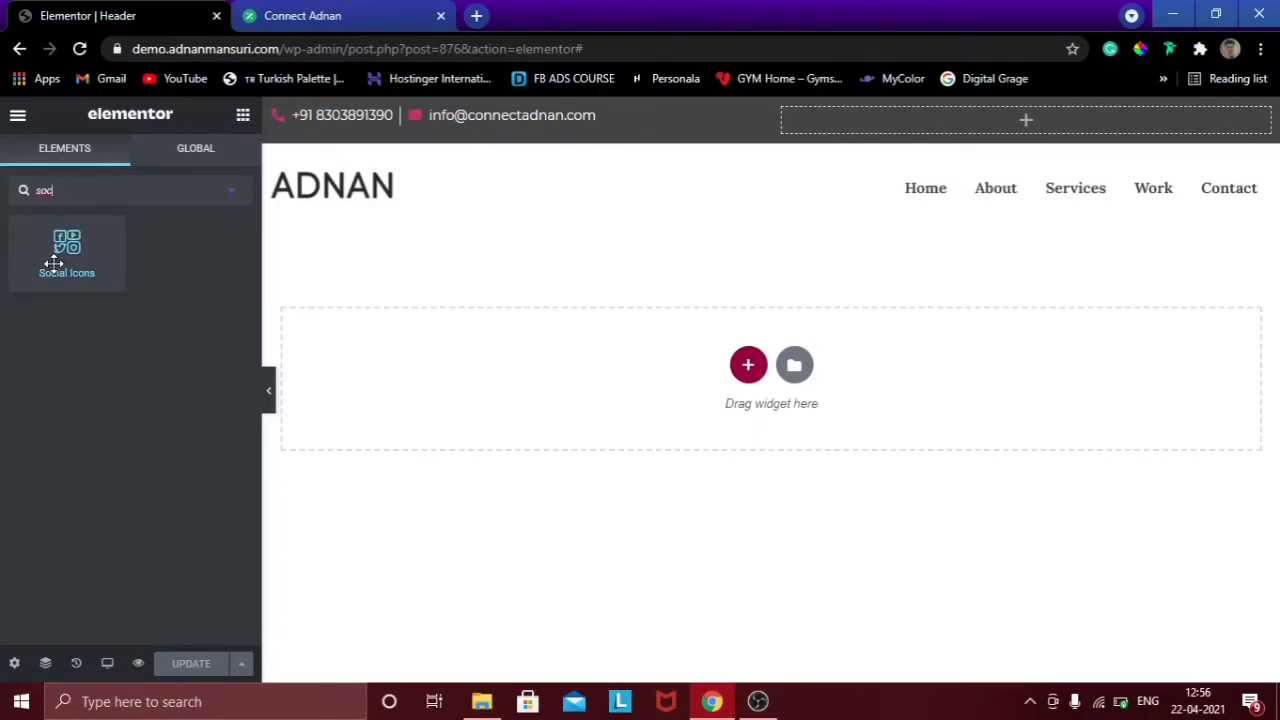
left_click_drag(53, 263, 905, 118)
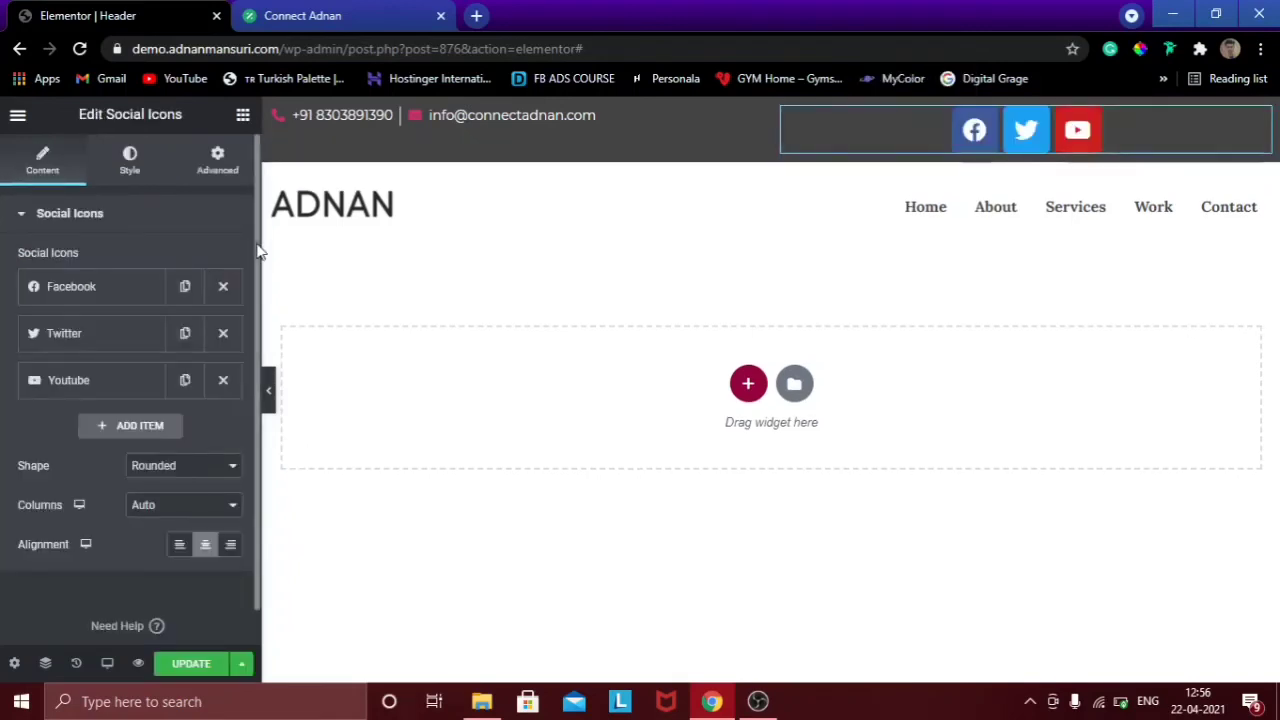
scroll(182, 440, "down", 1)
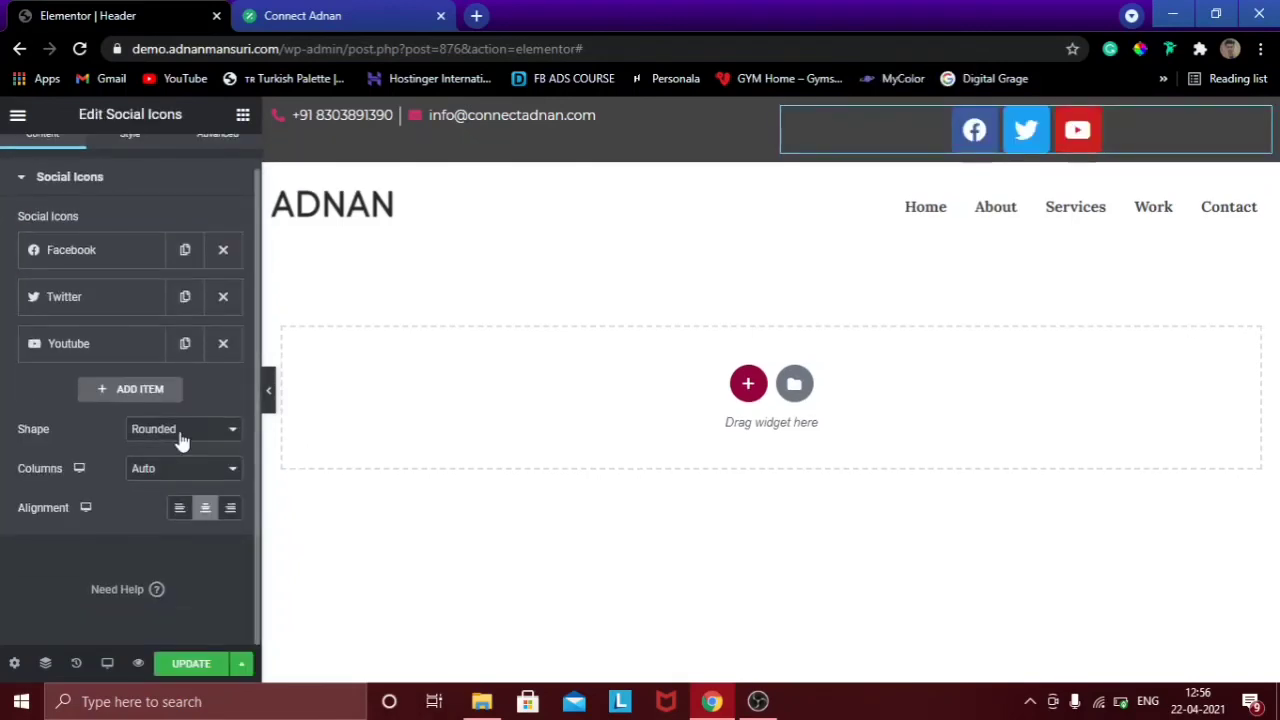
left_click(182, 432)
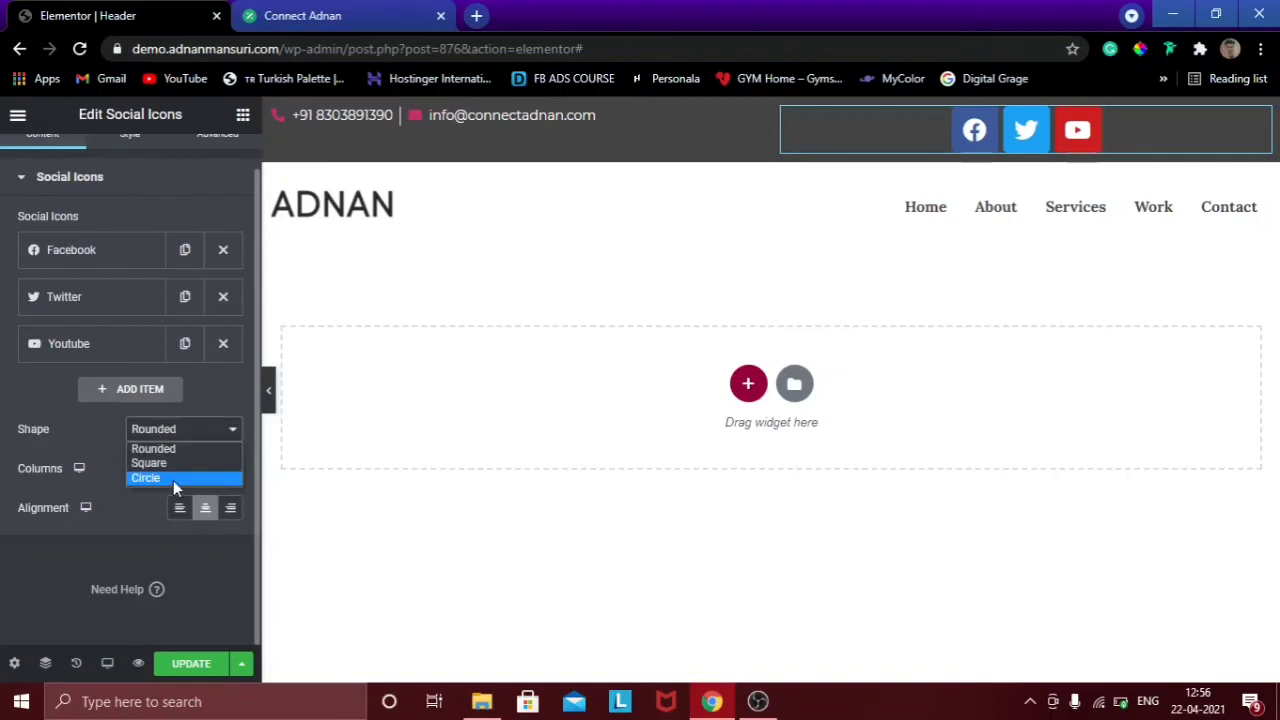
left_click(173, 480)
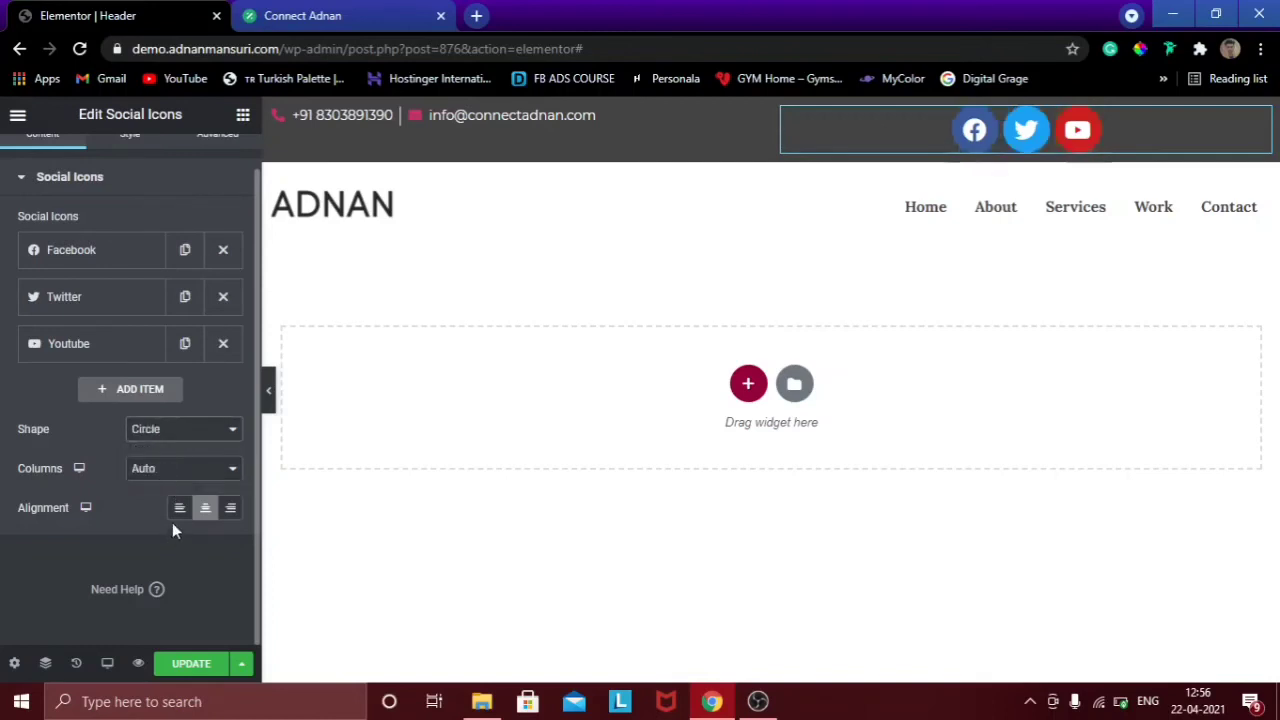
left_click(232, 512)
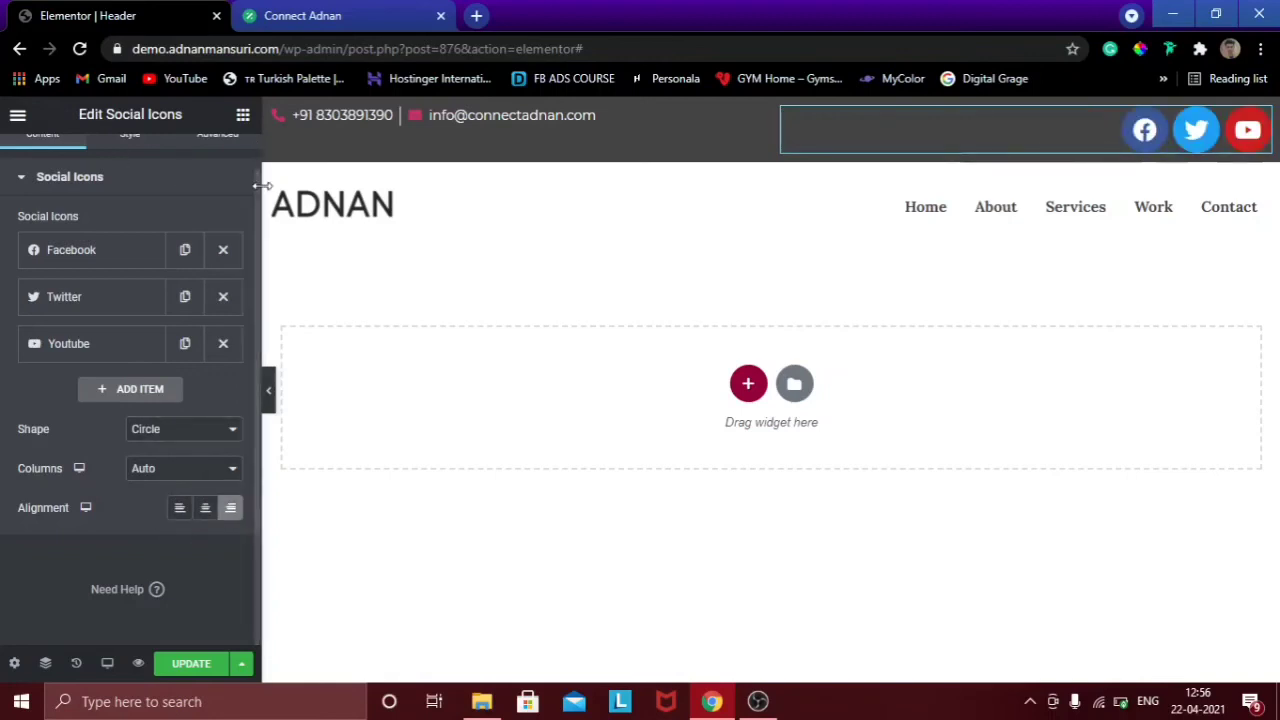
scroll(240, 190, "up", 1)
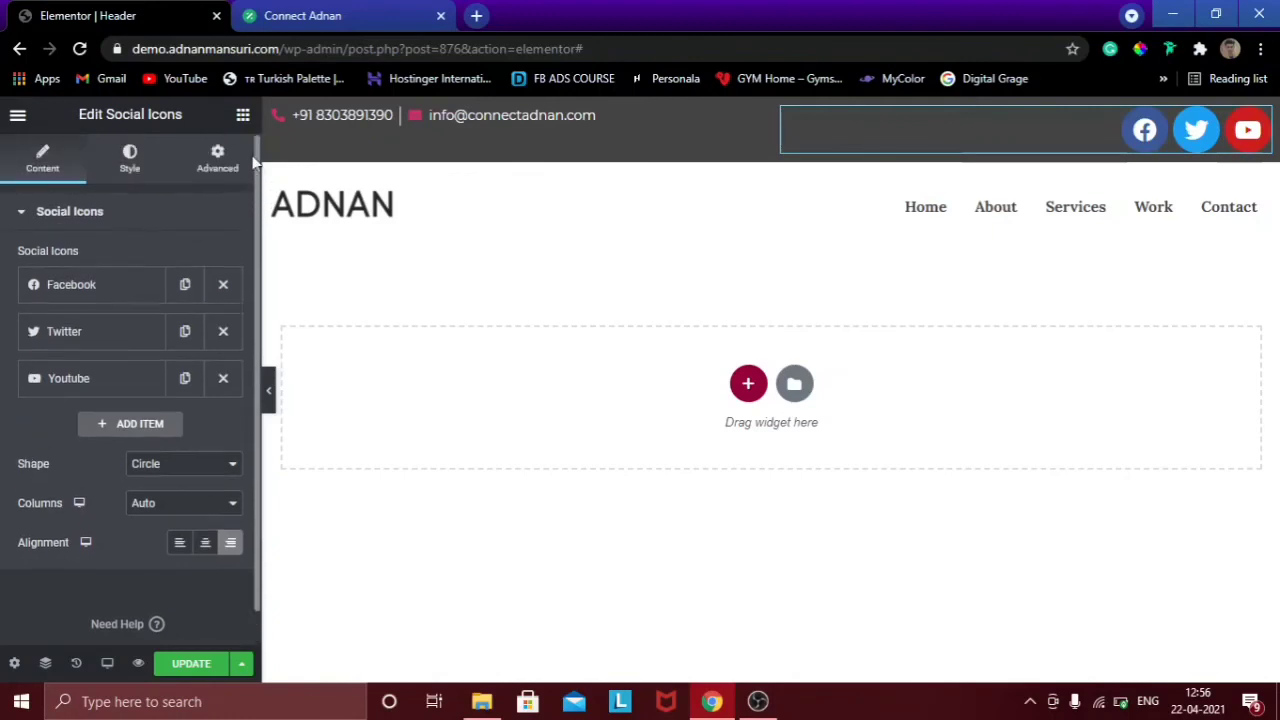
Set the social icon size to 16 and preview the result.
left_click(132, 165)
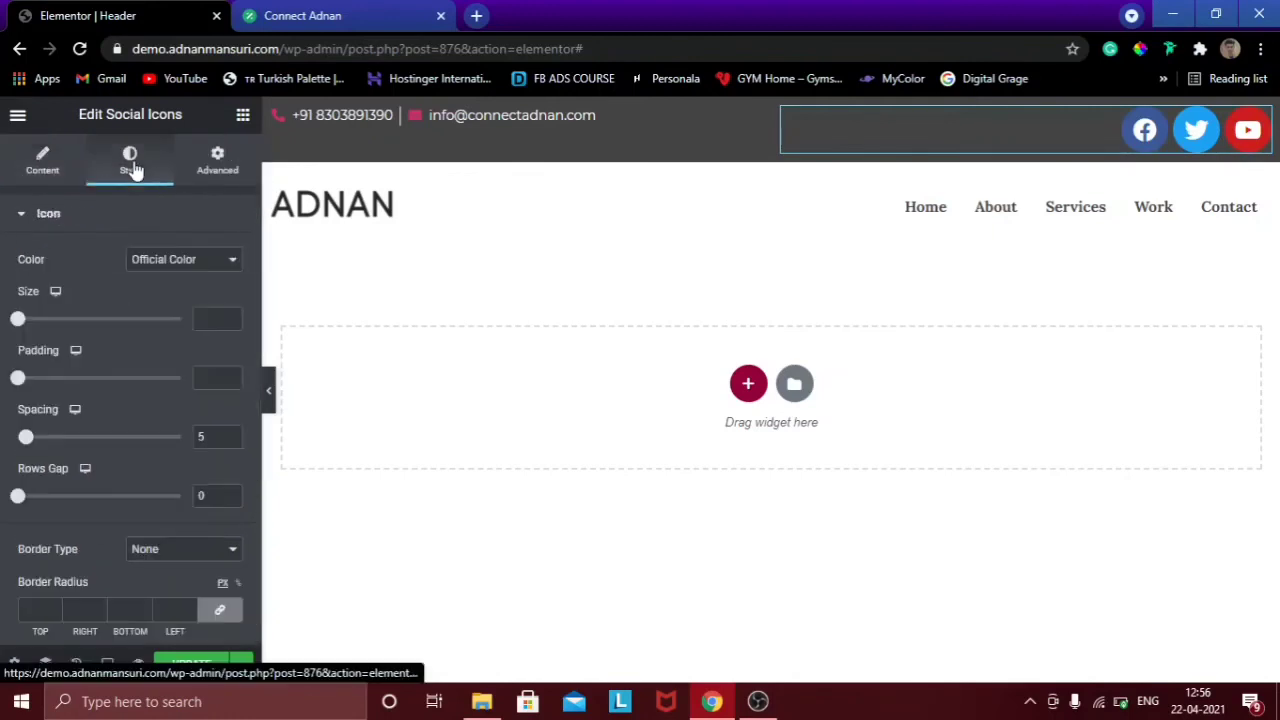
left_click_drag(19, 319, 23, 319)
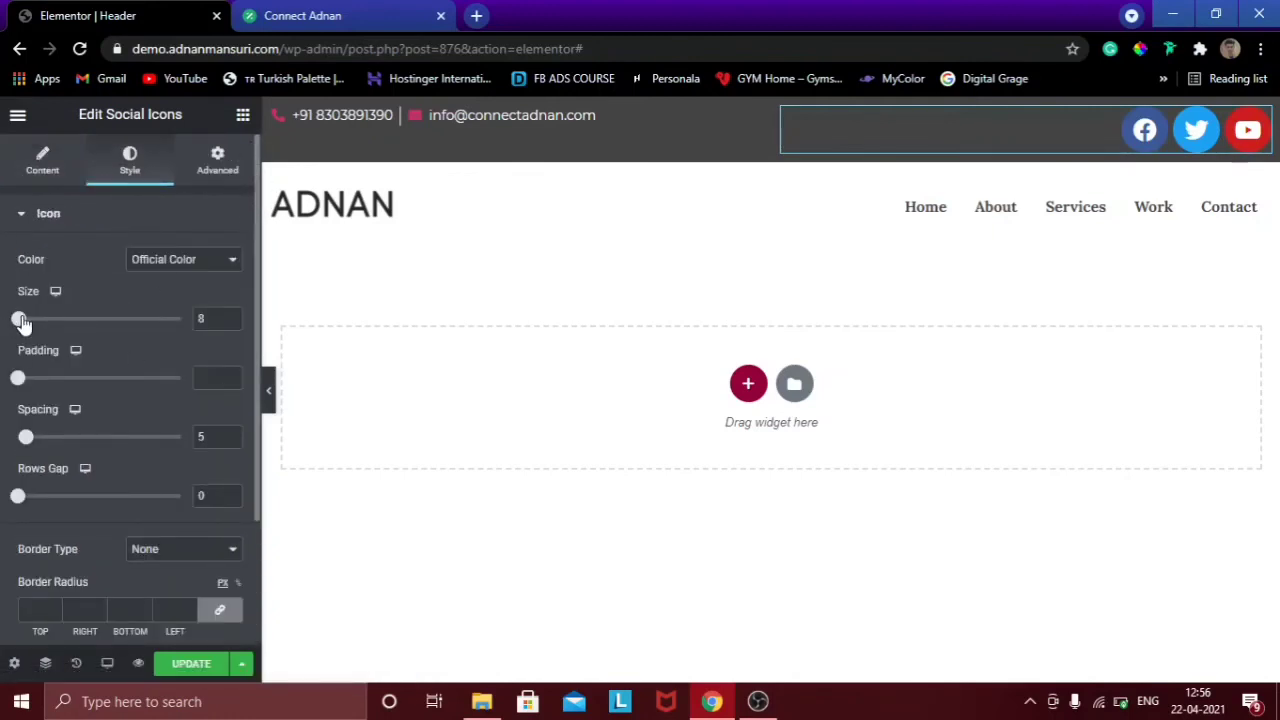
left_click(230, 316)
left_click(230, 315)
left_click(230, 315)
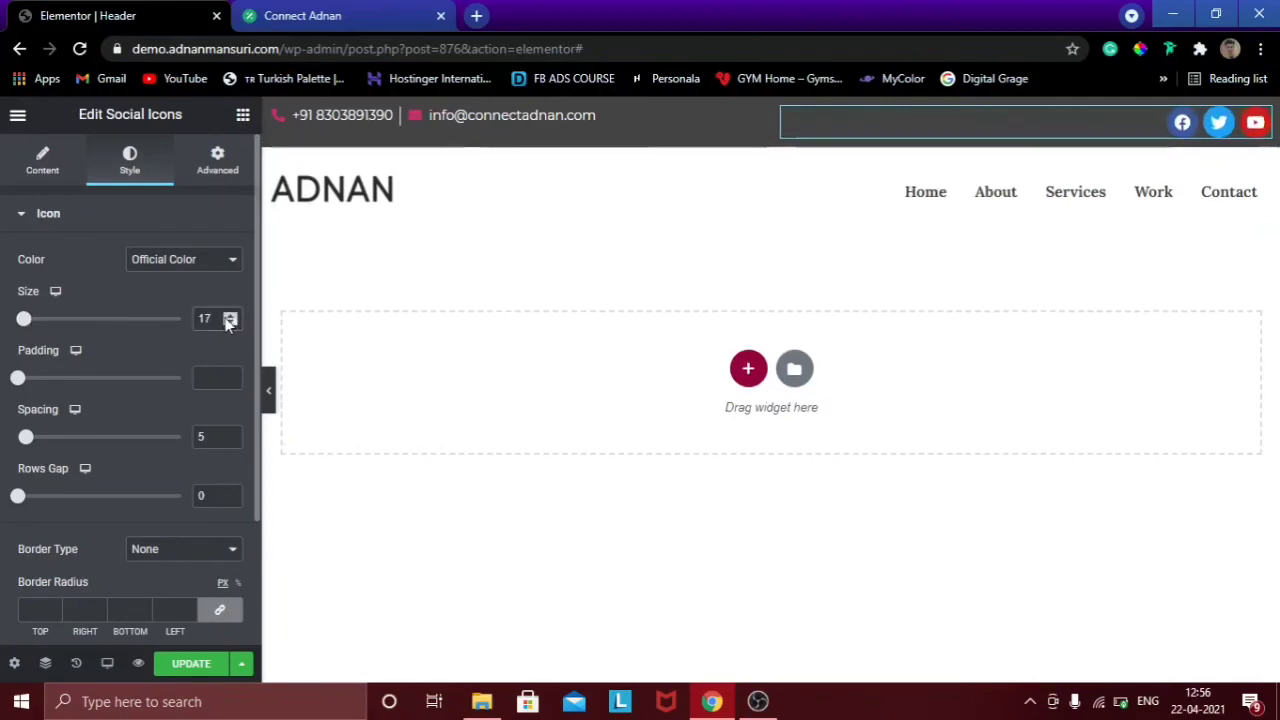
left_click(230, 315)
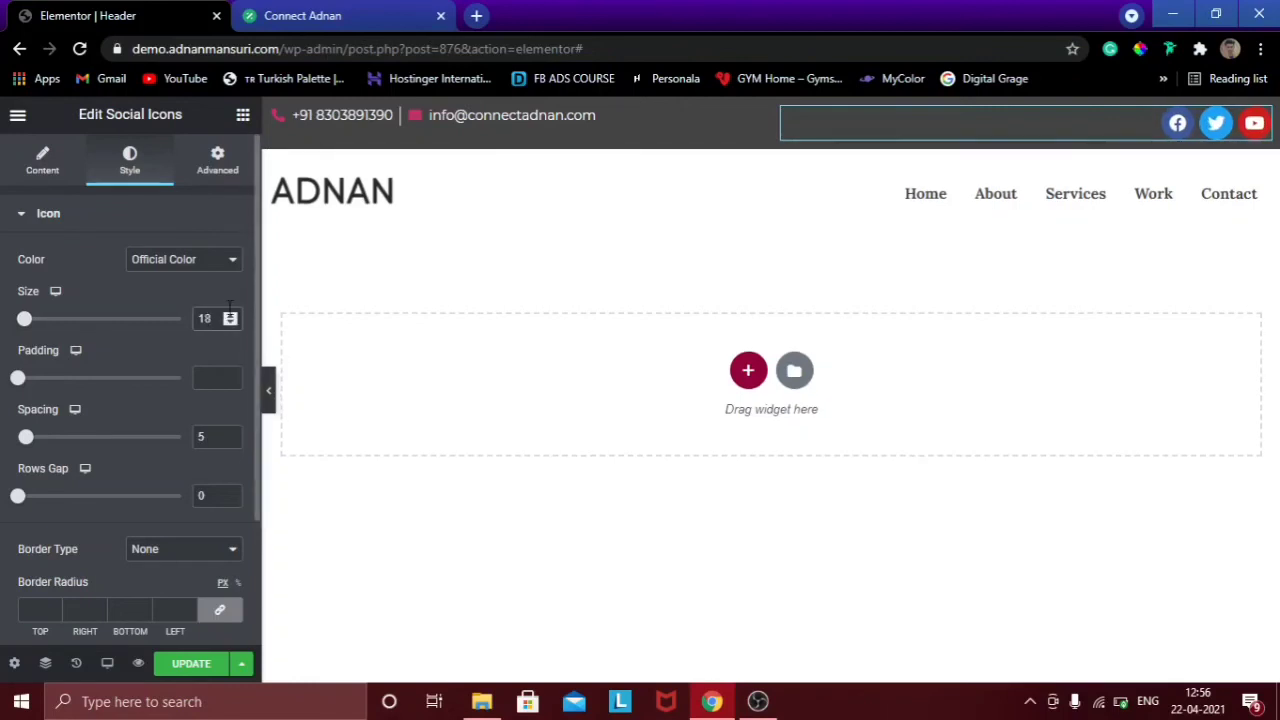
left_click(230, 322)
left_click(230, 322)
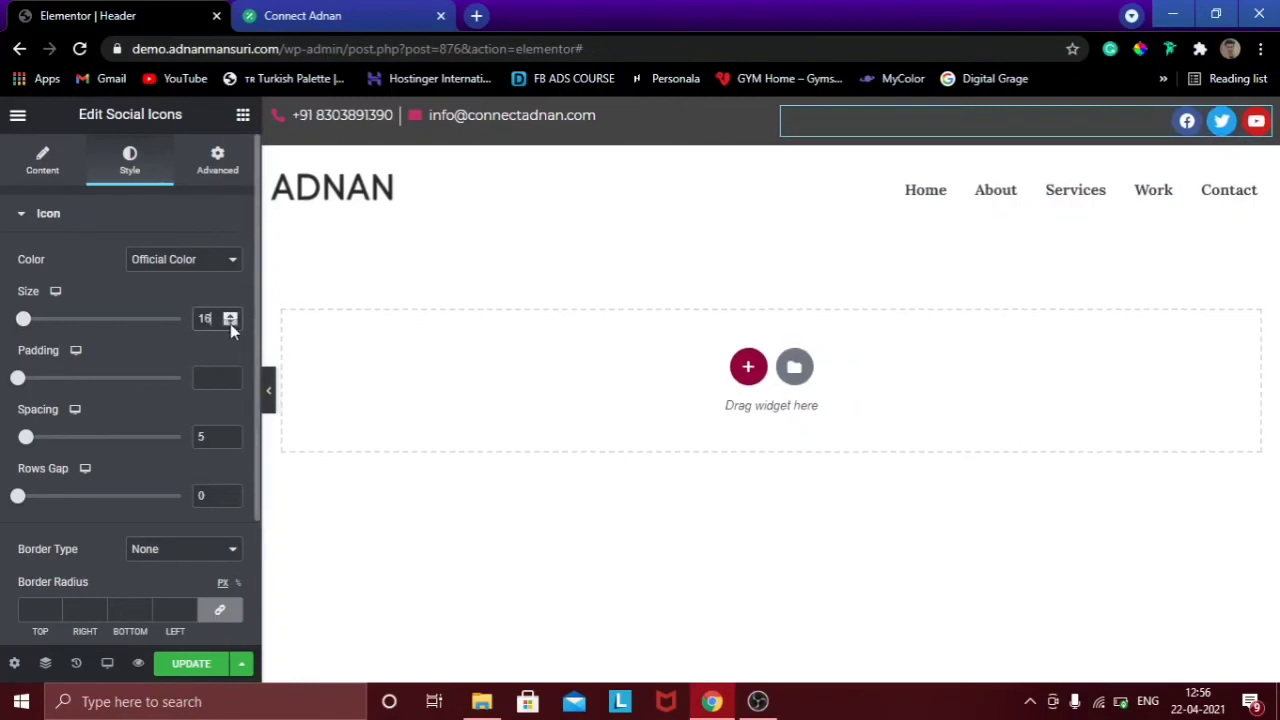
left_click(270, 400)
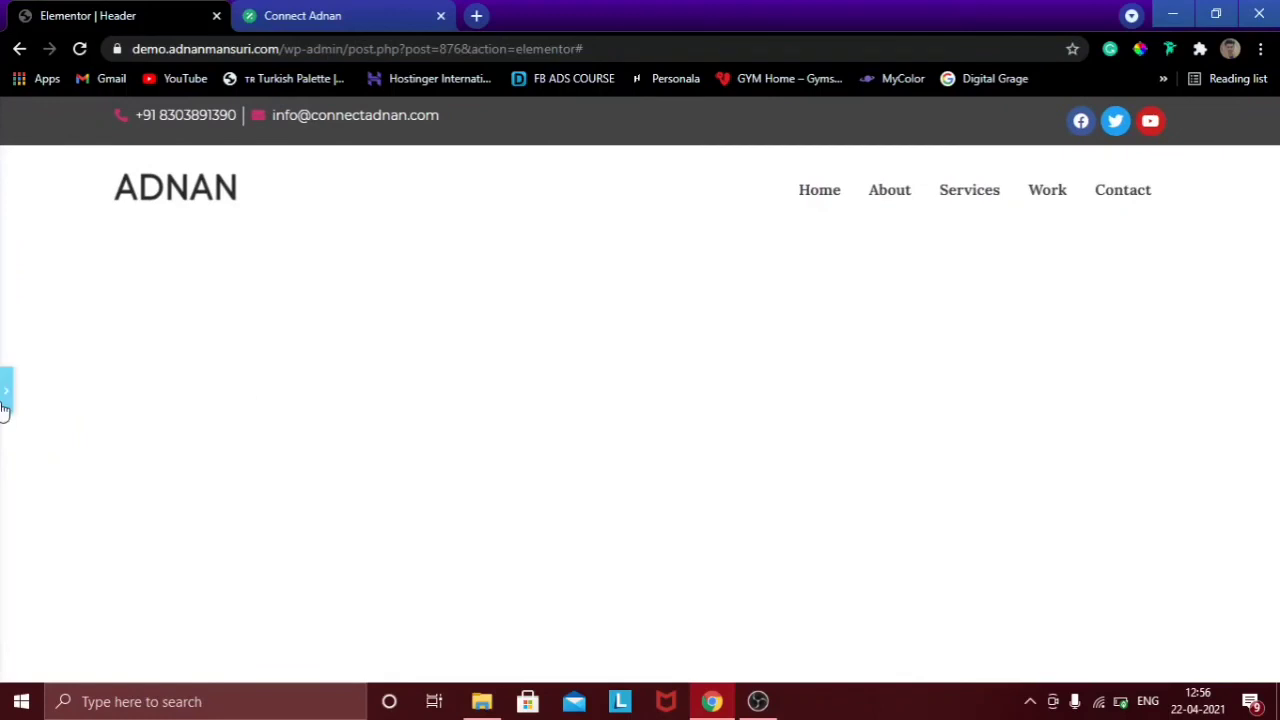
left_click(5, 392)
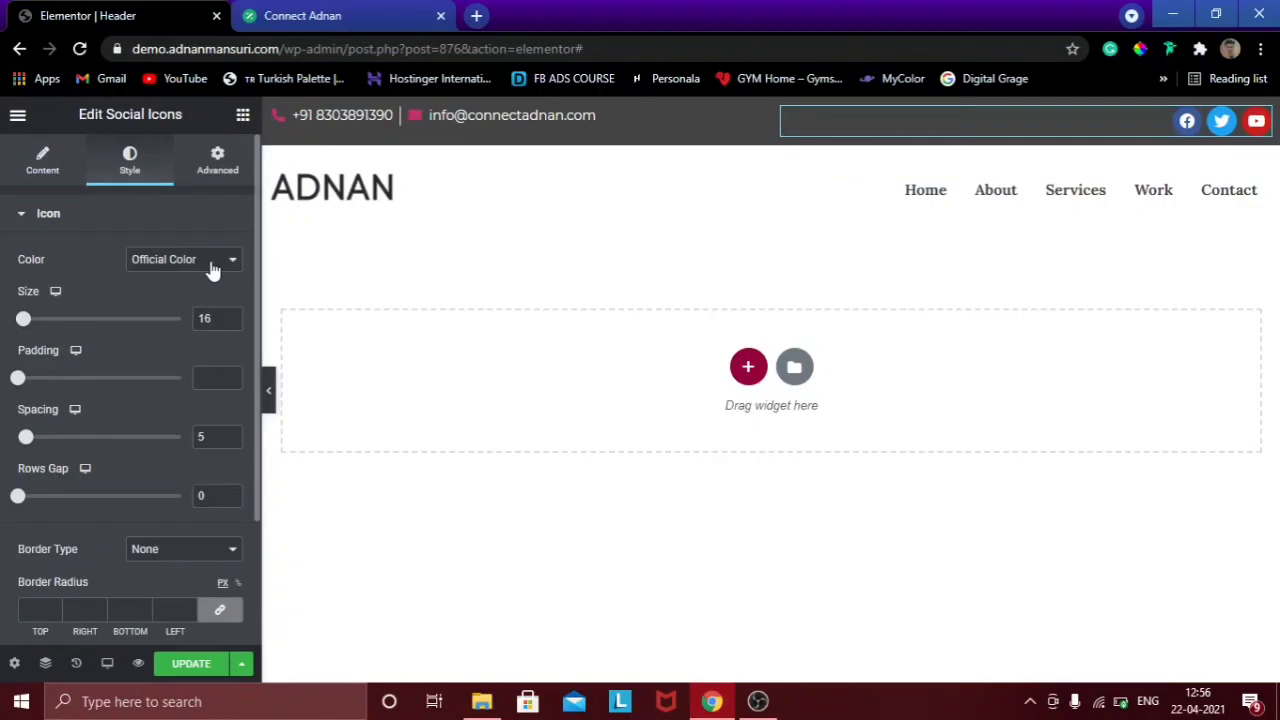
Switch the social icon colour to Custom with the pink Accent primary colour, then save and preview.
left_click(200, 268)
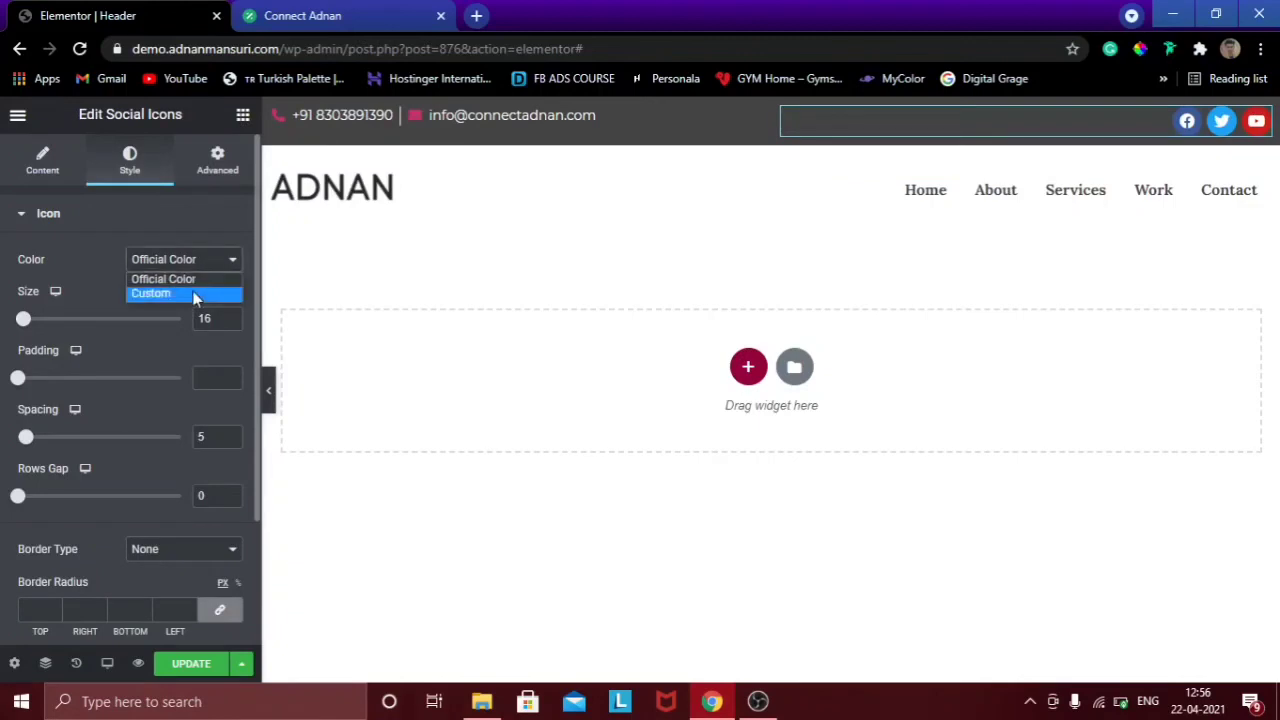
left_click(196, 295)
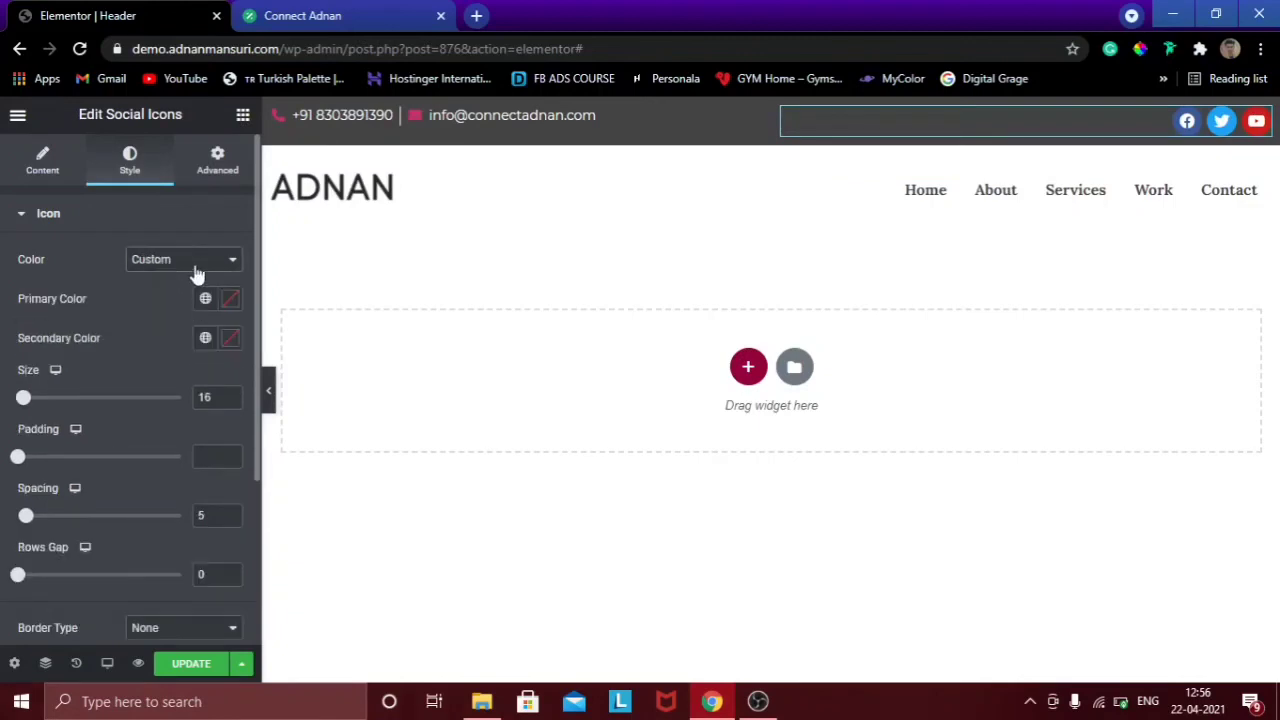
left_click(205, 299)
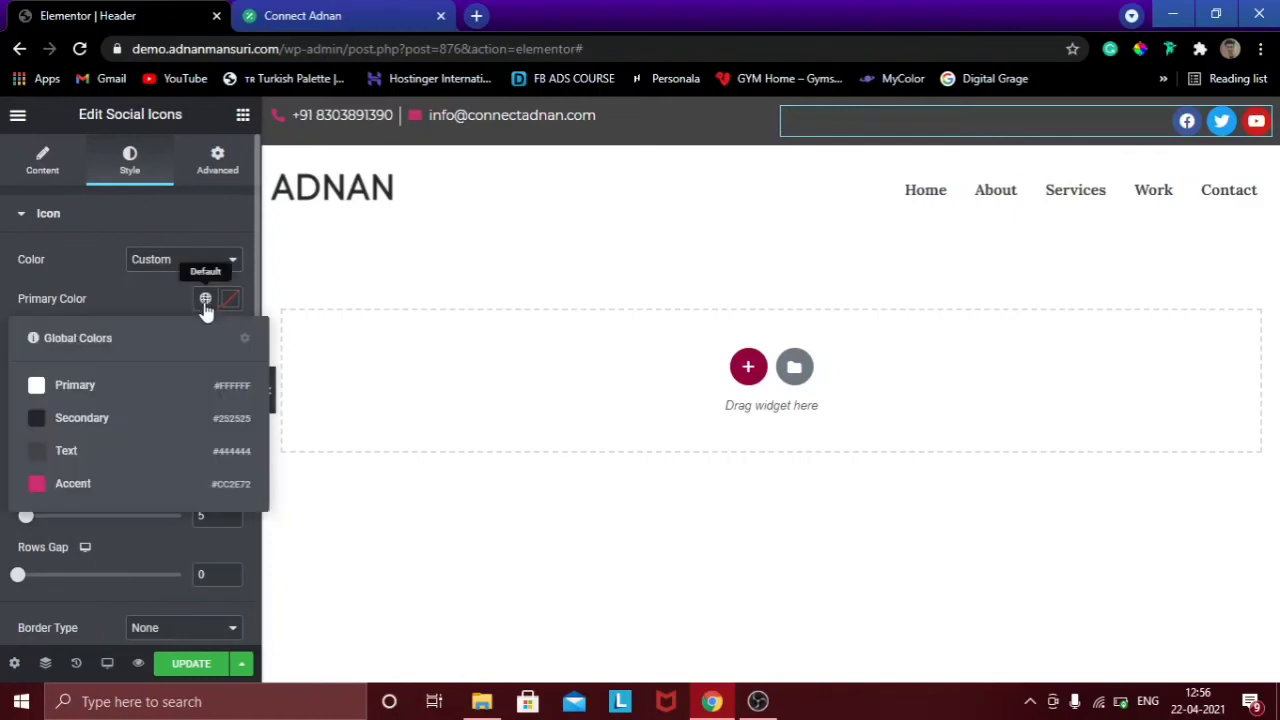
left_click(98, 484)
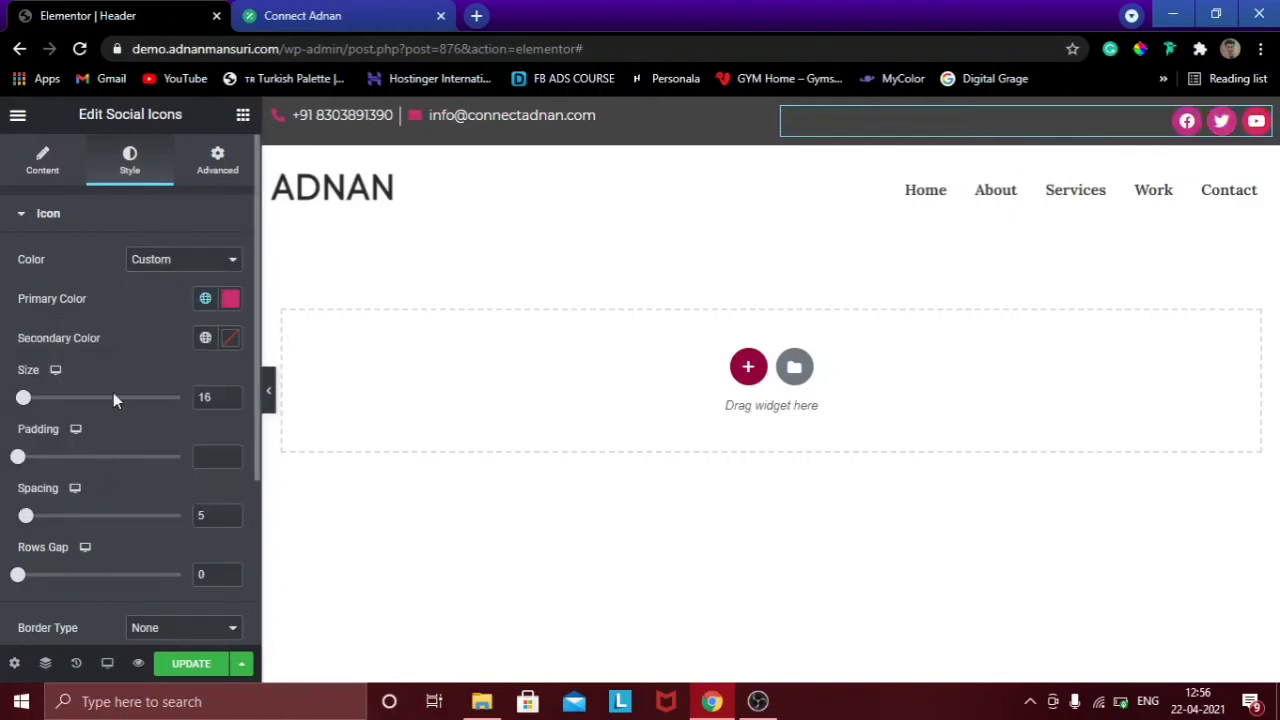
left_click(181, 664)
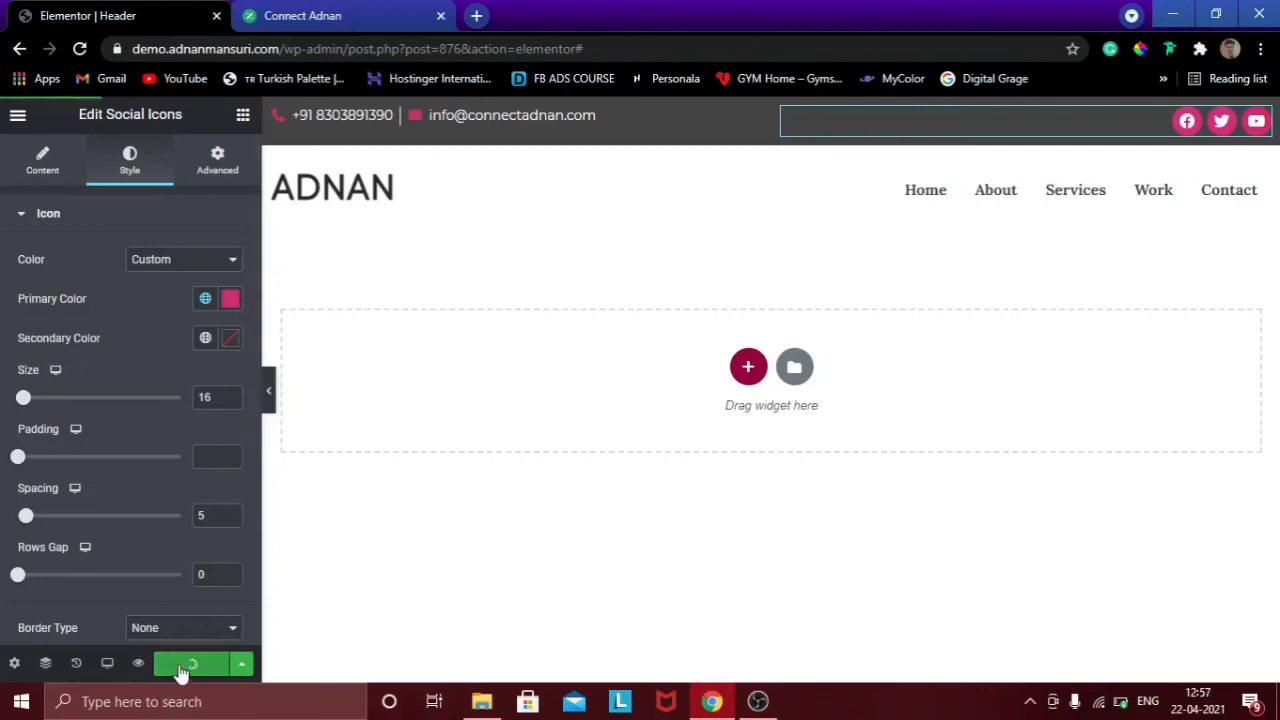
left_click(270, 392)
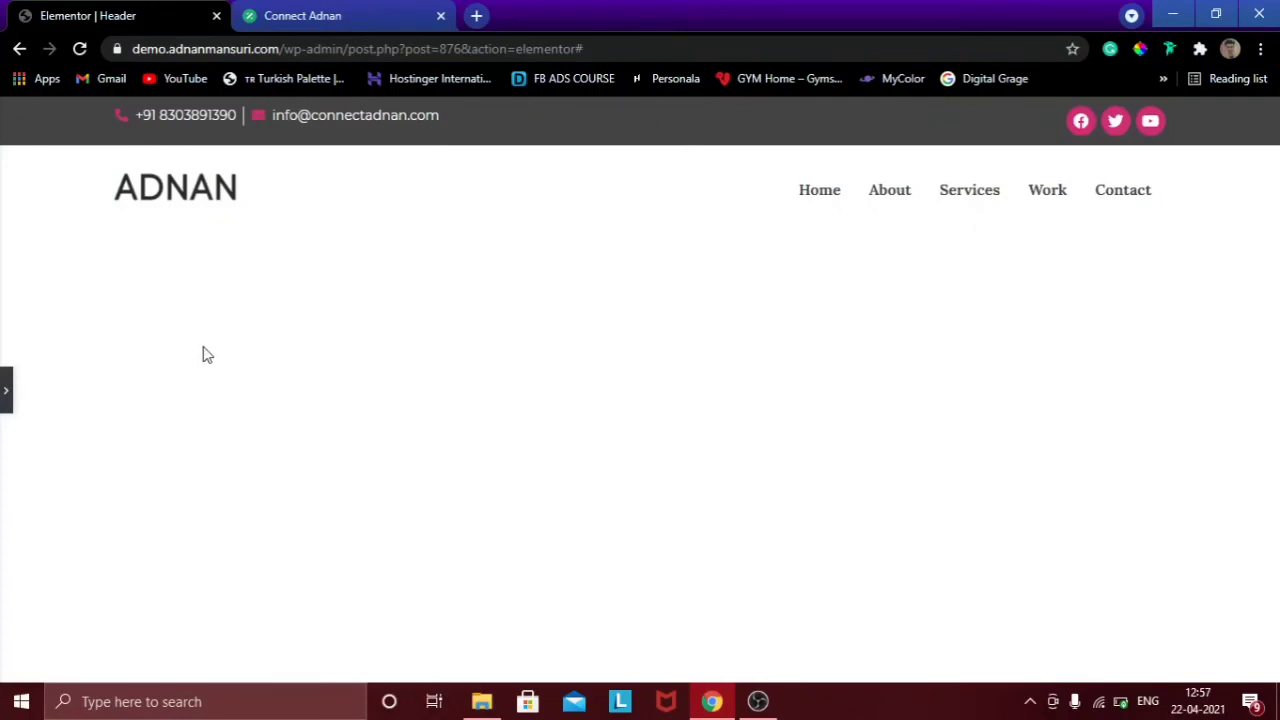
left_click(3, 388)
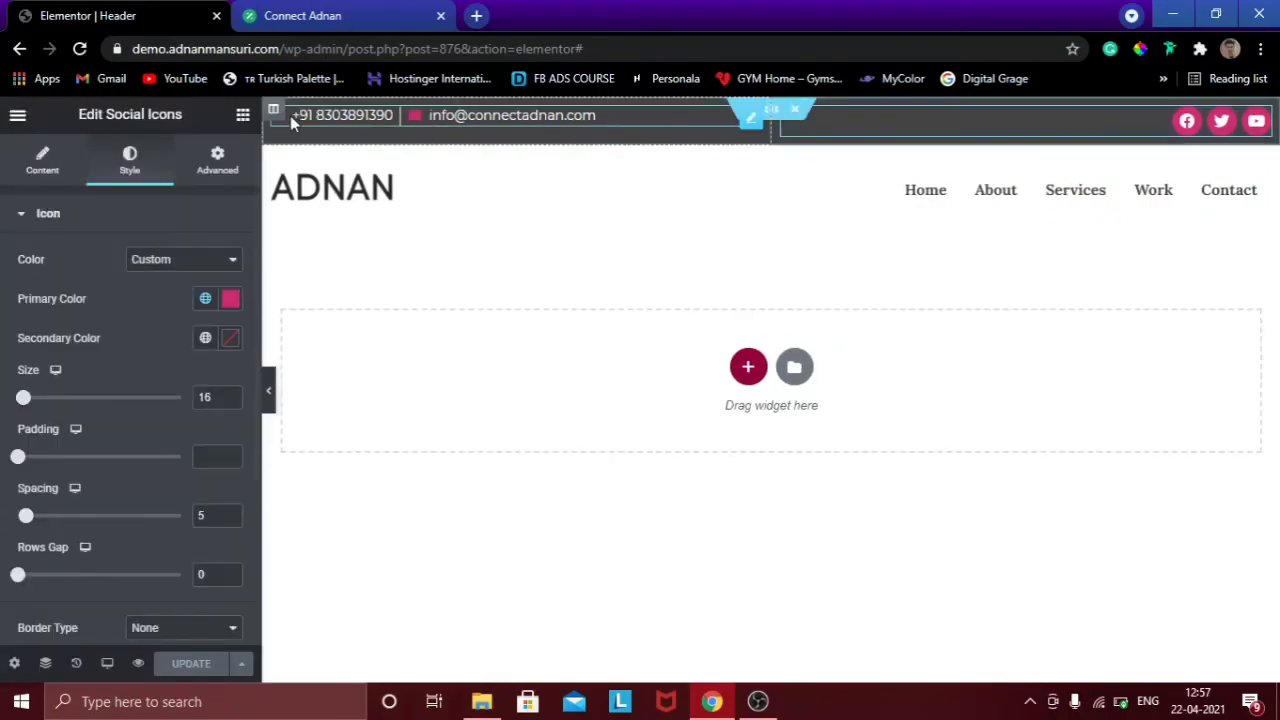
Set the top bar's column vertical alignment to Middle and preview it.
left_click(275, 112)
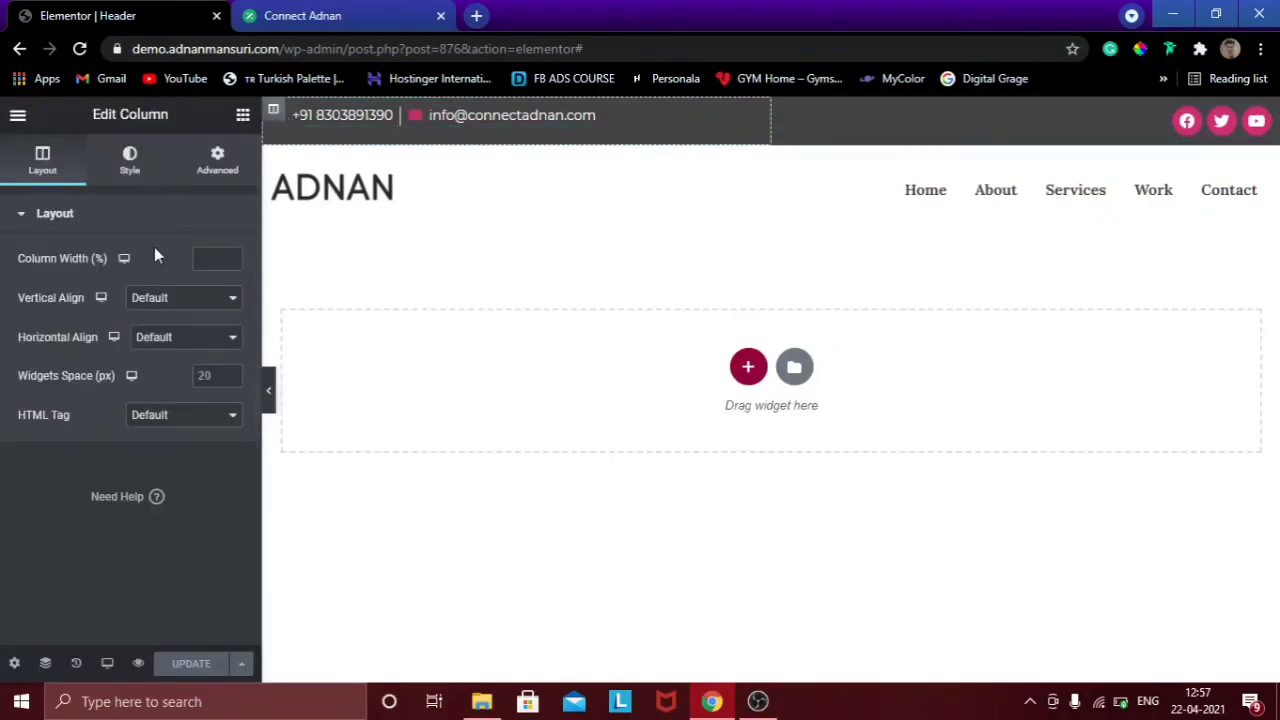
left_click(165, 298)
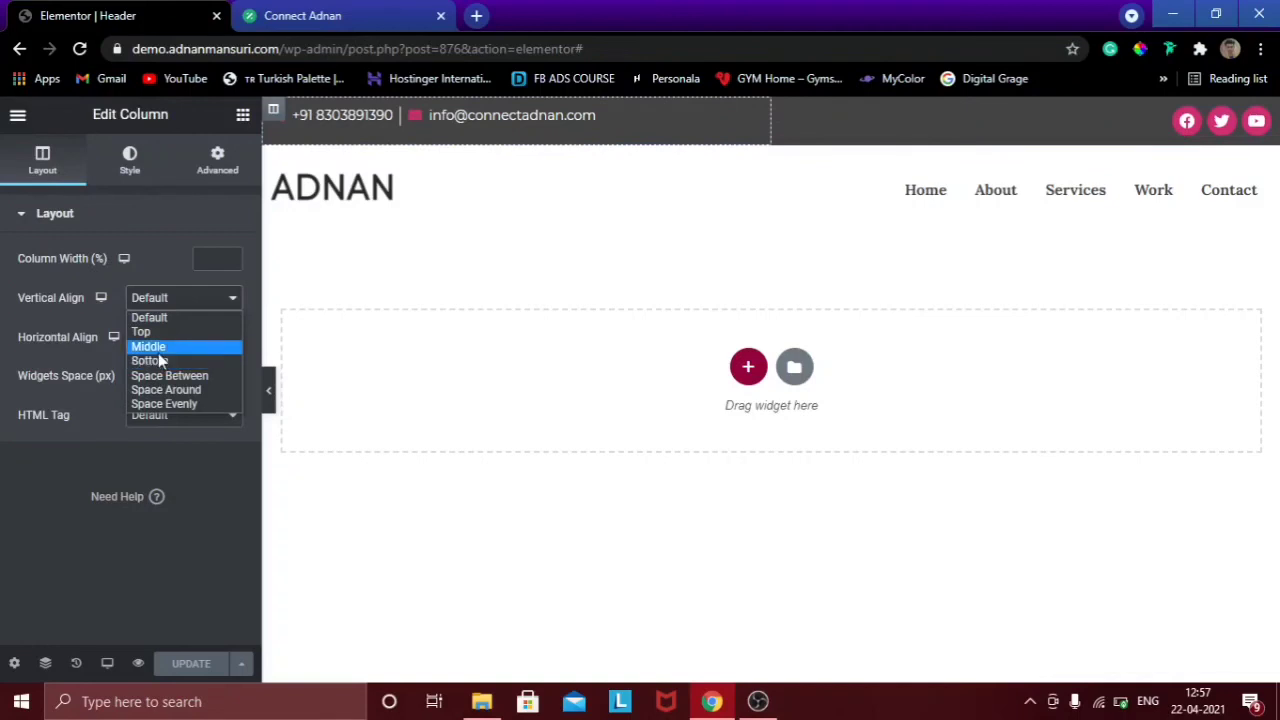
left_click(158, 347)
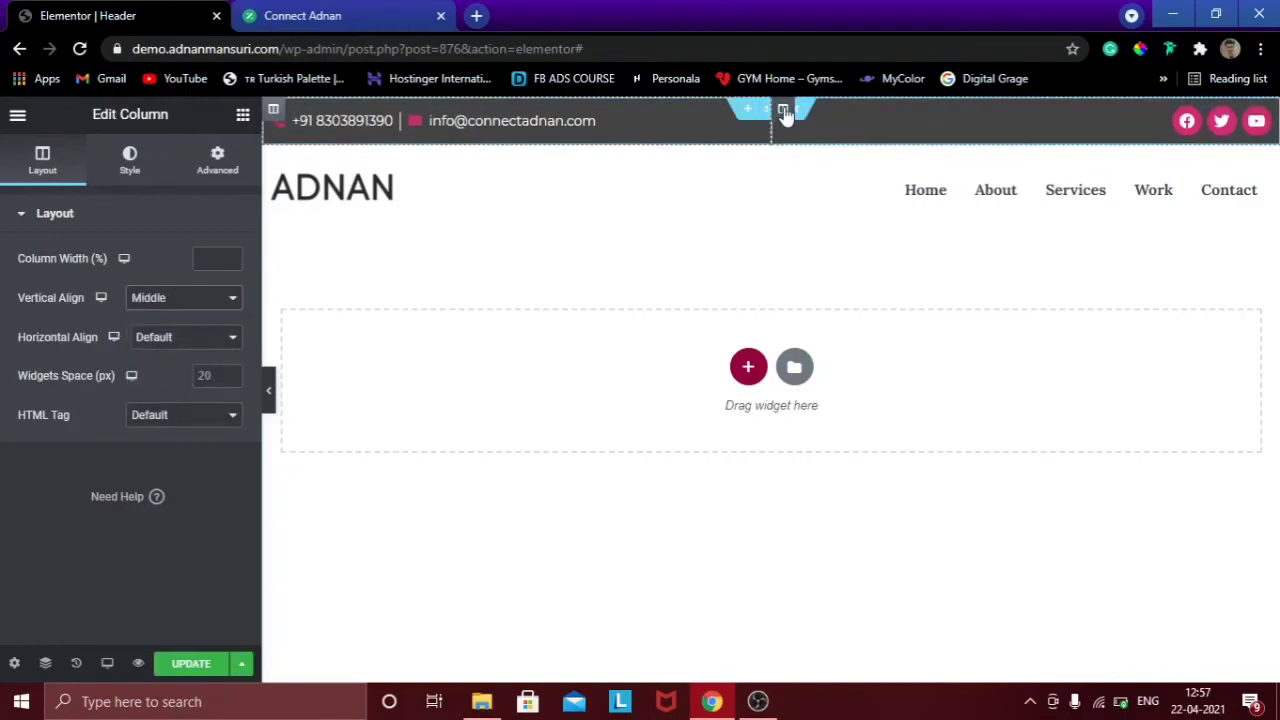
key("ctrl+z")
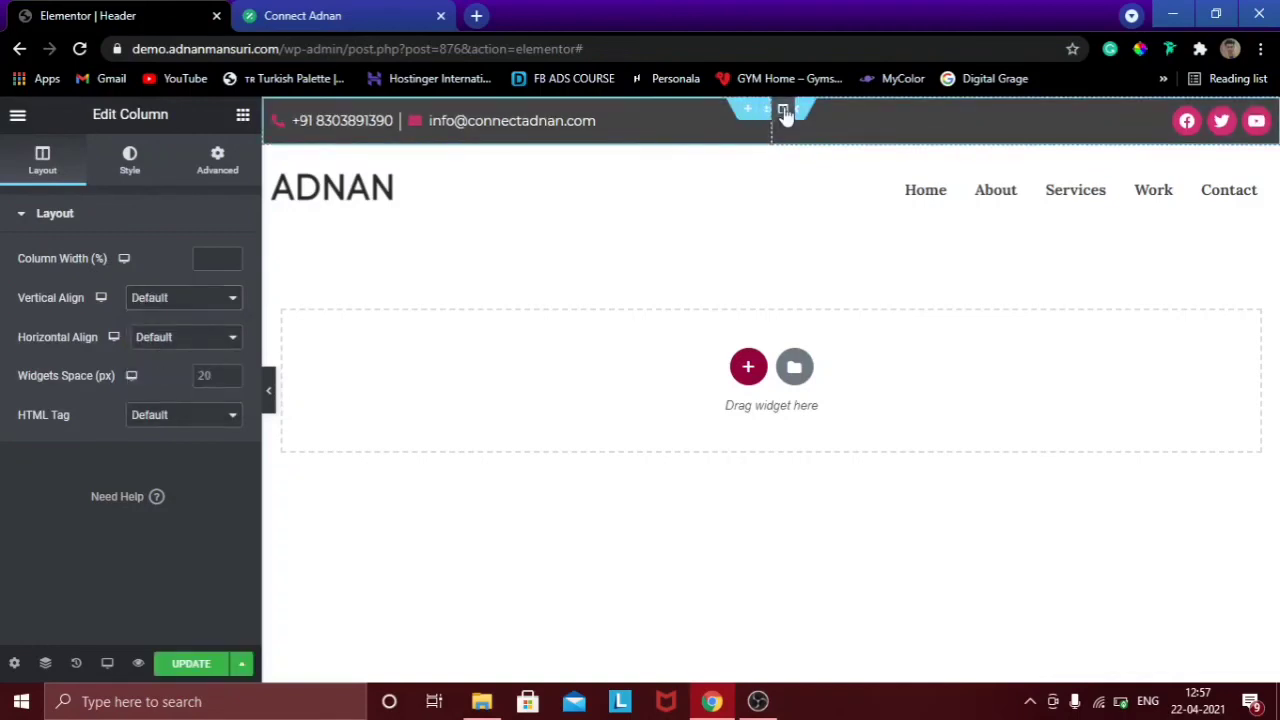
left_click(158, 301)
left_click(158, 348)
left_click(270, 405)
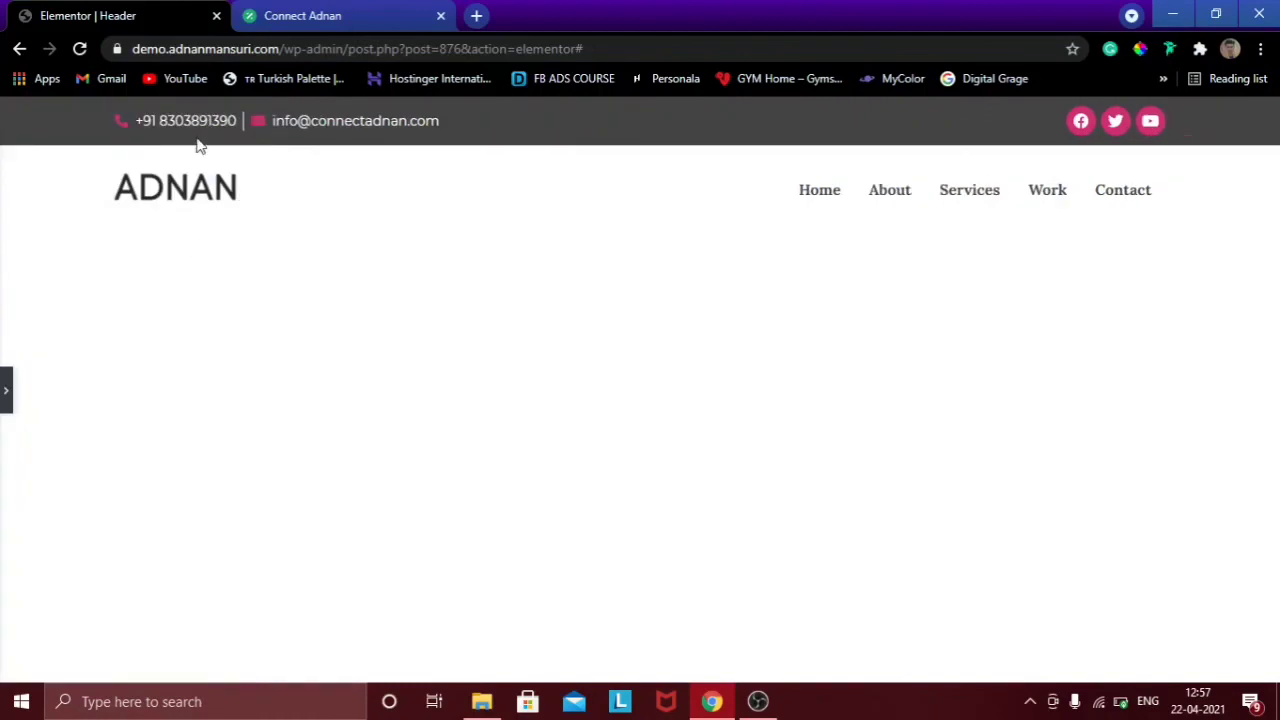
left_click(5, 392)
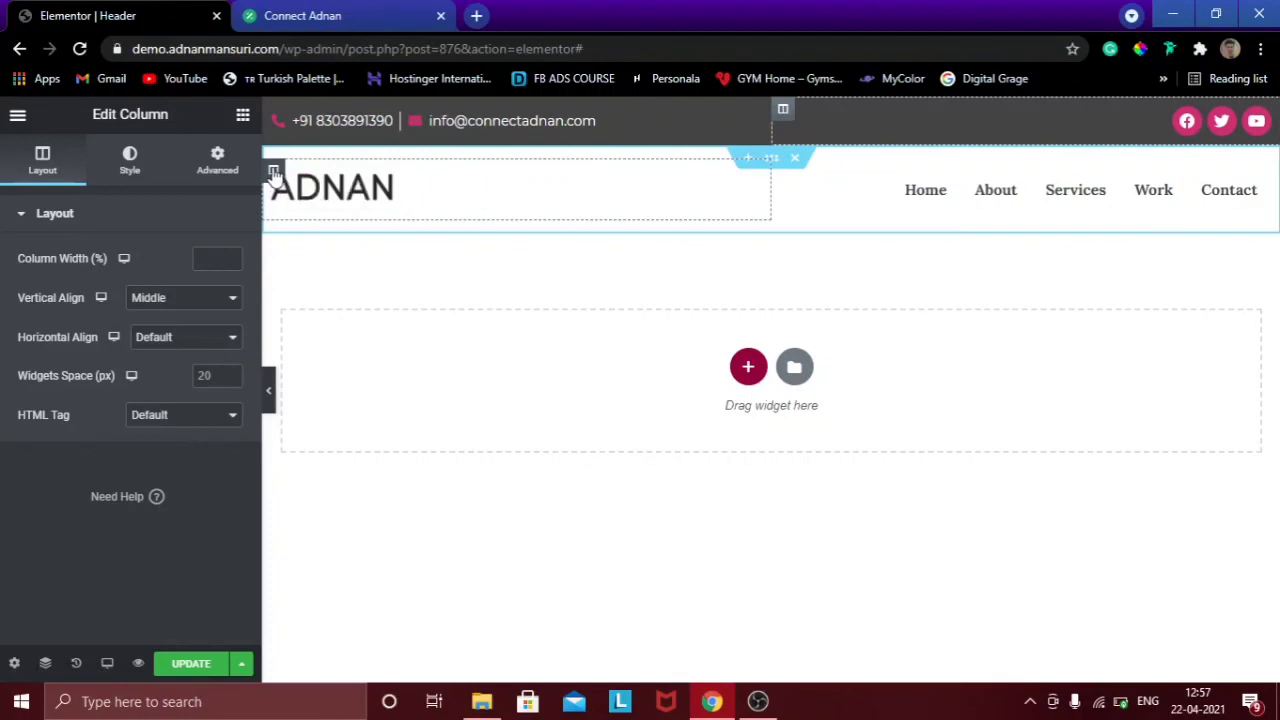
Middle-align the logo and menu columns vertically, and set the menu column's horizontal alignment to End.
left_click(274, 174)
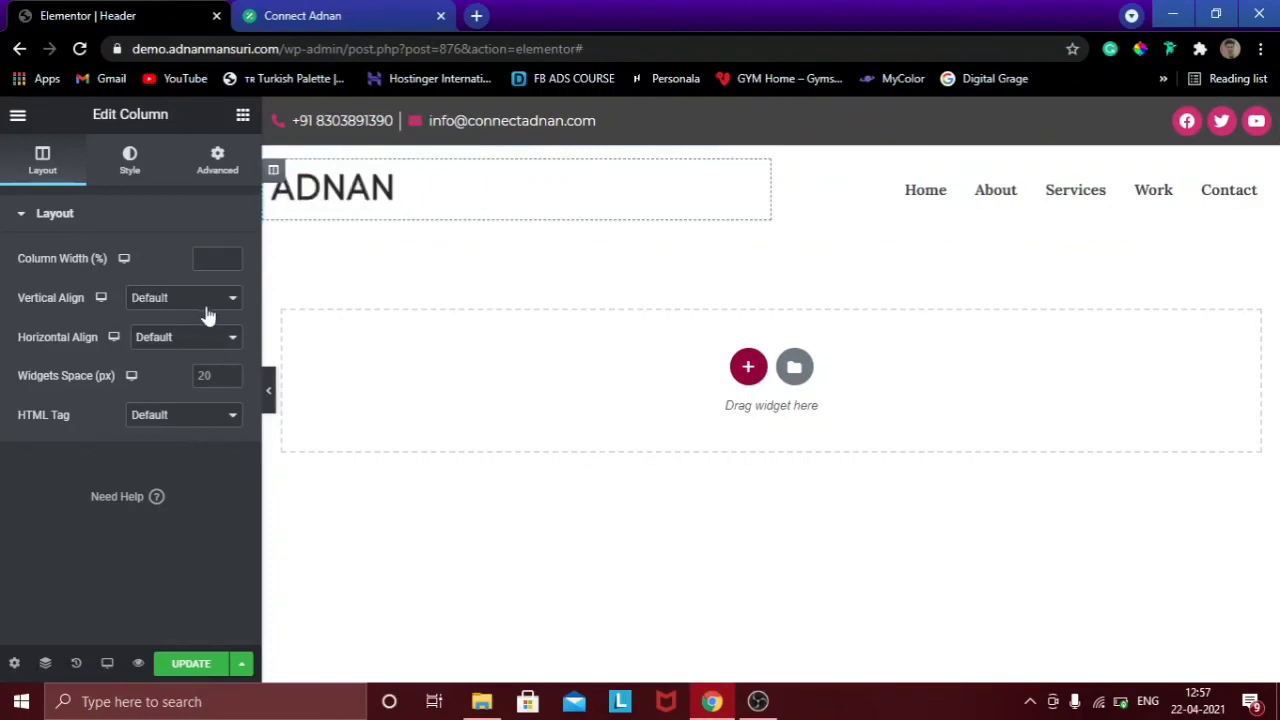
left_click(202, 299)
left_click(187, 349)
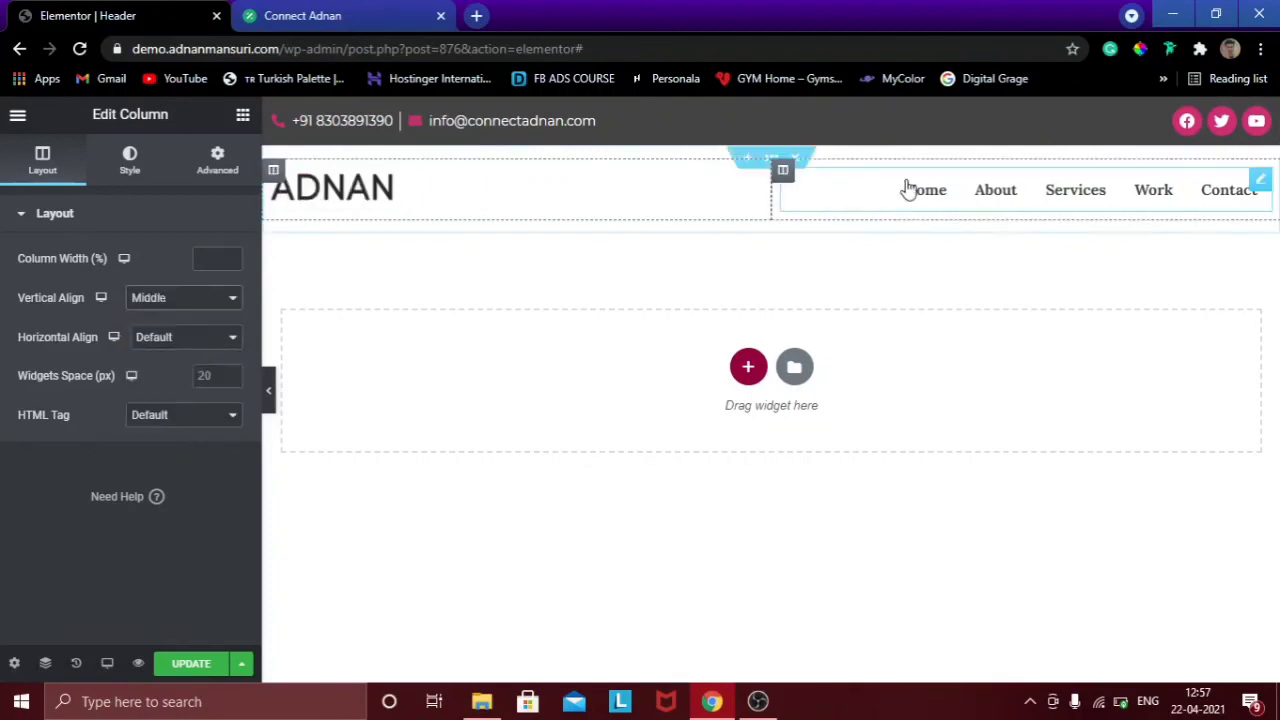
left_click(784, 174)
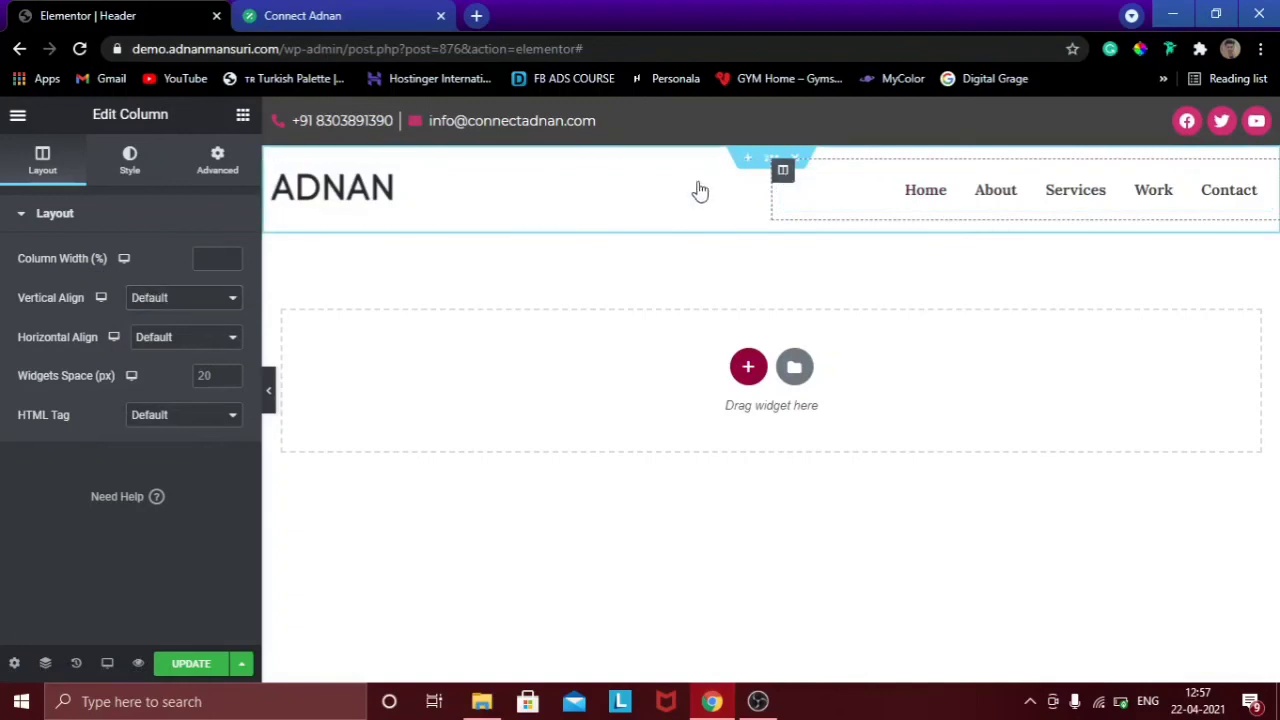
left_click(208, 300)
left_click(173, 346)
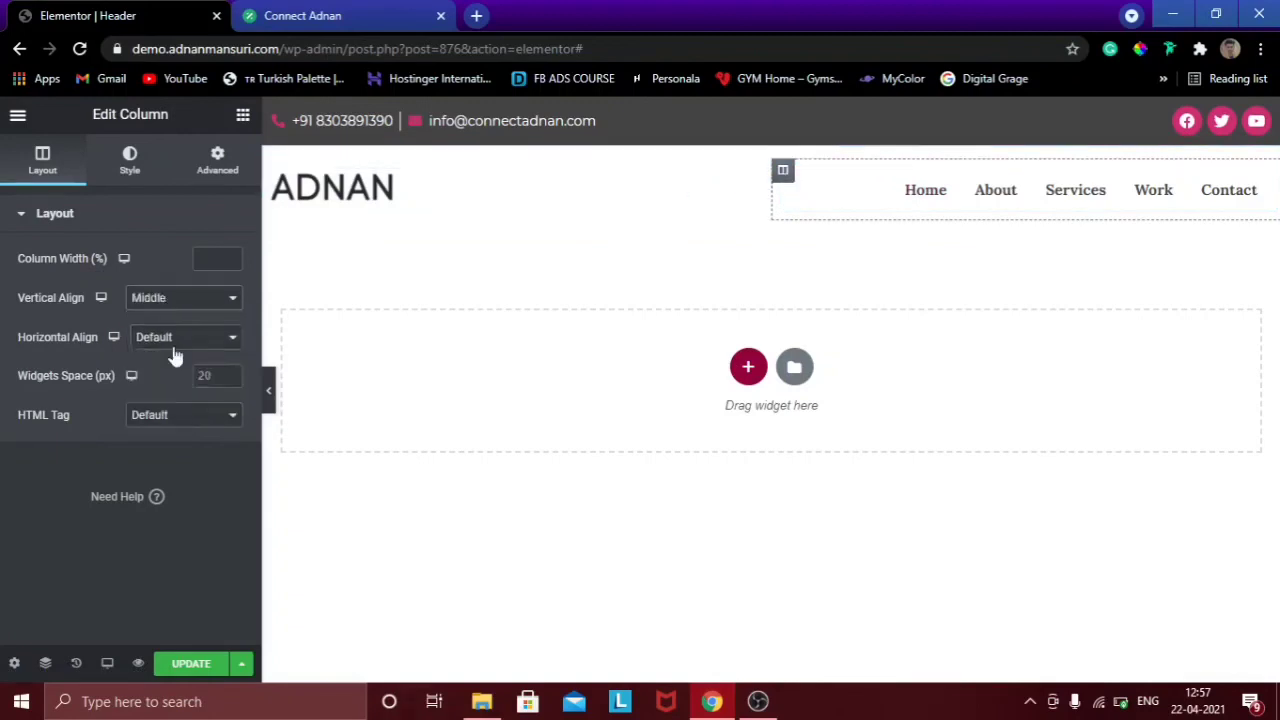
left_click(178, 339)
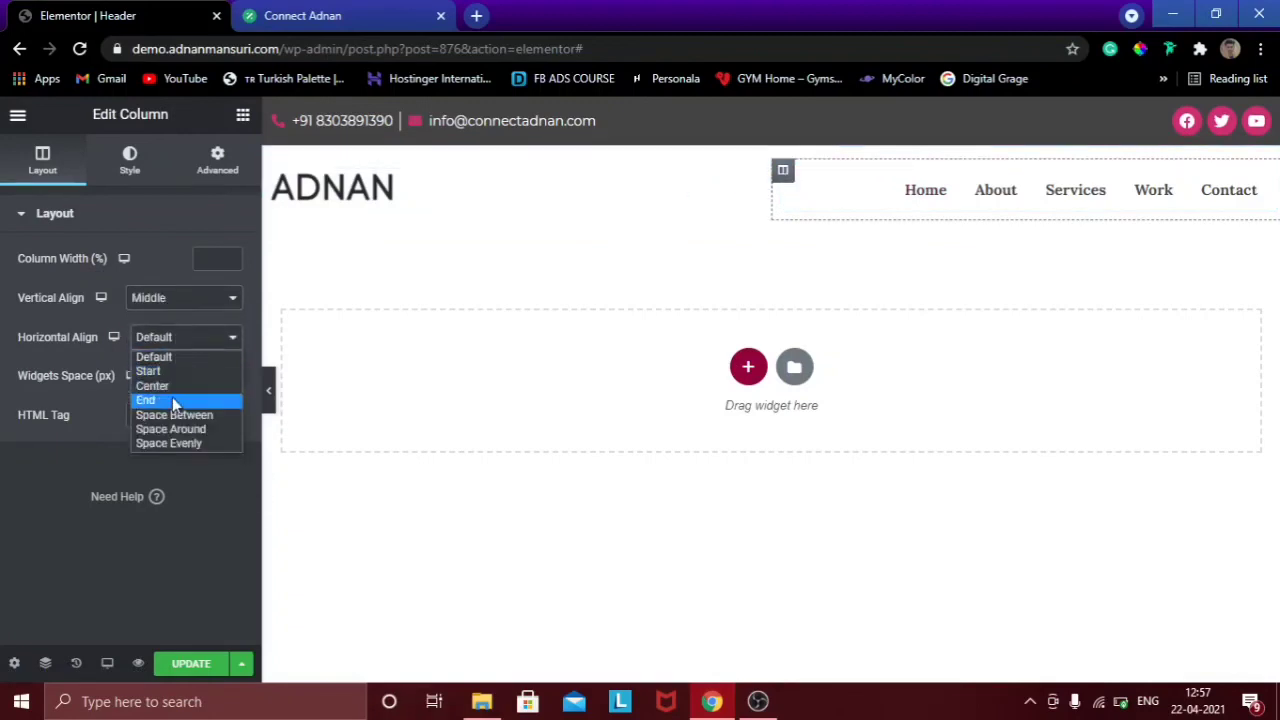
left_click(168, 400)
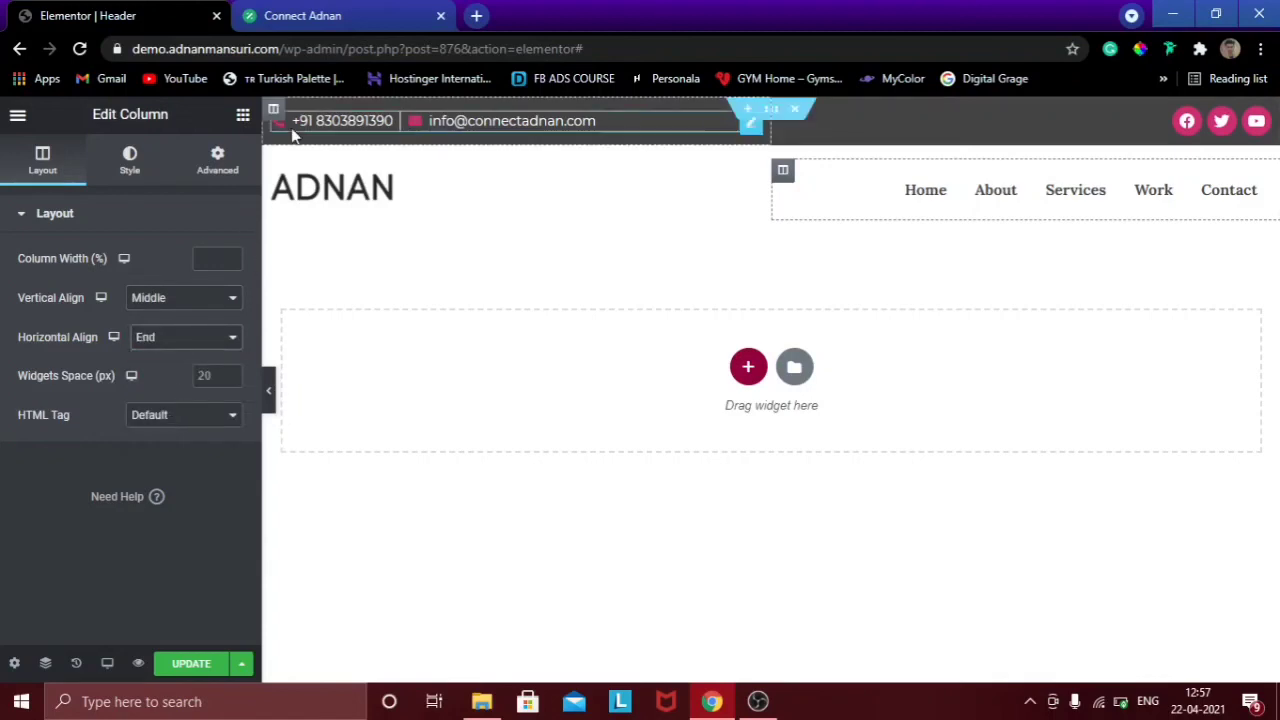
Save the header with UPDATE, preview it, and open the editor's main menu.
left_click(192, 665)
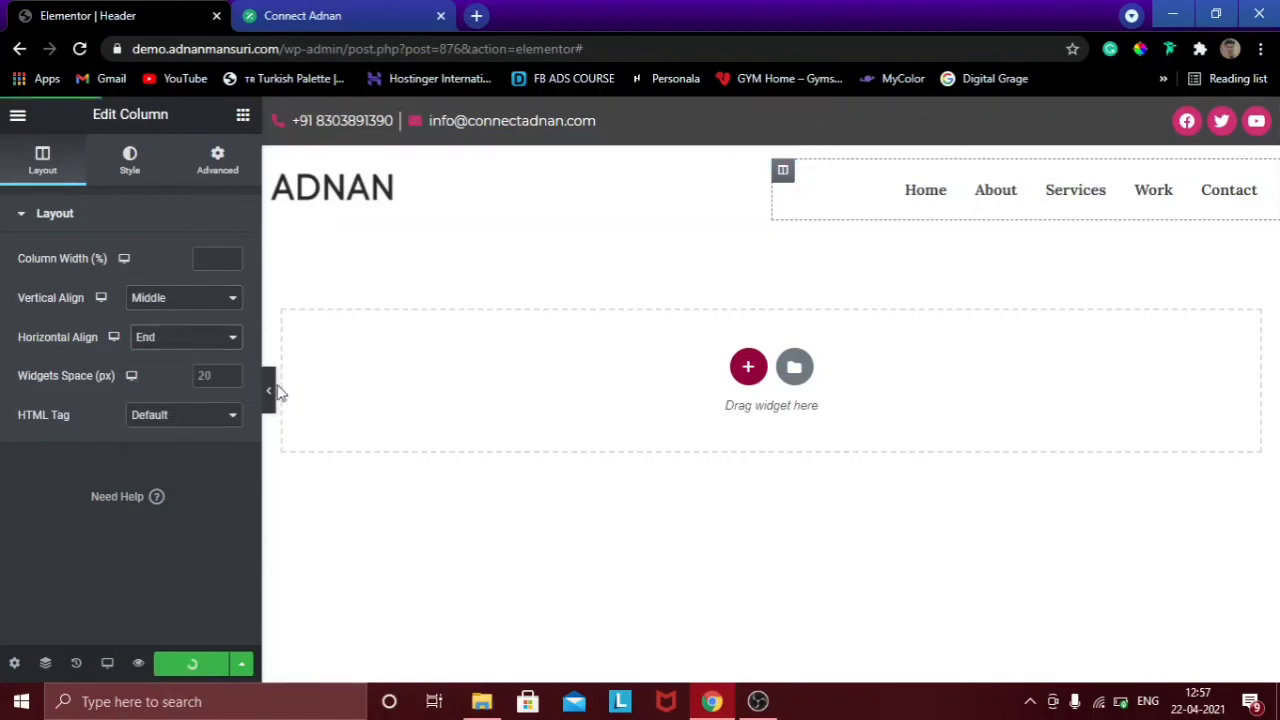
left_click(270, 390)
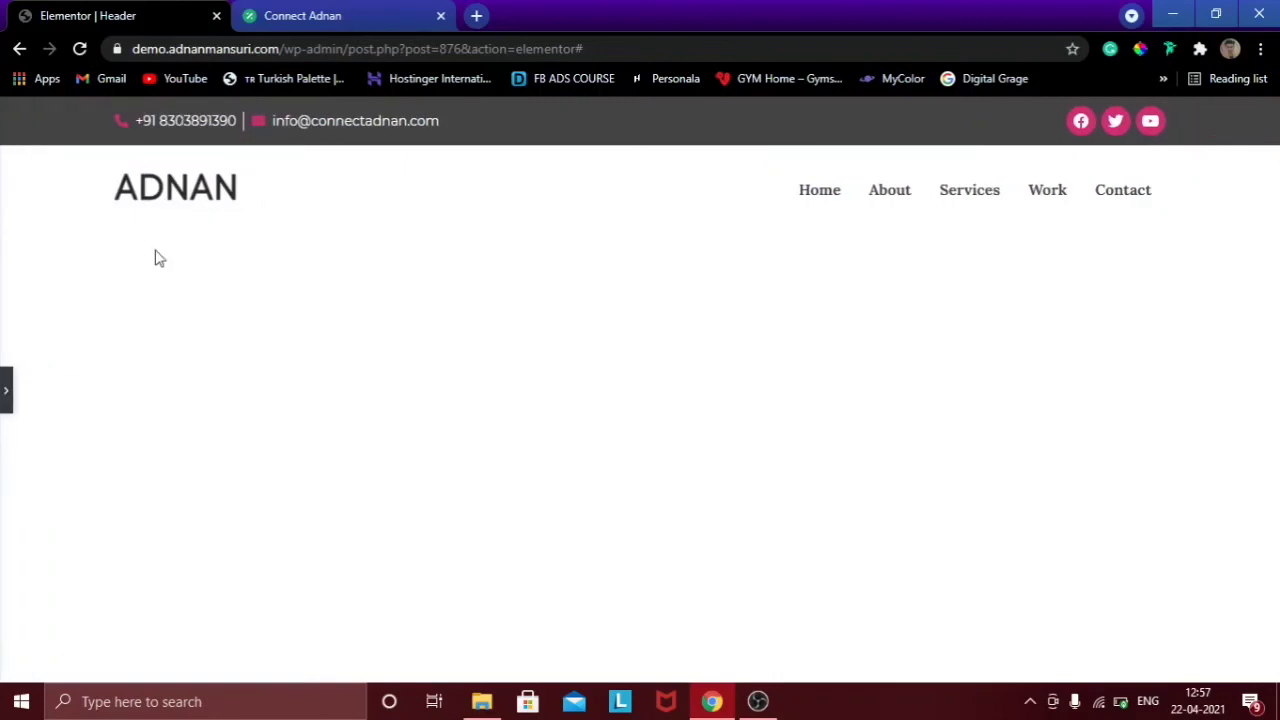
left_click(5, 392)
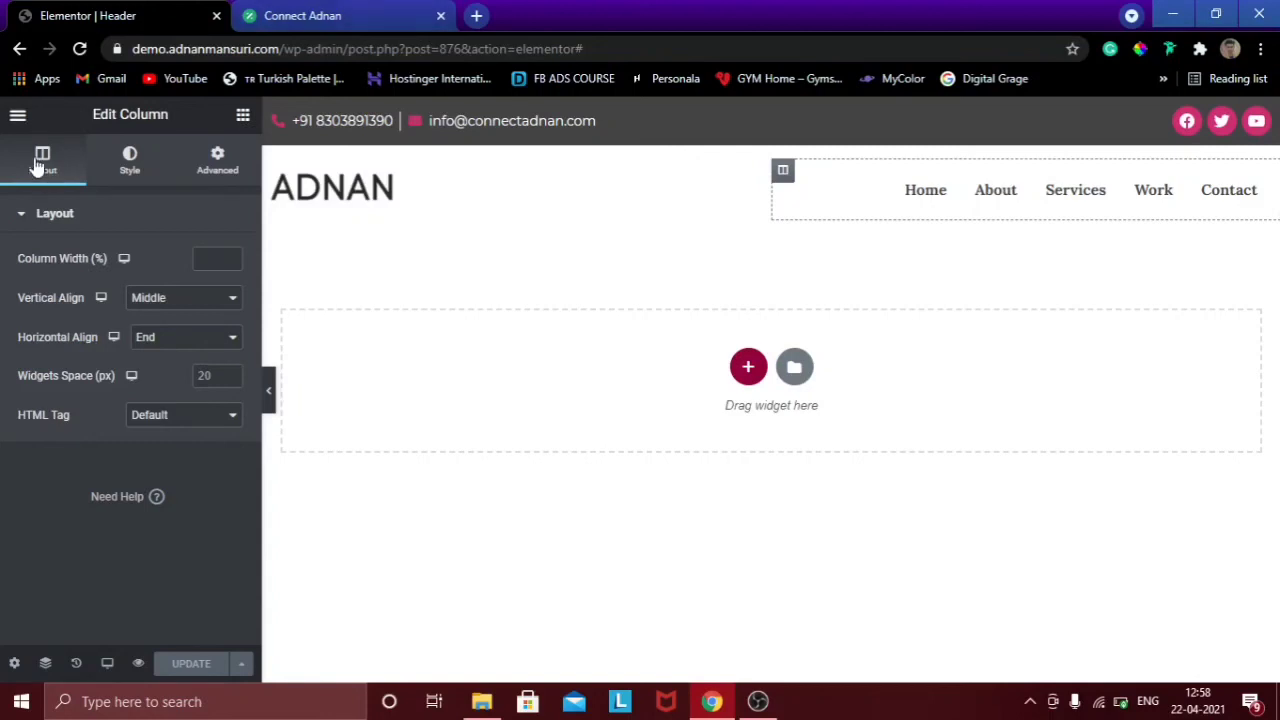
left_click(17, 114)
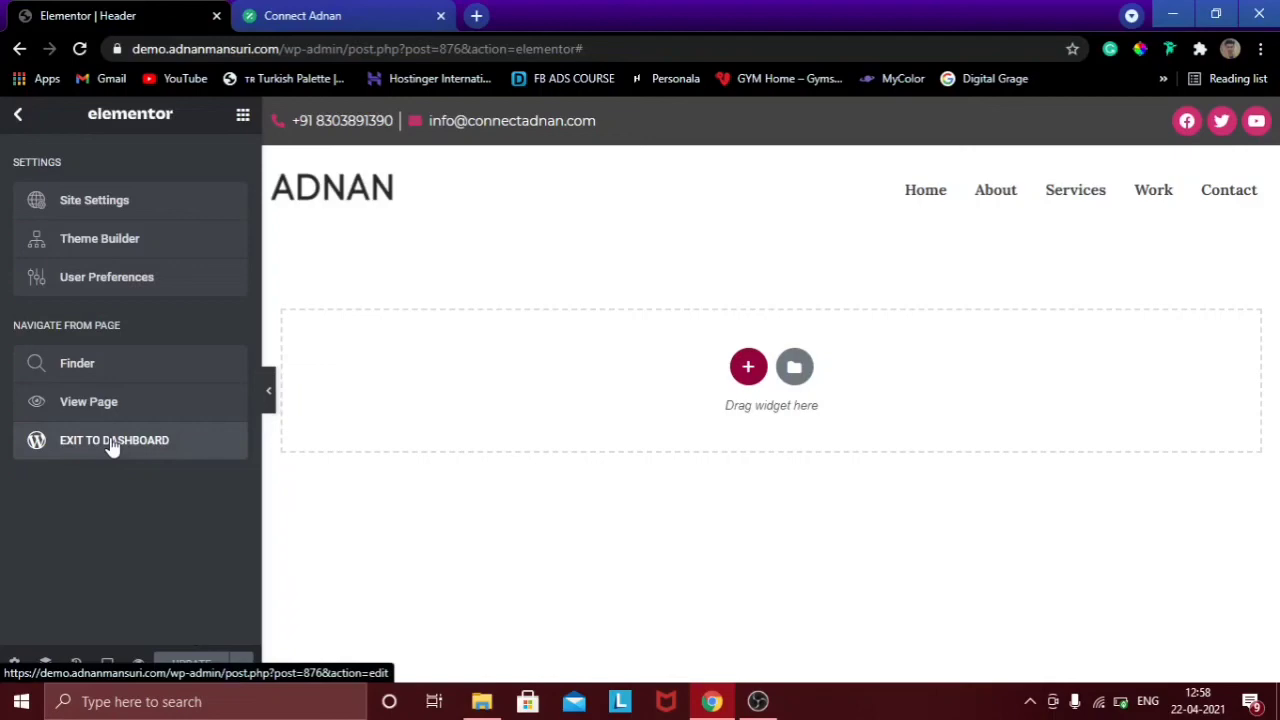
Exit to the dashboard and open the live site homepage in a new tab.
left_click(113, 442)
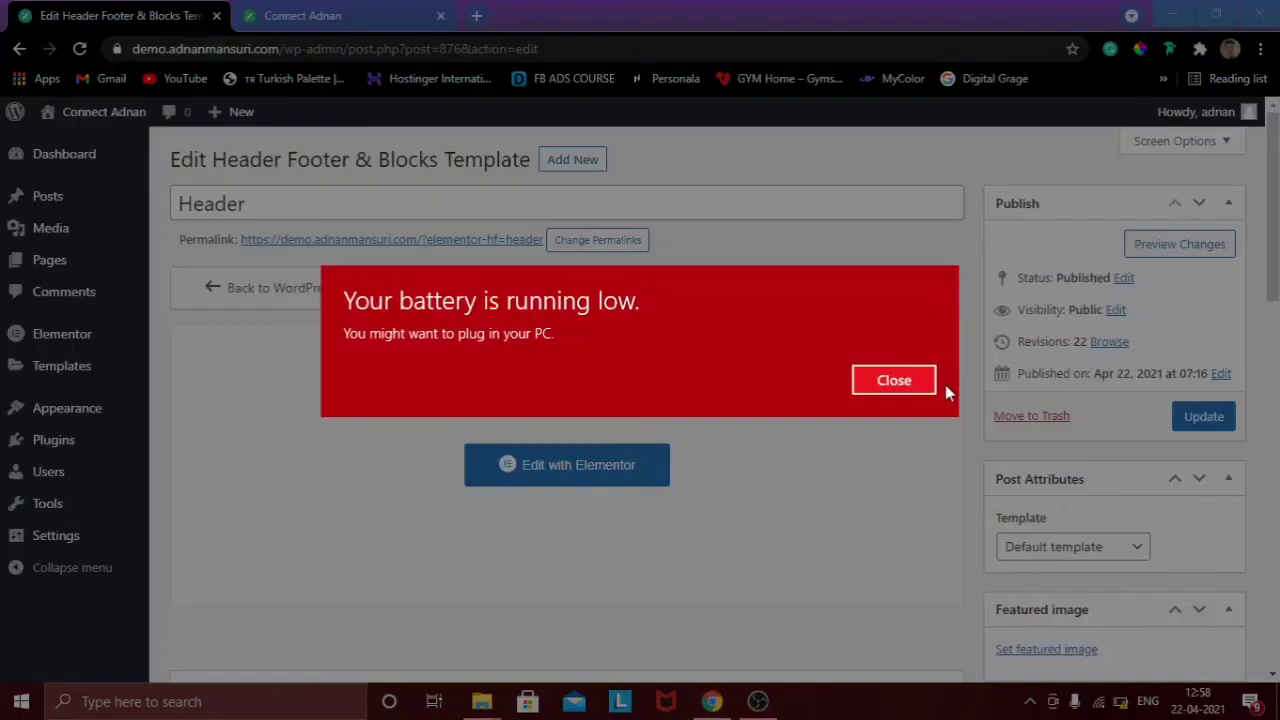
left_click(894, 380)
right_click(84, 145)
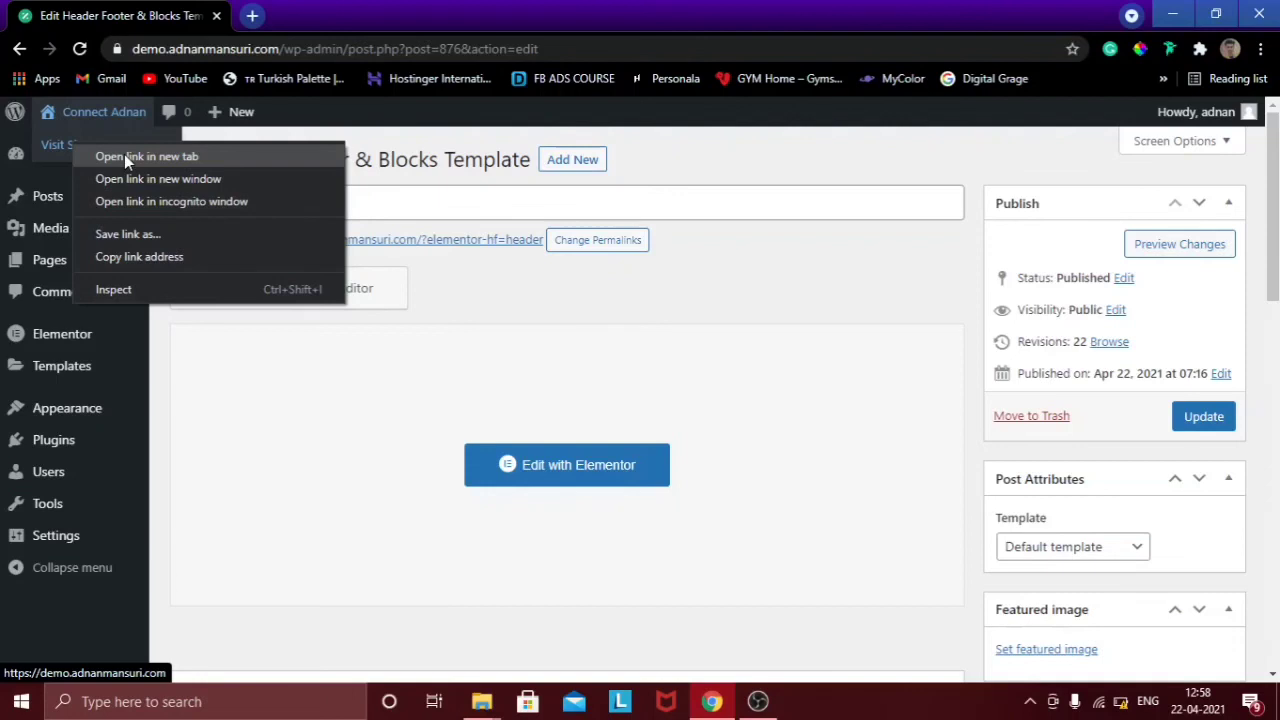
left_click(124, 156)
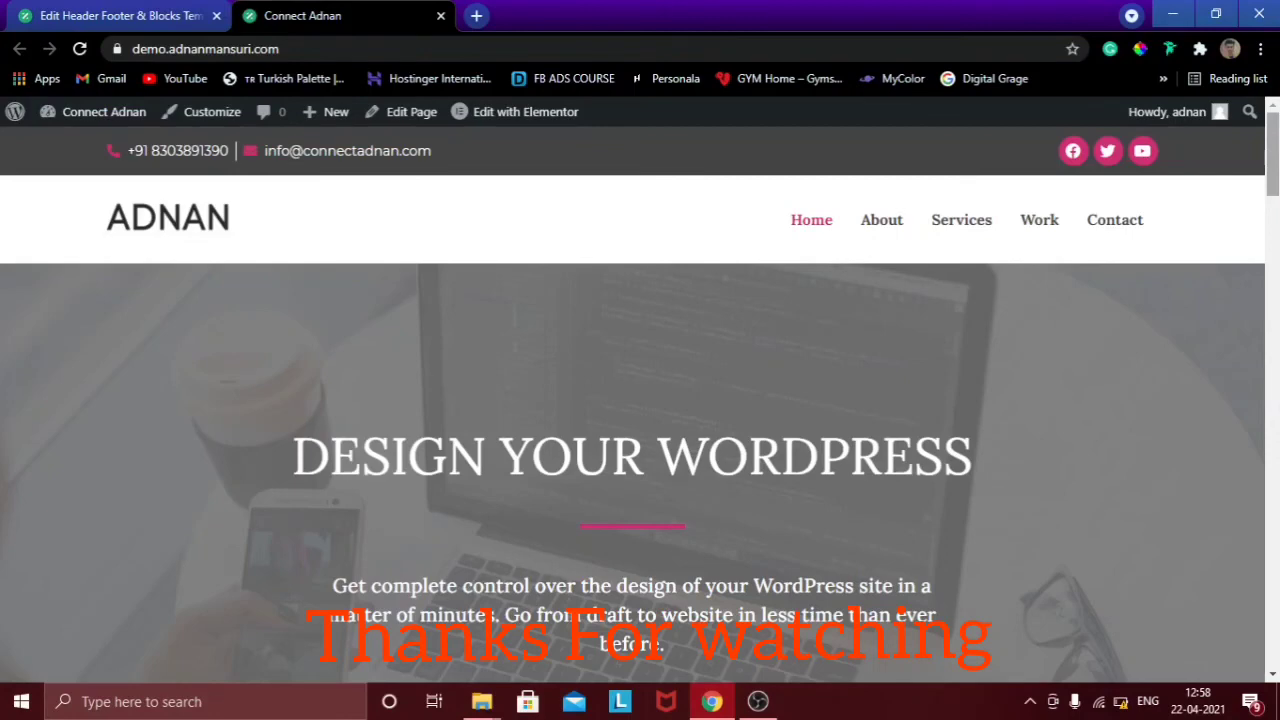